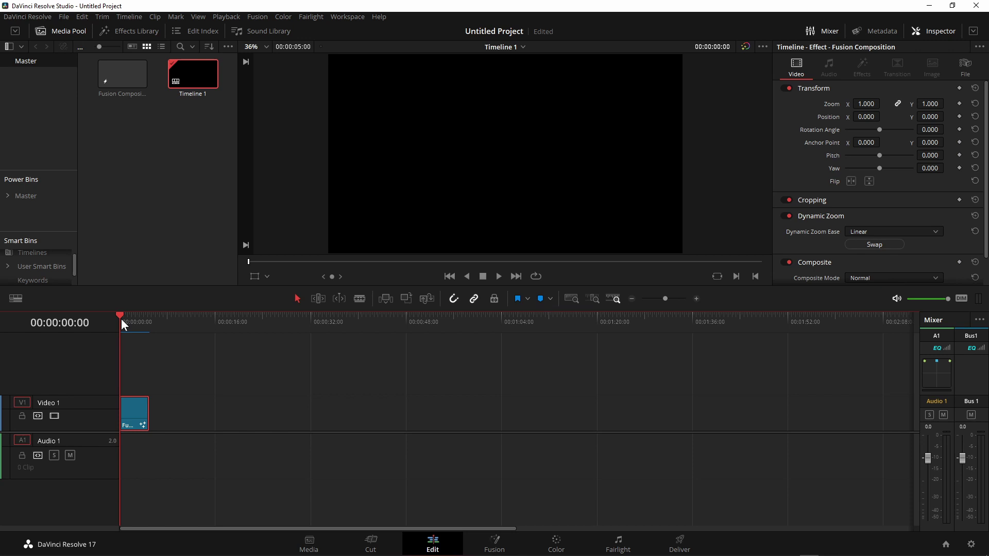
Step: Play back the existing composition to preview the yellow 'TI PIACE?' title over black
key(space)
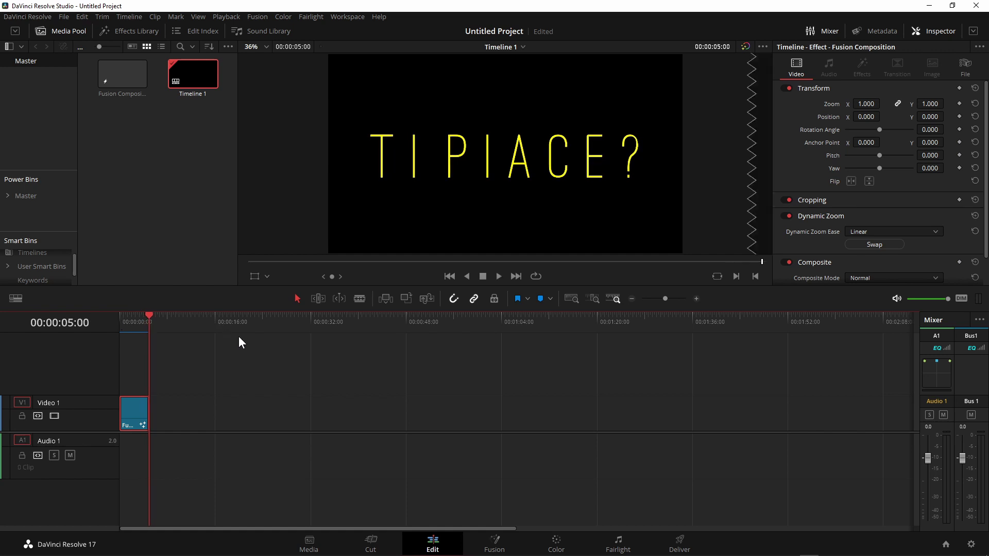
Step: Create a 25 fps Fusion Composition 2 clip and place it on Video 1 at about 26 seconds
right_click(148, 170)
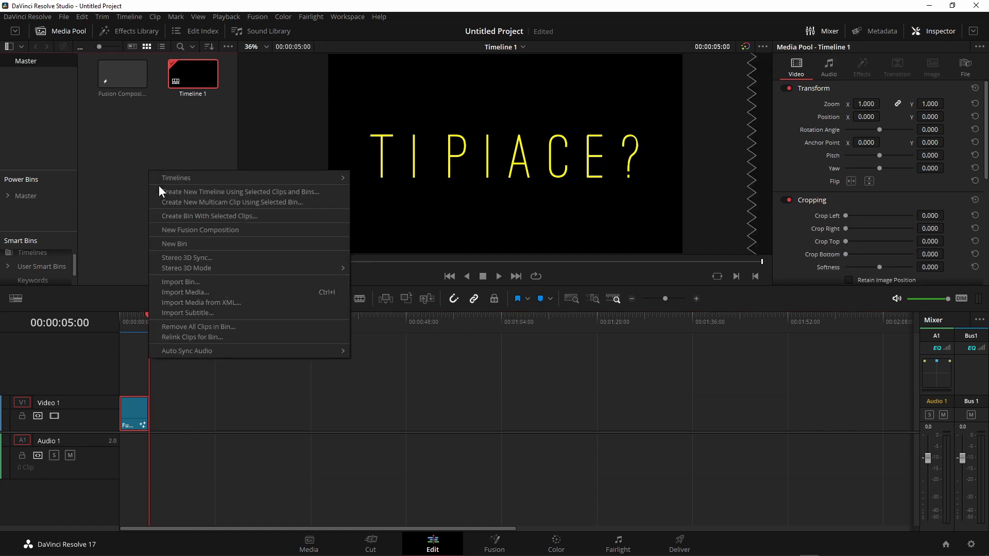
click(177, 231)
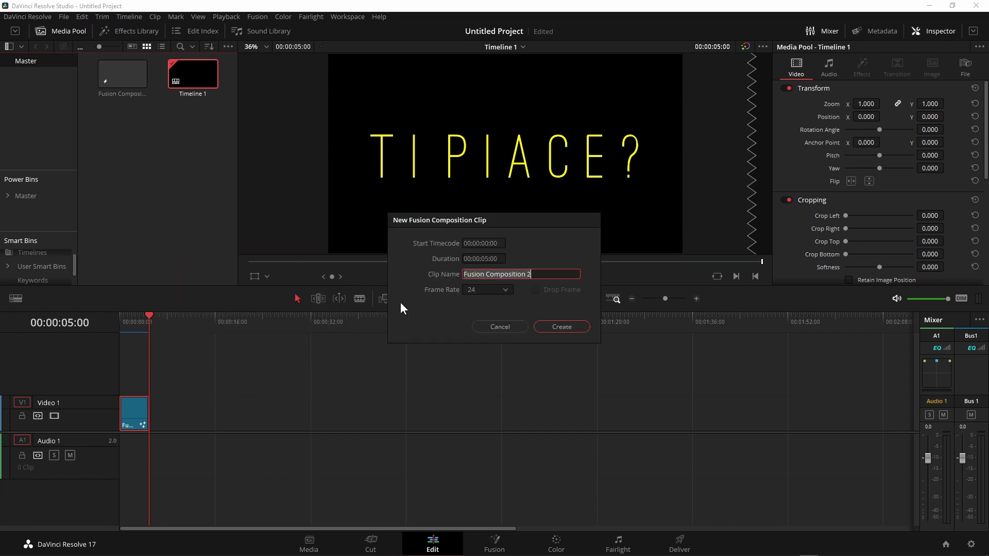
click(473, 290)
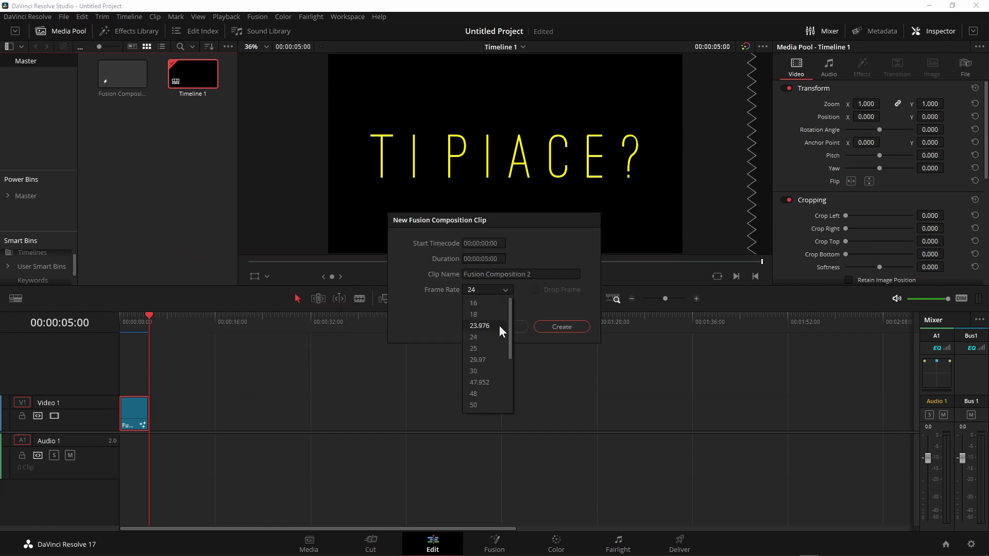
click(477, 348)
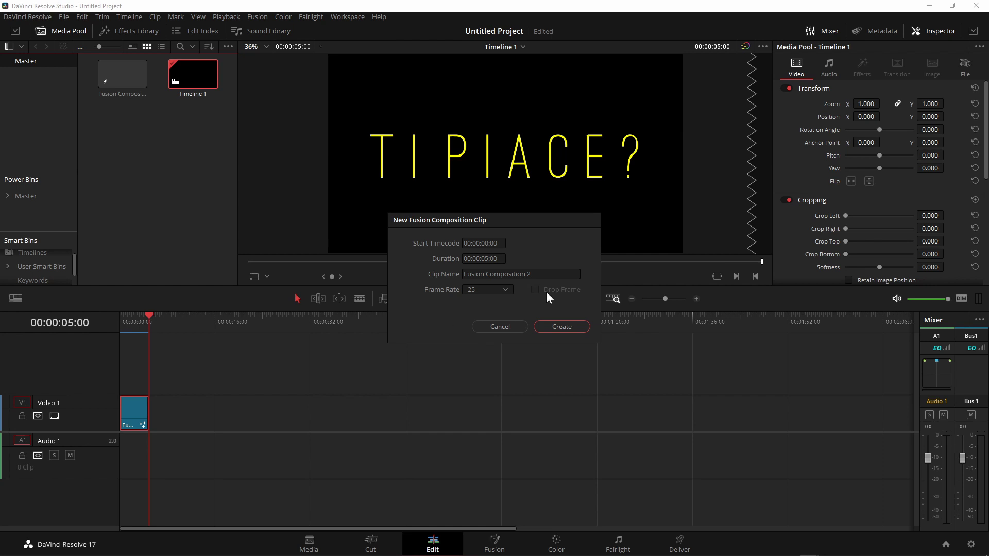
click(562, 325)
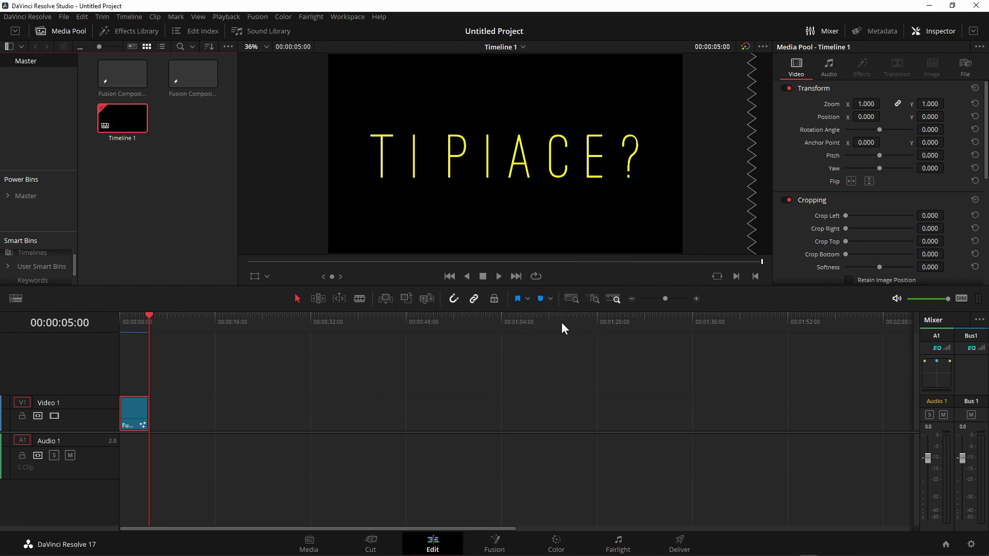
drag(206, 79, 301, 339)
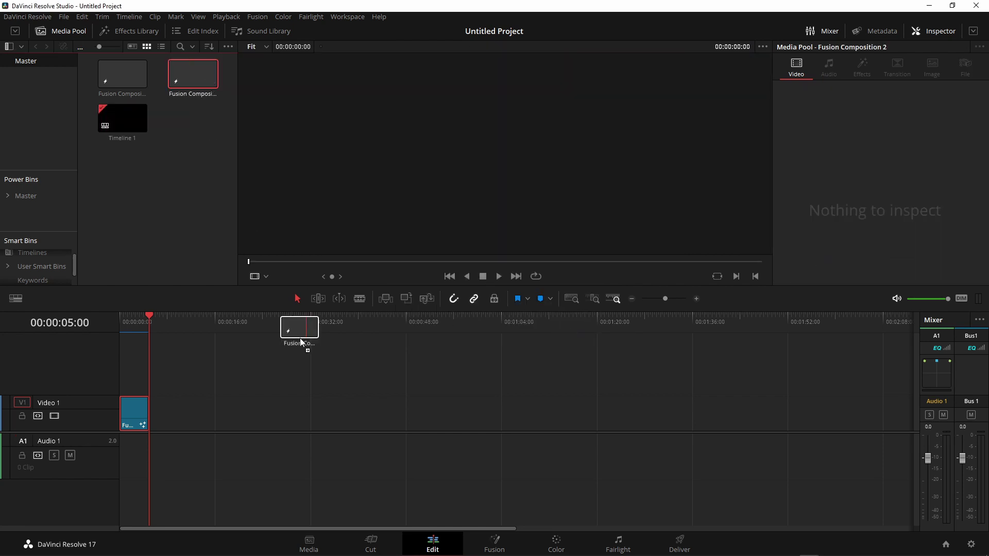
drag(279, 418, 299, 408)
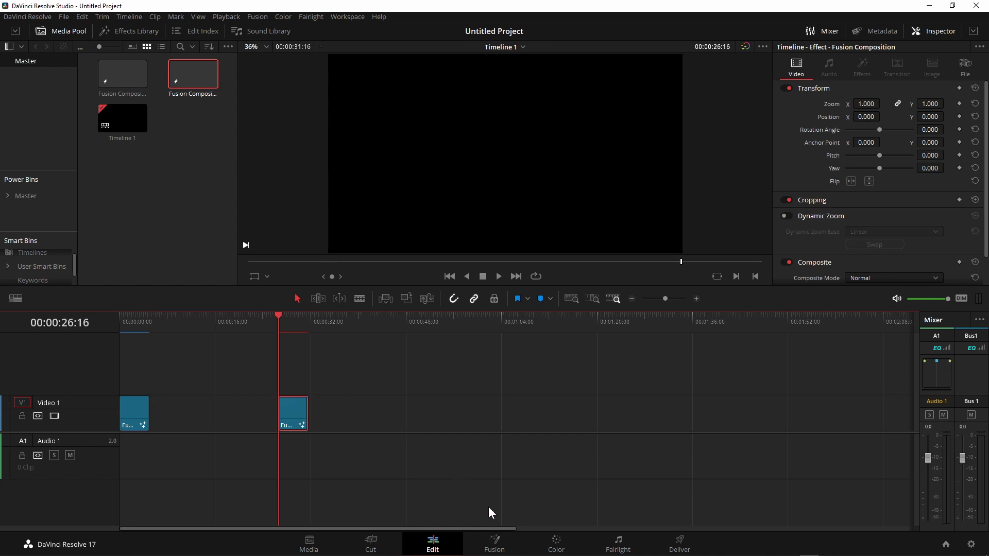
Step: In Fusion, move MediaOut1 right, add a Text node and enter 'TI PIACE?'
click(496, 549)
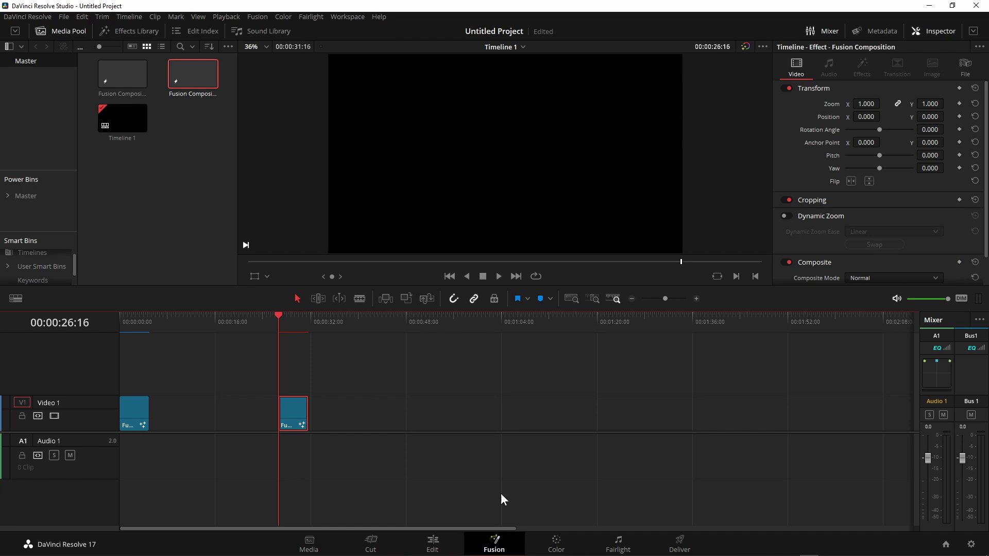
drag(397, 390, 656, 440)
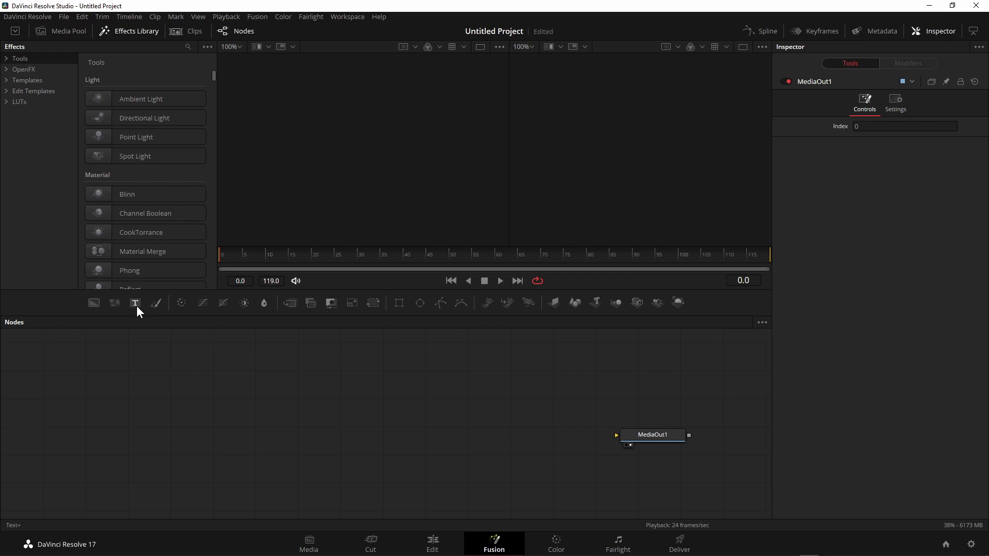
drag(137, 306, 214, 386)
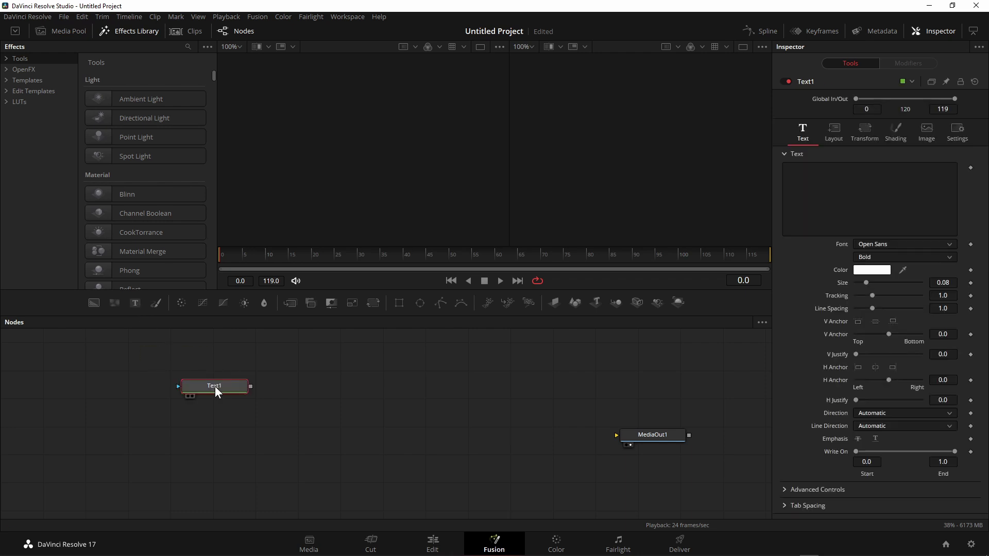
click(829, 189)
text(TI PIACE?)
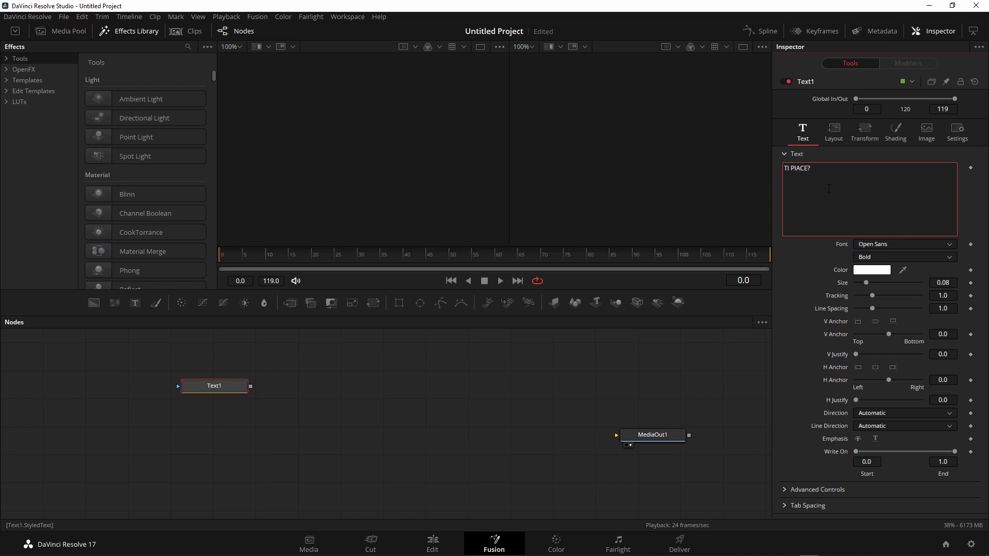
click(225, 384)
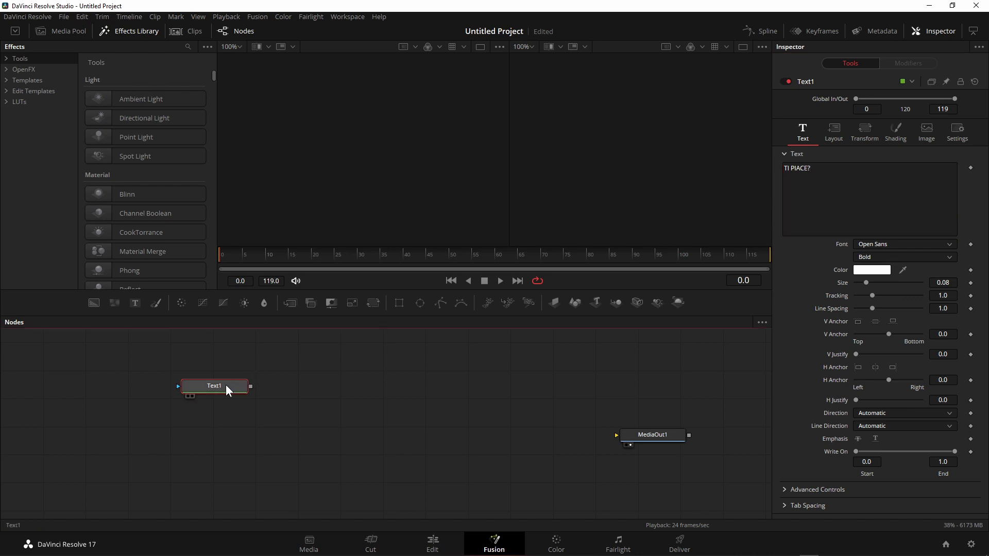
Step: View Text1, enlarge the text, and set the PerformaSSi font with tracking 1.26
key(1)
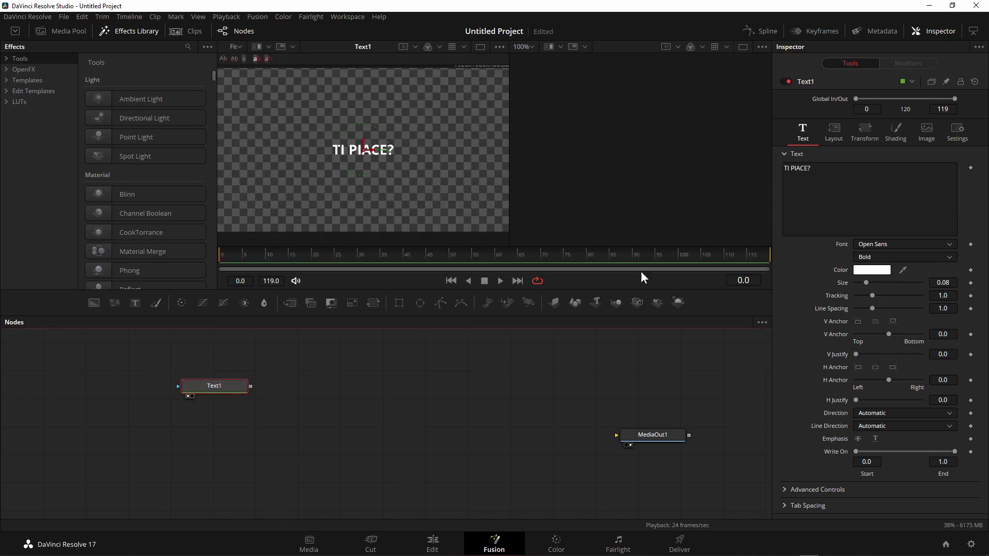
drag(872, 284, 896, 286)
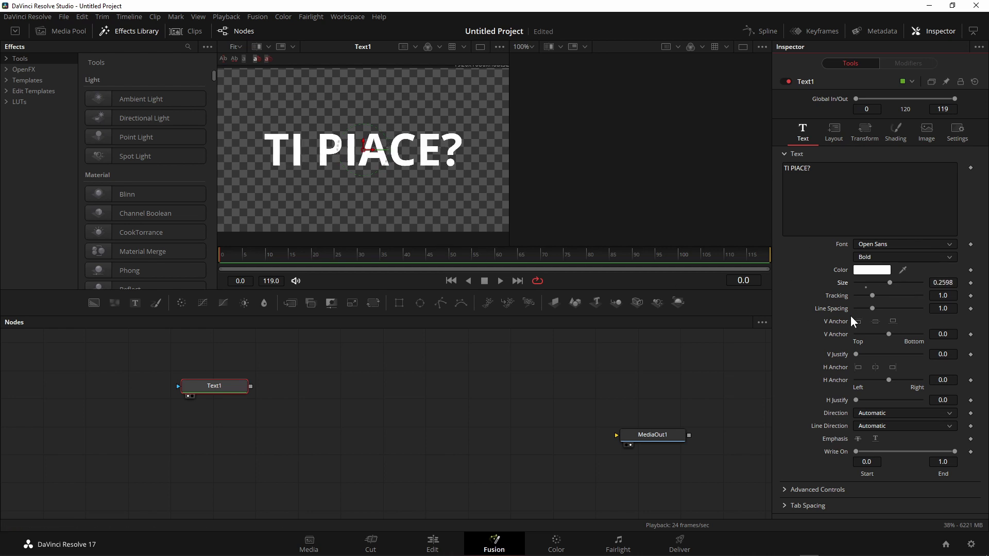
click(894, 245)
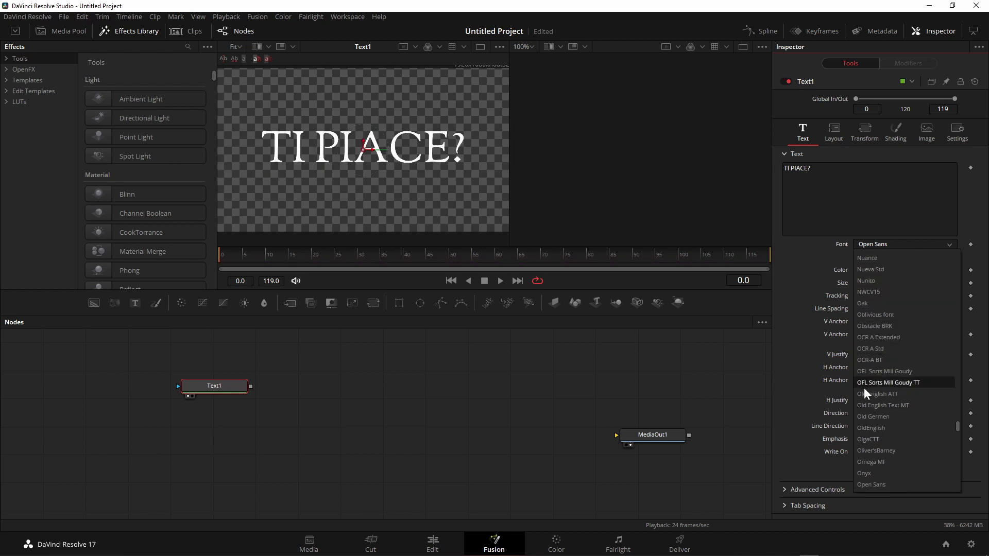
click(866, 416)
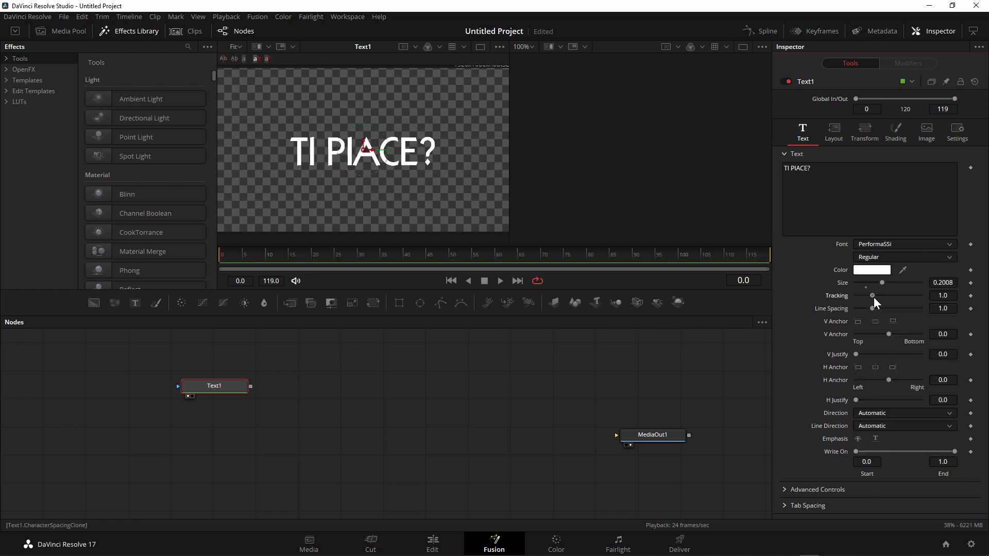
drag(874, 298, 878, 297)
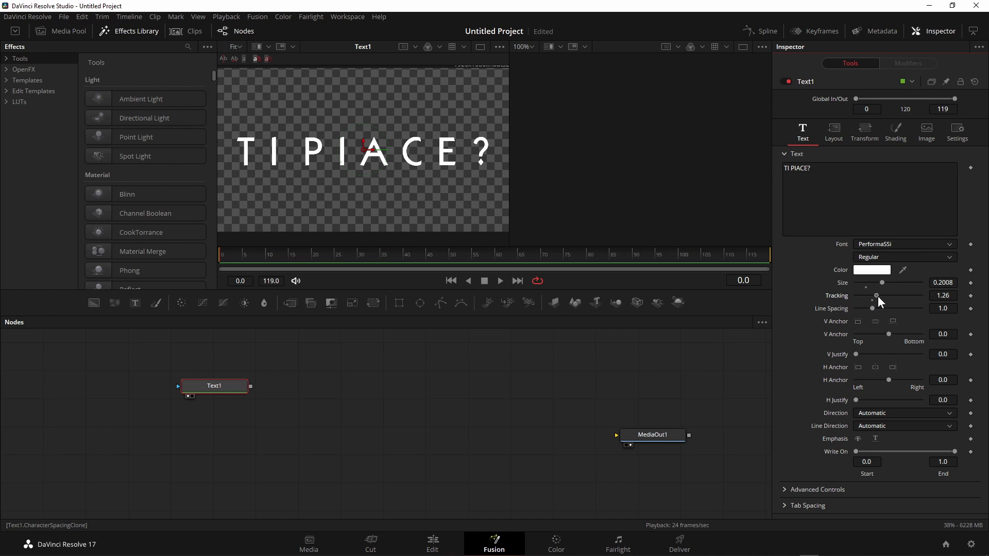
Step: Reposition the Text1 node and colour the text yellow (#f3ff08)
drag(228, 383, 338, 361)
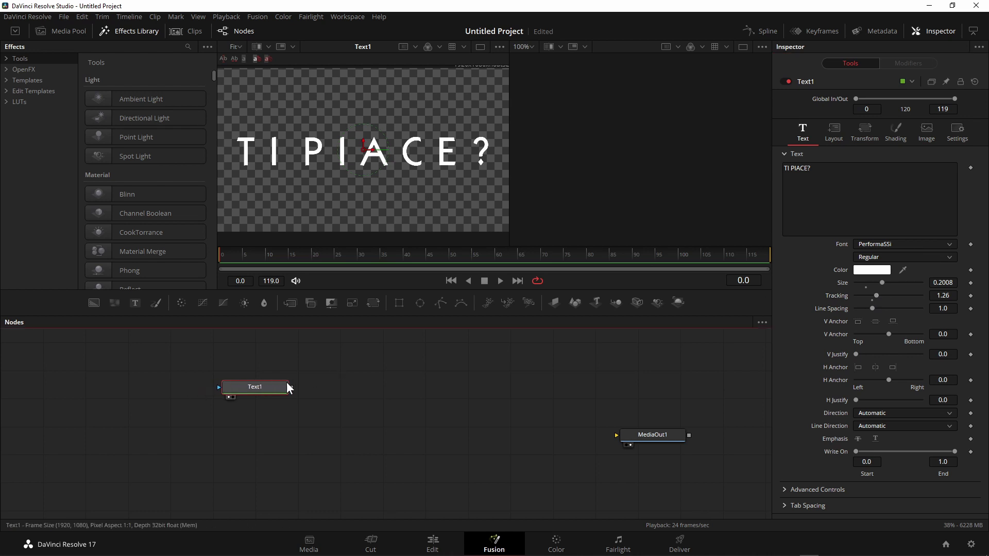
click(381, 389)
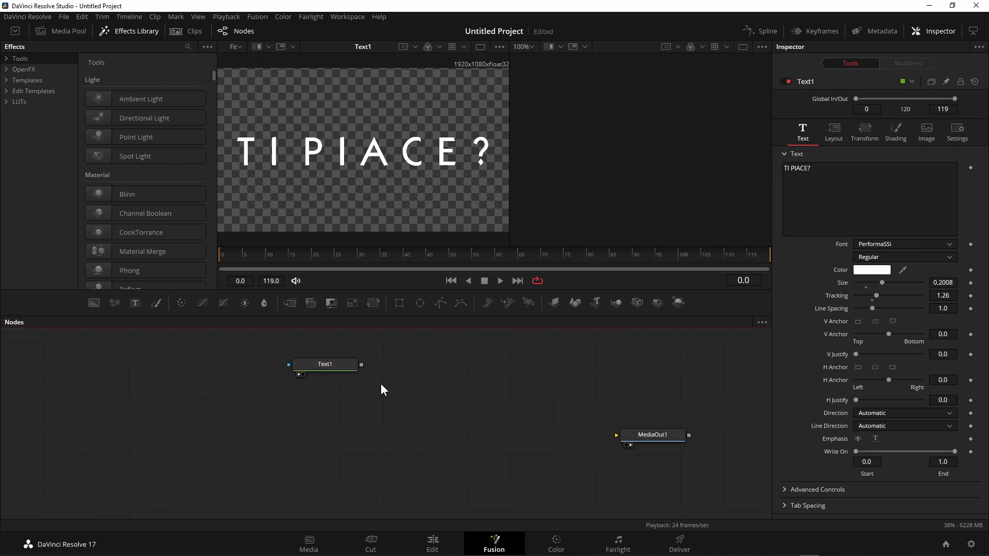
click(326, 364)
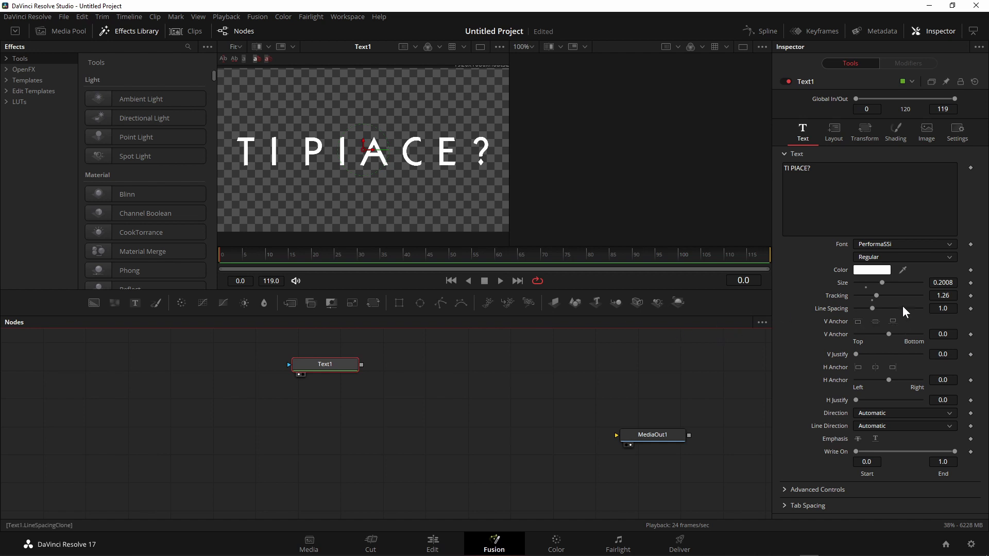
click(872, 270)
drag(580, 223, 573, 187)
click(614, 380)
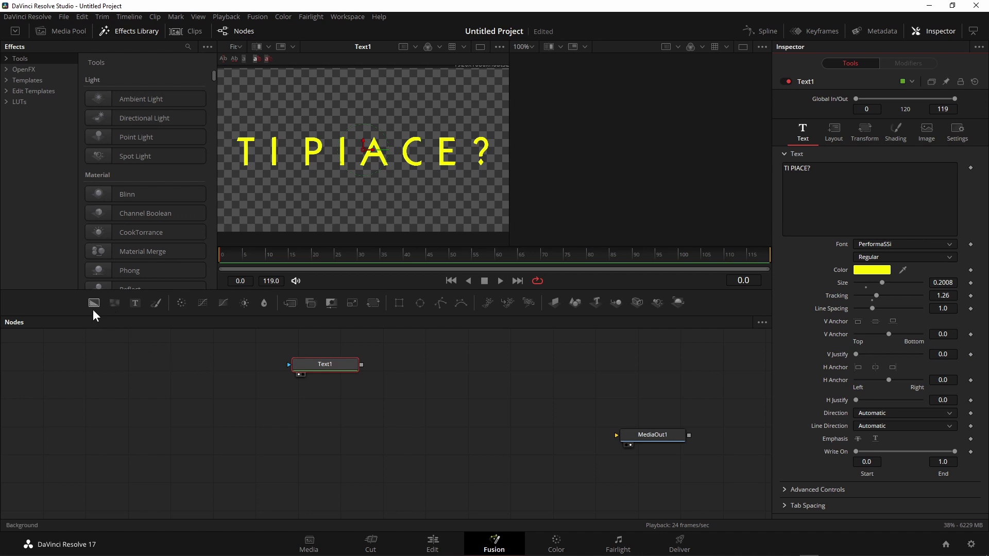
Step: Add a nearly transparent Background1 node and connect it into a new Paint1 node
drag(94, 303, 181, 430)
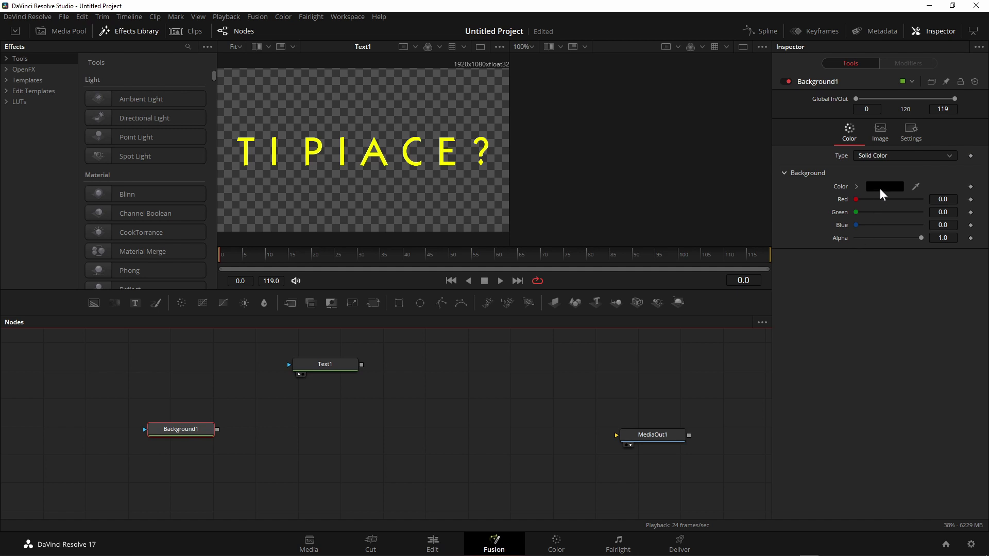
drag(921, 238, 830, 254)
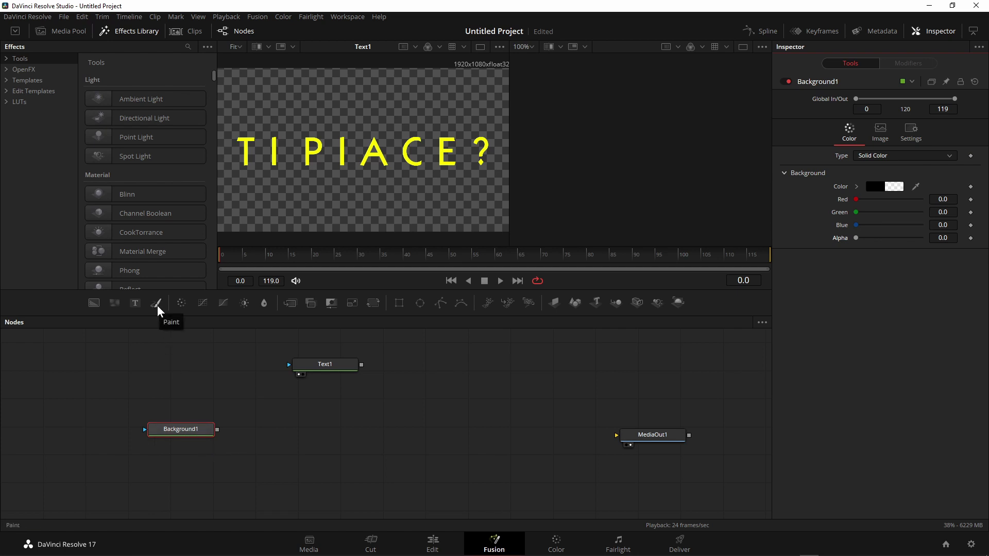
drag(156, 304, 264, 430)
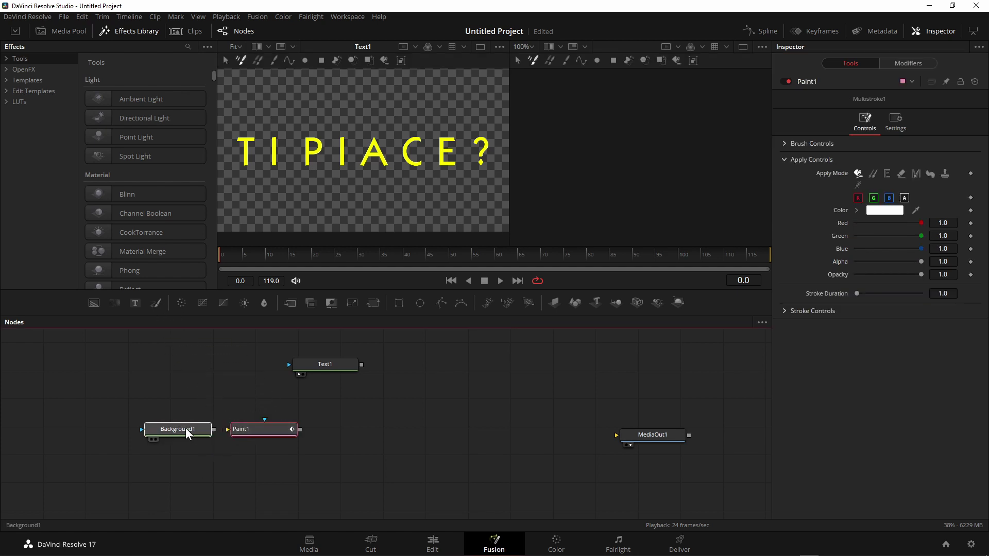
drag(187, 434, 127, 435)
drag(260, 438, 219, 440)
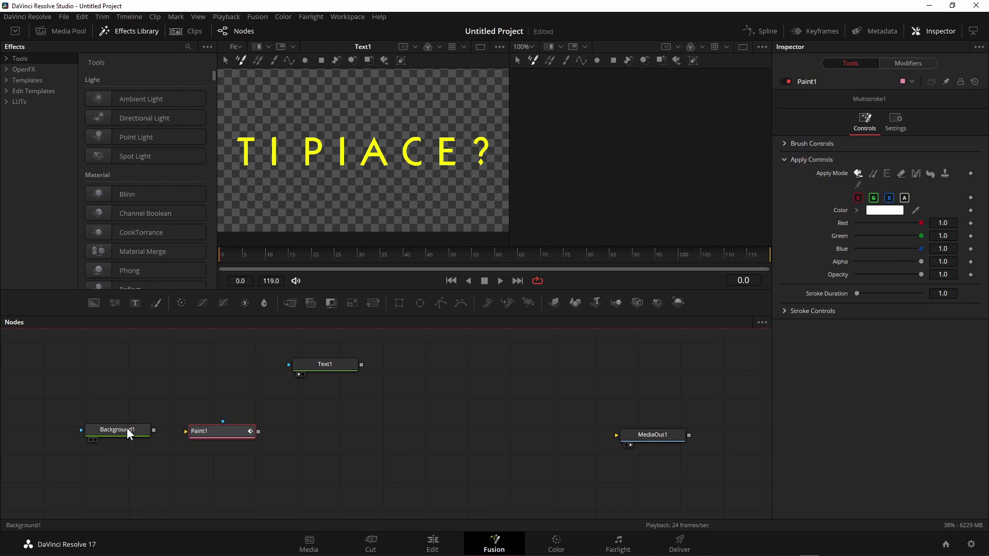
drag(153, 430, 200, 436)
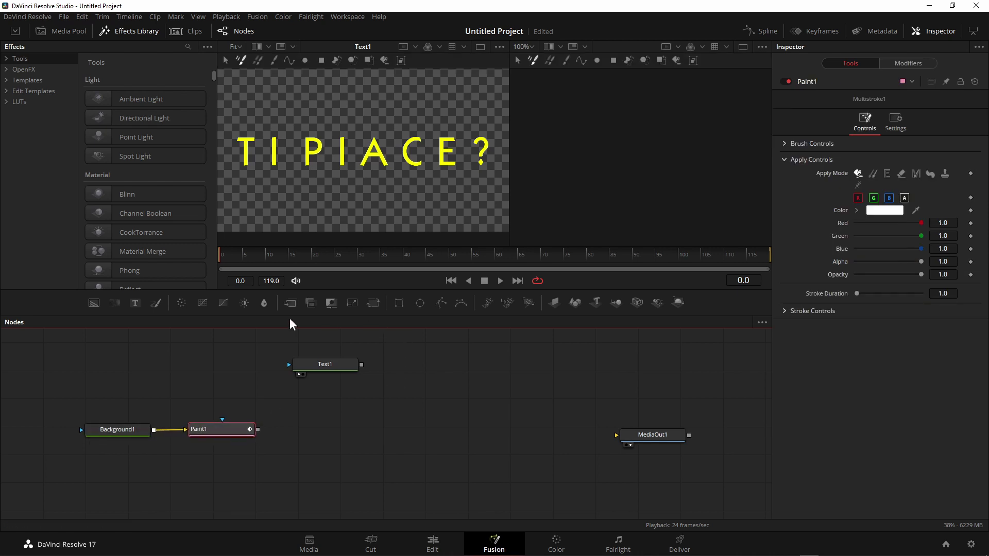
Step: Combine Paint1 and Text1 (foreground) in a new Merge1 node and view Merge1
drag(291, 303, 329, 435)
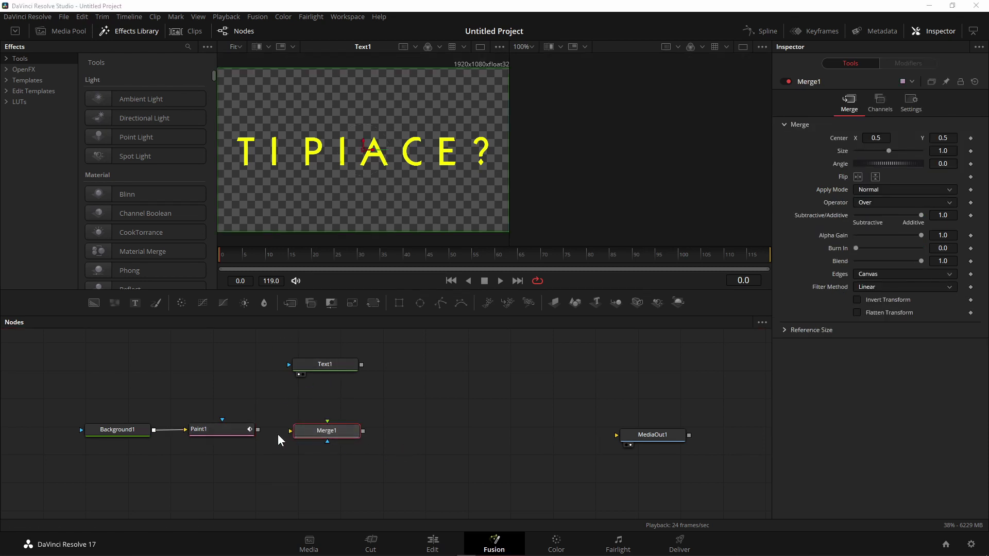
drag(258, 430, 324, 432)
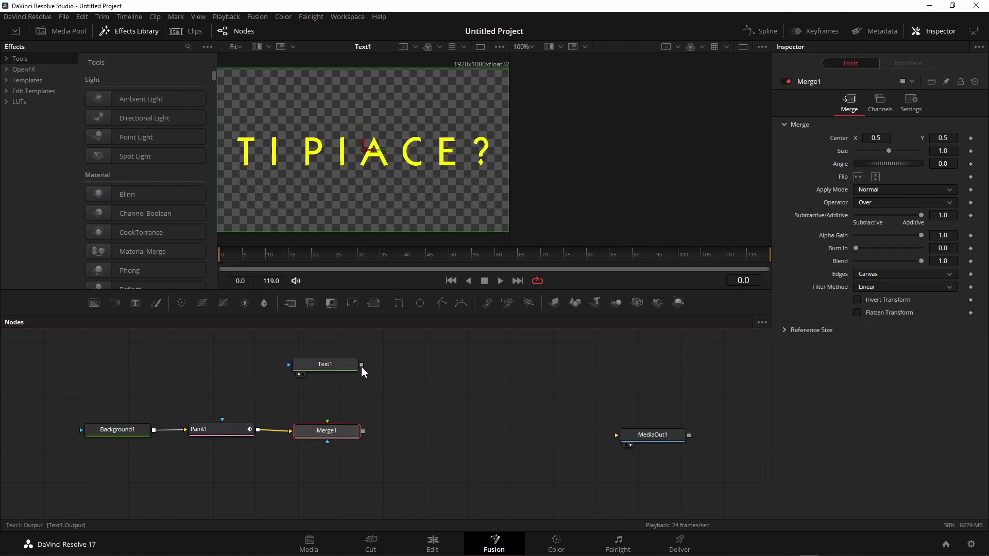
drag(362, 367, 342, 432)
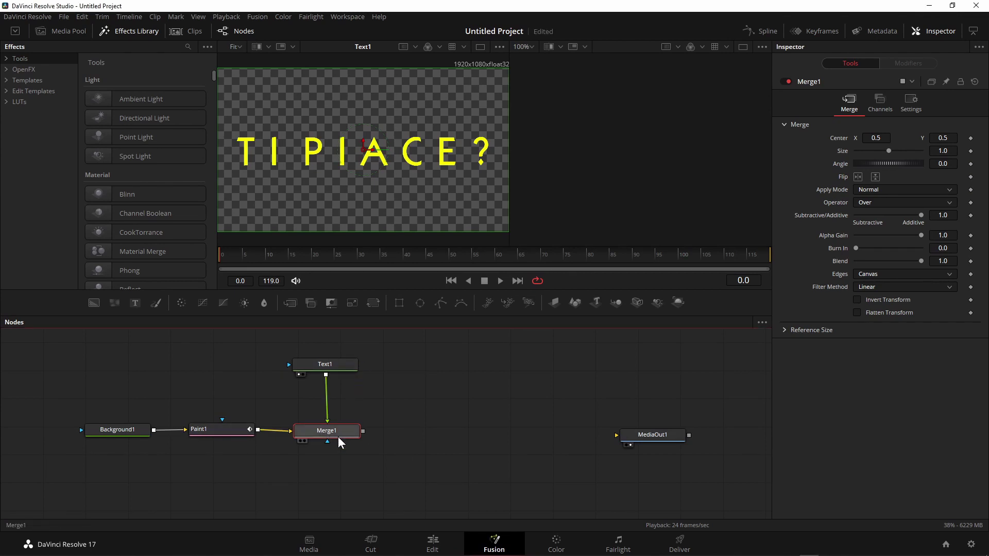
drag(342, 432, 378, 149)
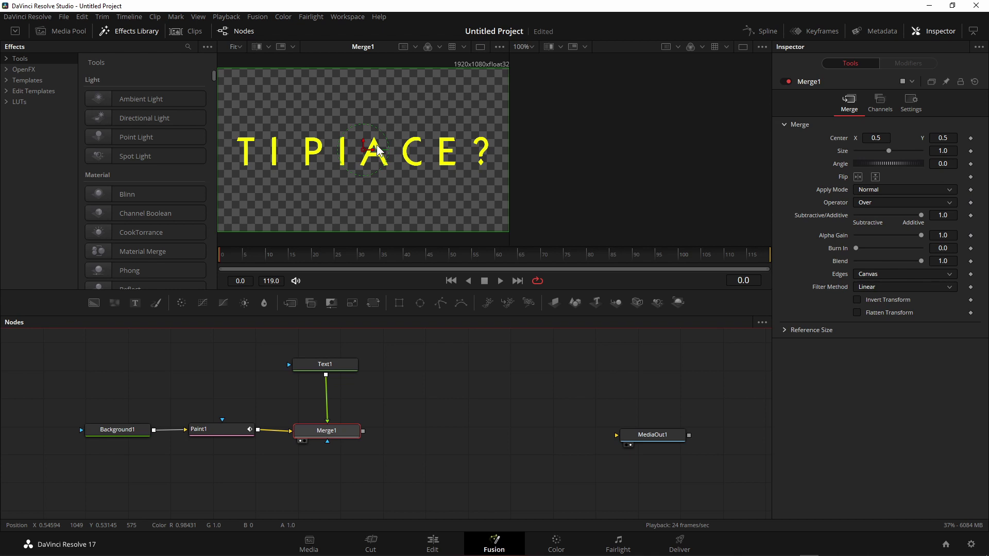
Step: On Paint1, choose the PolylineStroke tool and set the stroke colour to pure red (#ff0000)
click(212, 430)
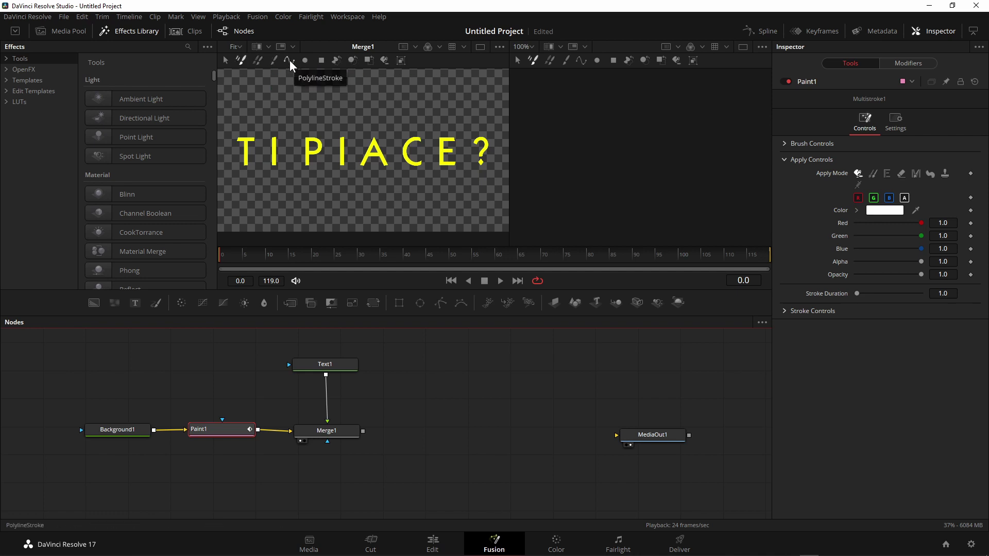
click(289, 60)
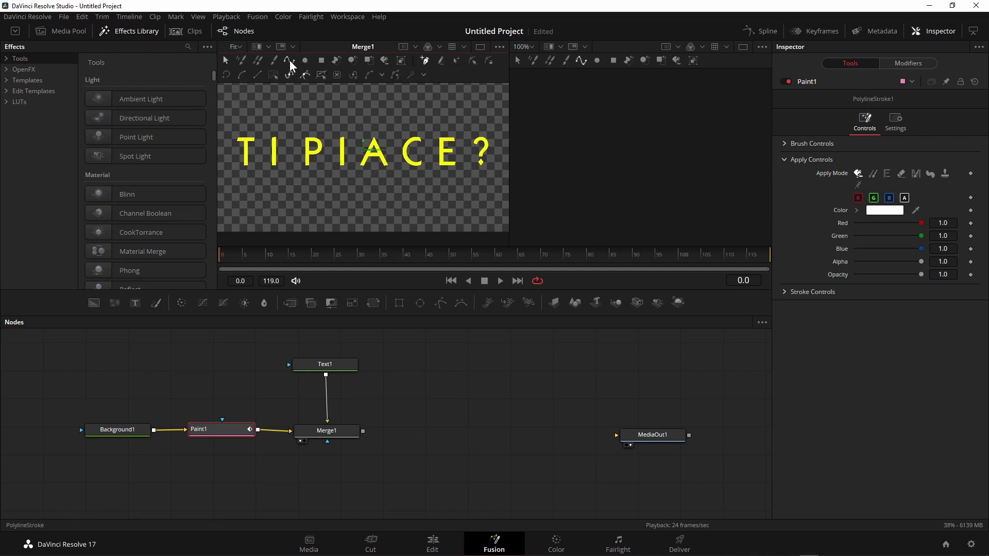
scroll(256, 185, up, 2)
scroll(267, 187, up, 1)
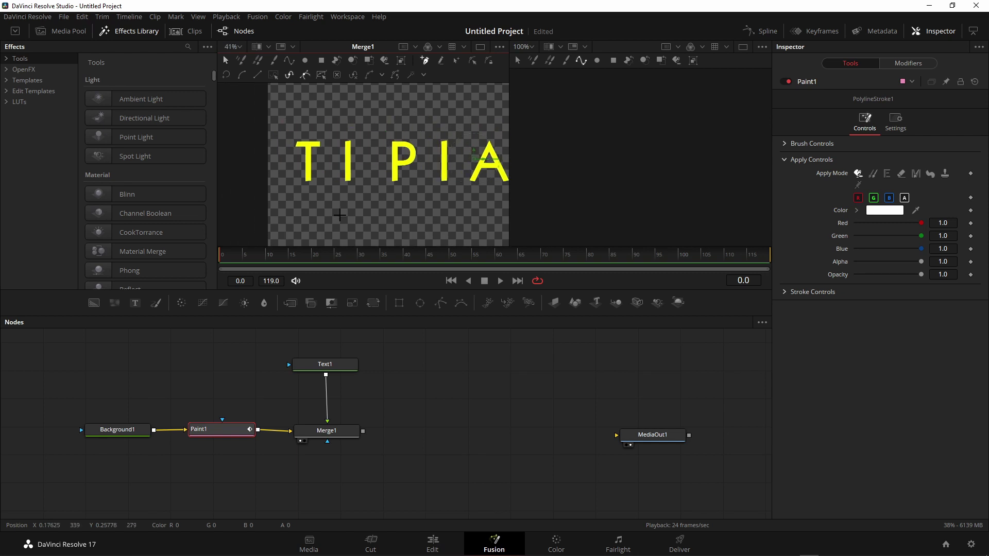
scroll(336, 214, up, 1)
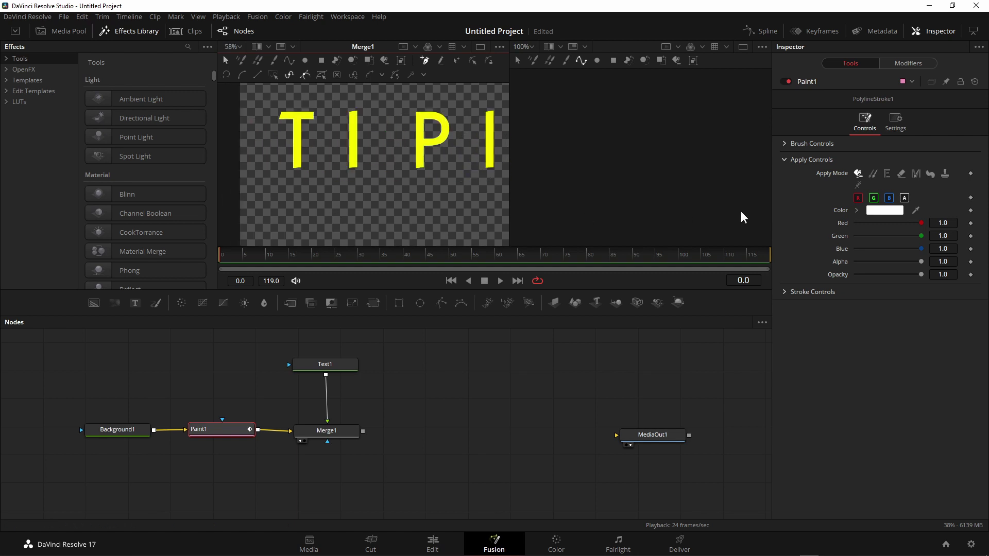
click(887, 217)
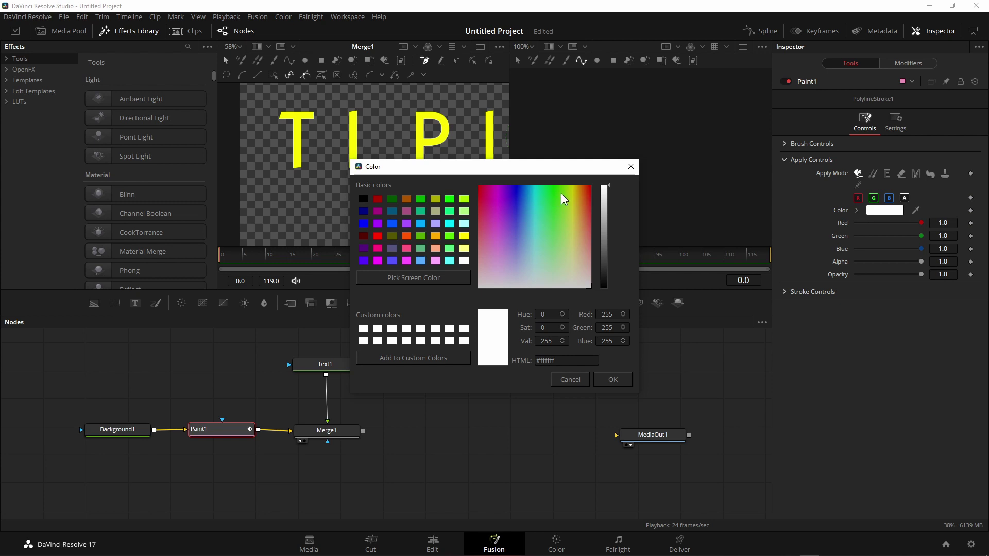
drag(563, 194, 603, 184)
click(622, 383)
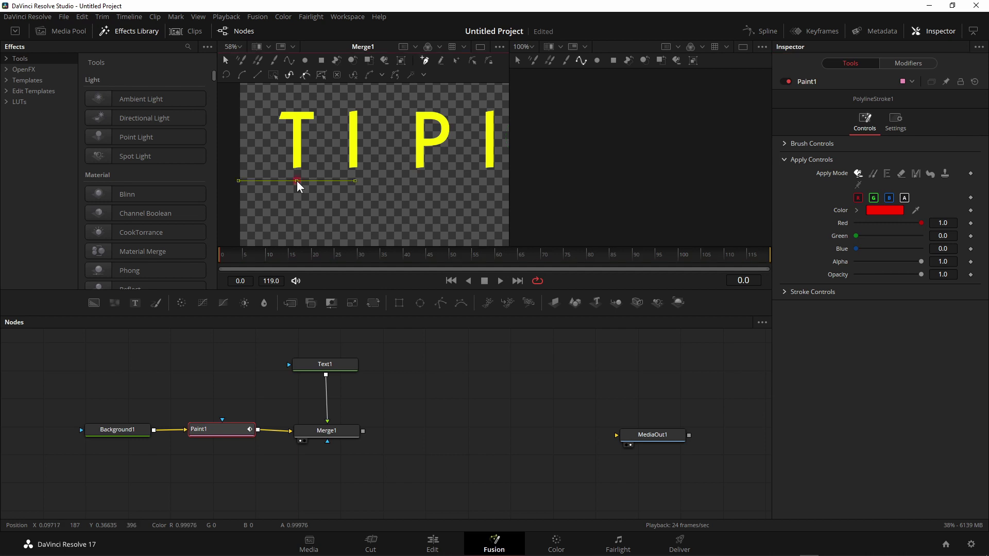
Step: Draw a two-point red stroke down the T's stem and swap Merge1's inputs to layer it on top
click(297, 181)
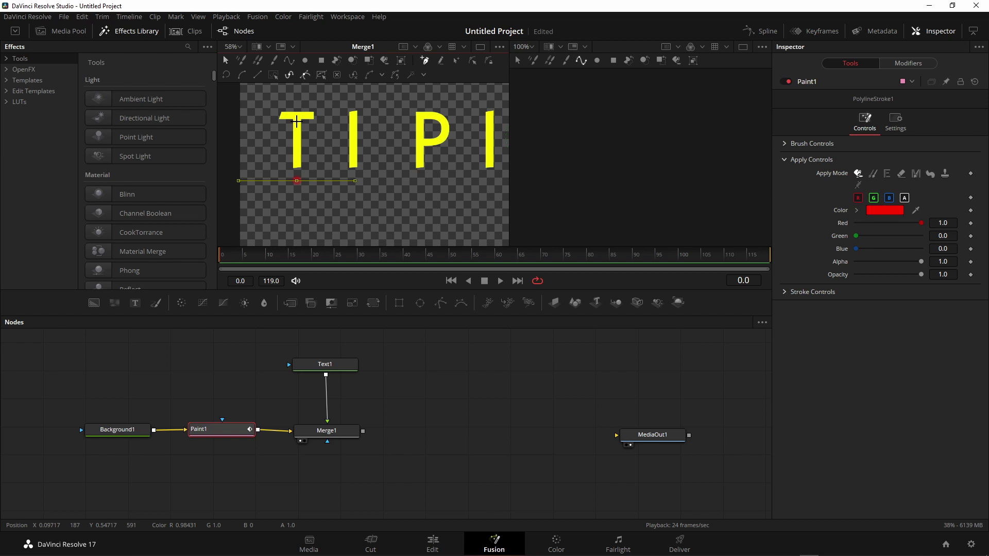
click(297, 122)
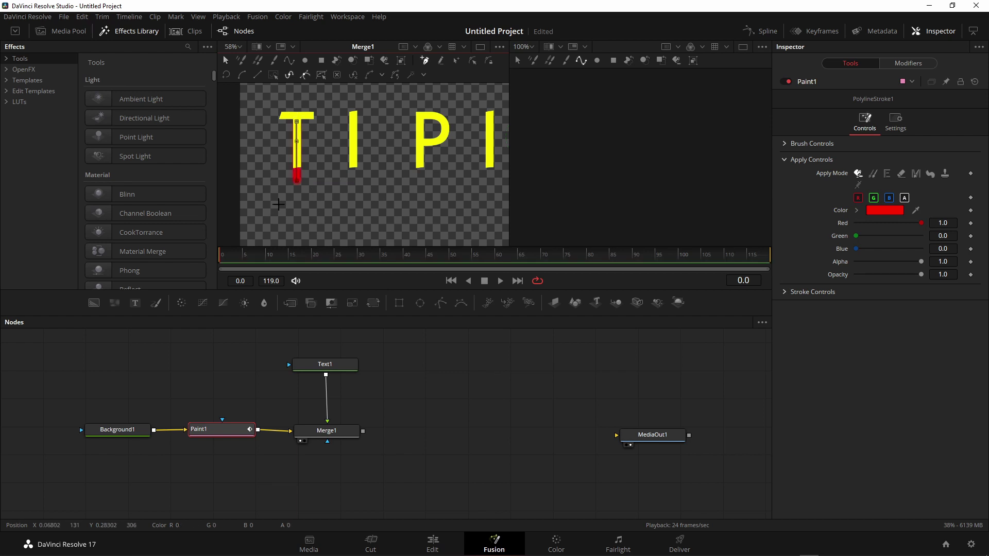
click(338, 436)
key(ctrl+t)
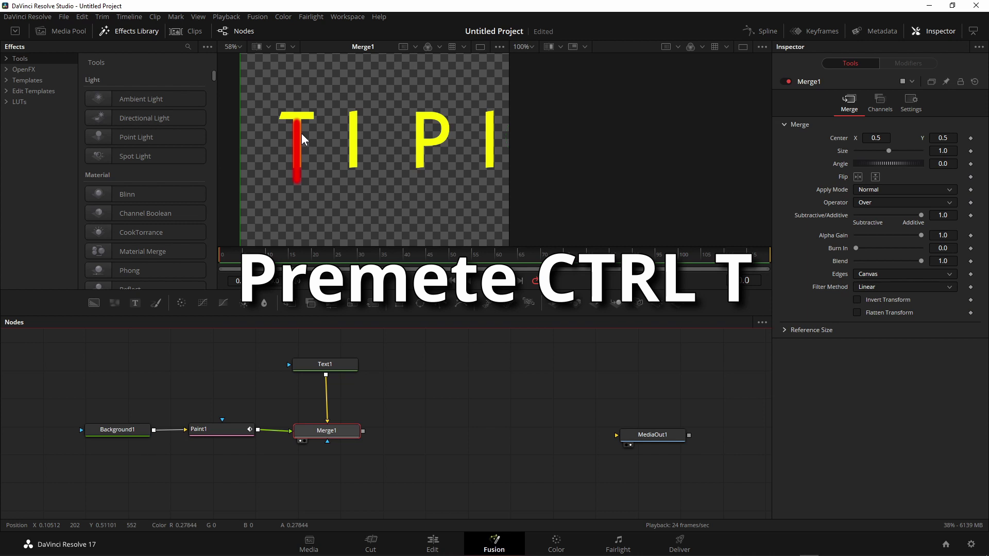
click(228, 431)
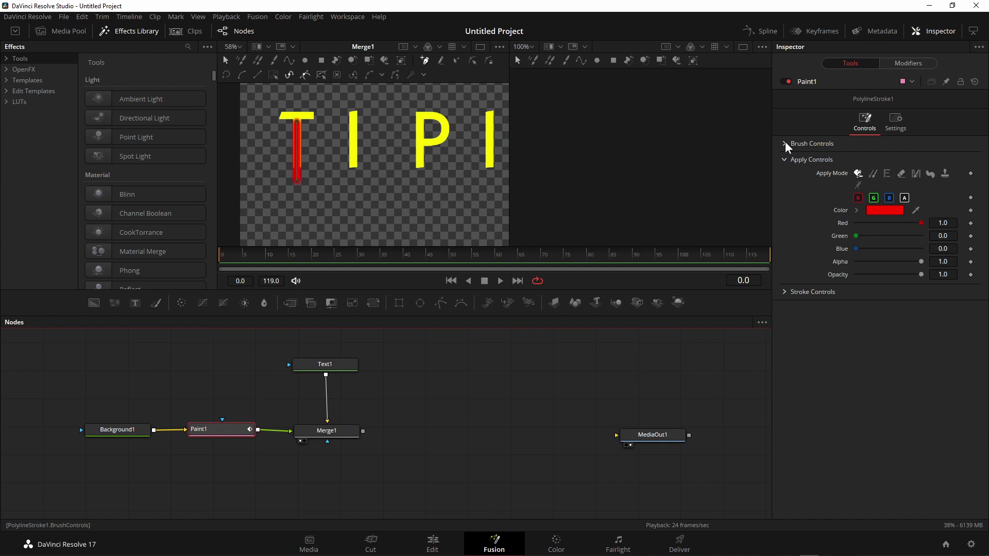
click(786, 144)
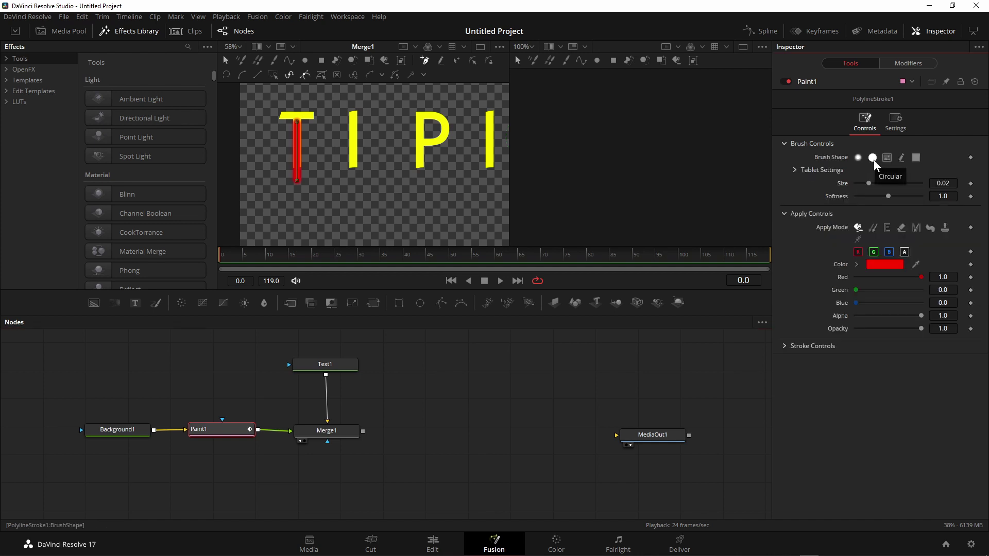
Step: Give the red stroke a square brush shape at a thinner size of 0.0165
click(873, 159)
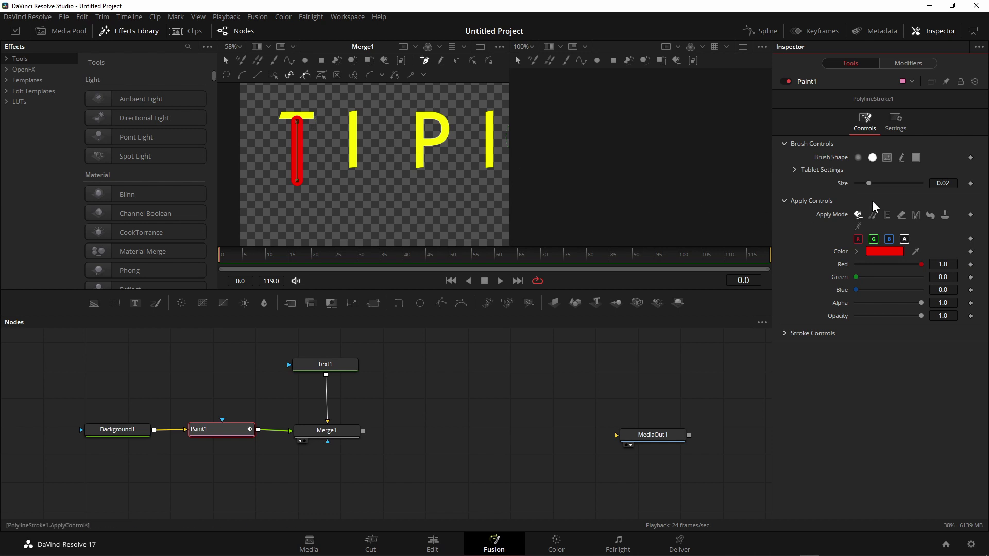
drag(867, 184, 867, 185)
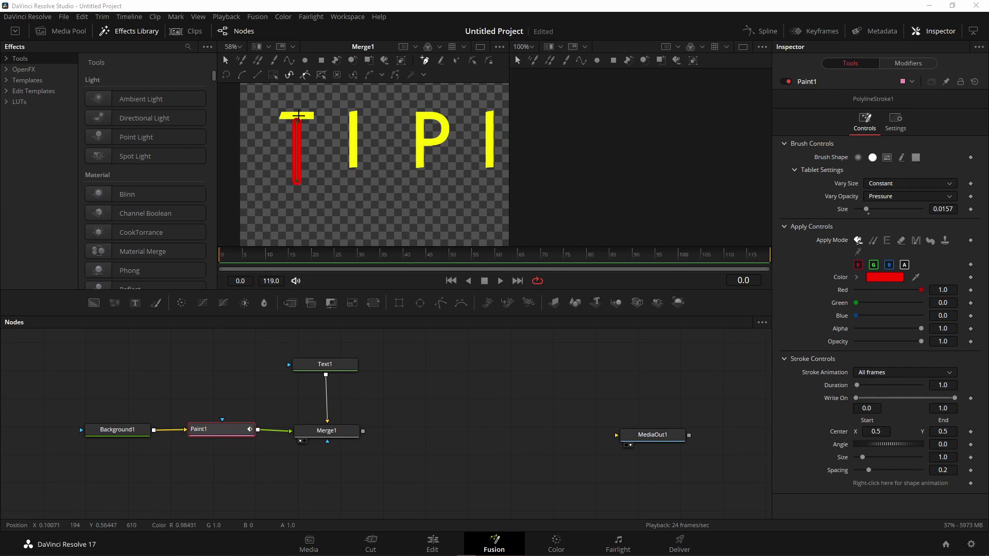
click(917, 155)
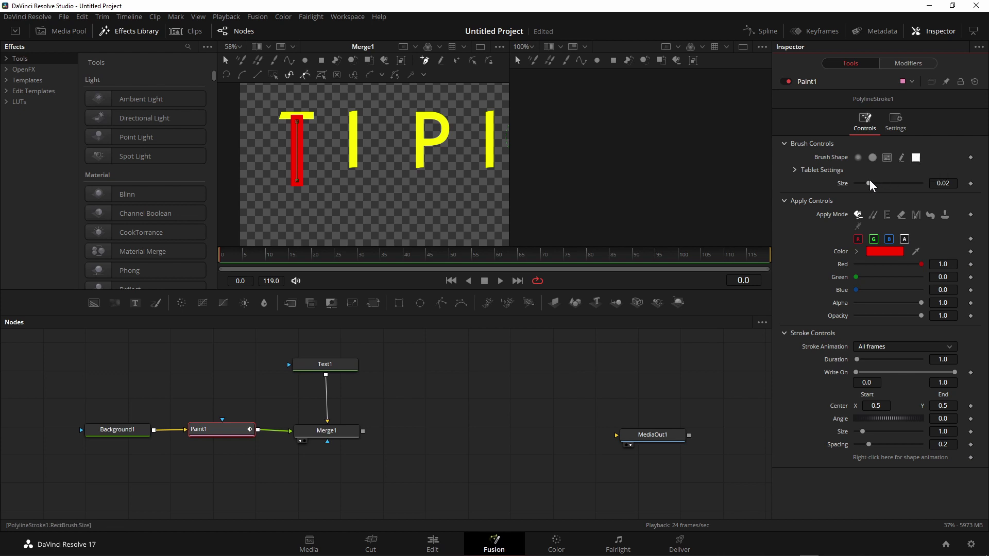
drag(870, 182, 867, 182)
Step: Move the stroke's top point onto the crossbar and add points left, up and right across the T
scroll(315, 149, up, 3)
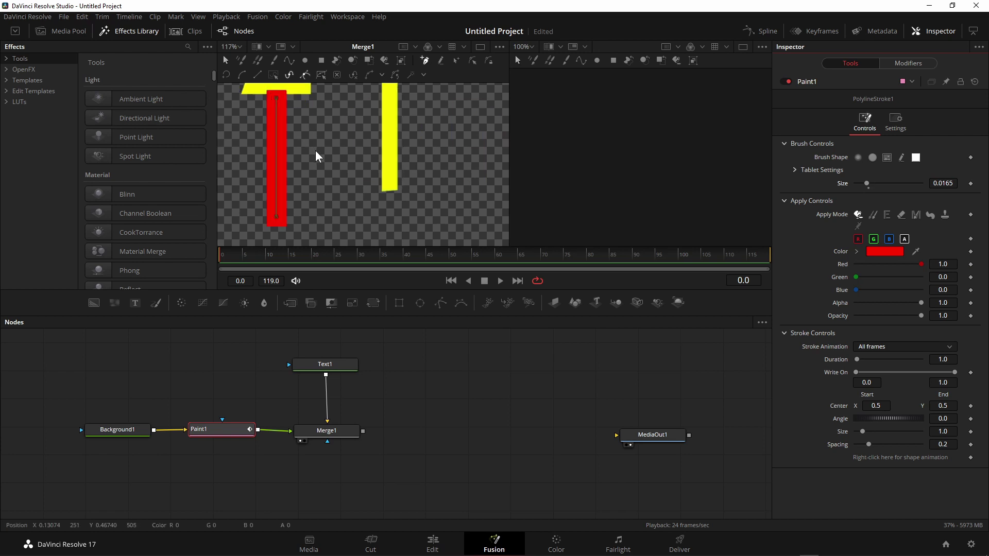
drag(320, 157, 392, 183)
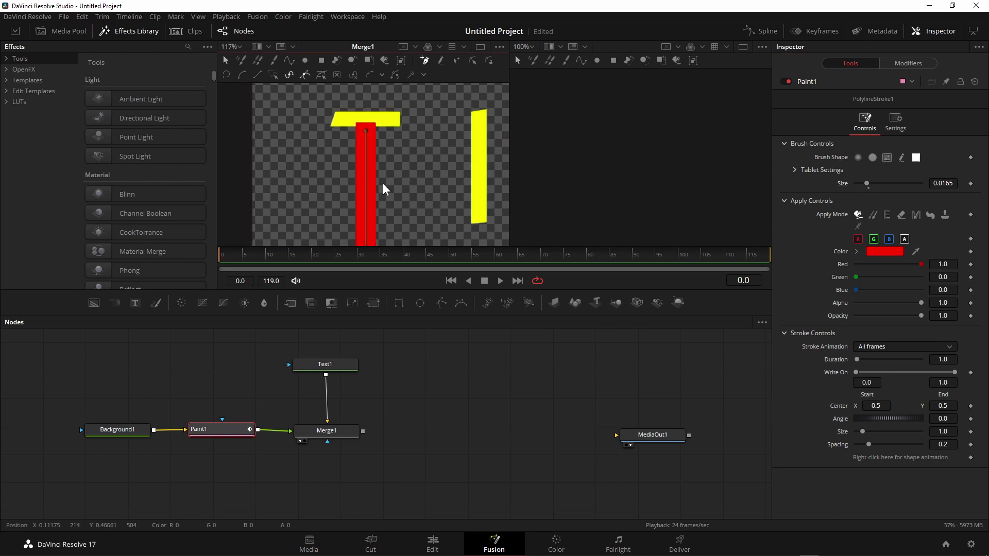
scroll(382, 183, up, 2)
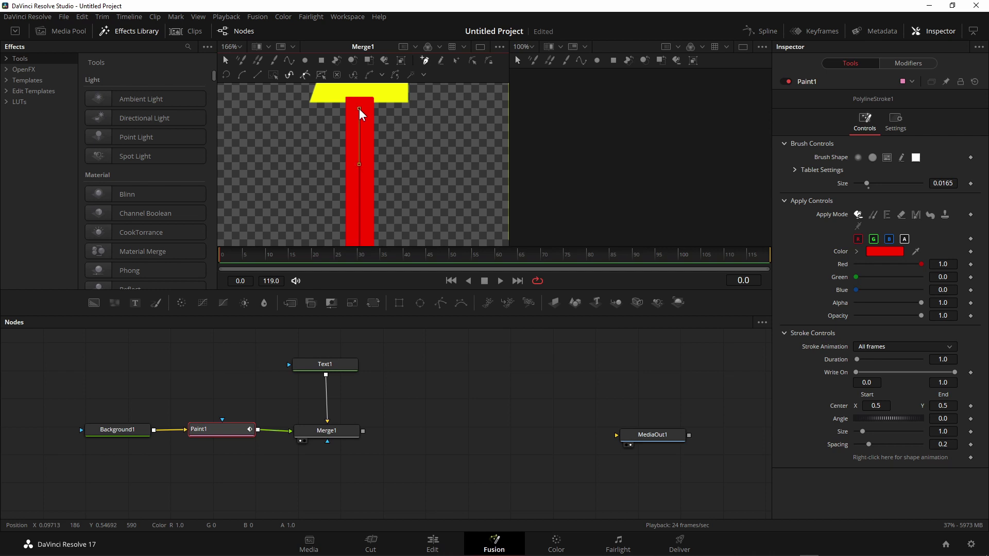
drag(359, 109, 360, 116)
scroll(373, 144, up, 2)
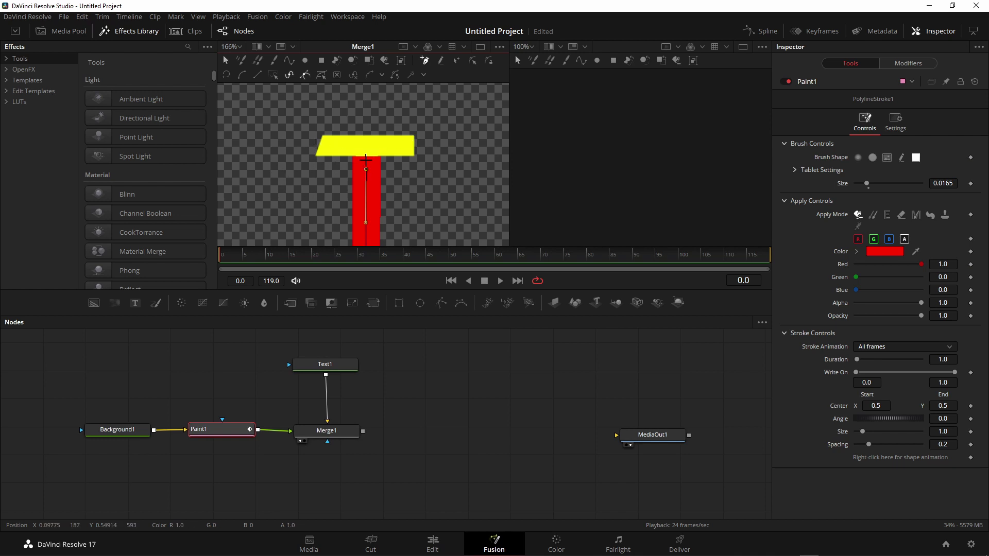
click(272, 186)
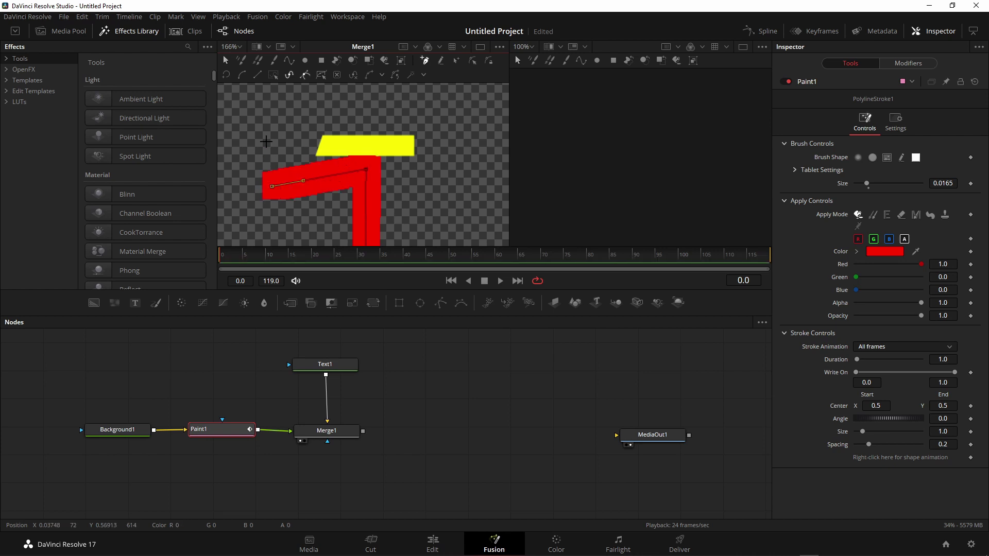
click(267, 141)
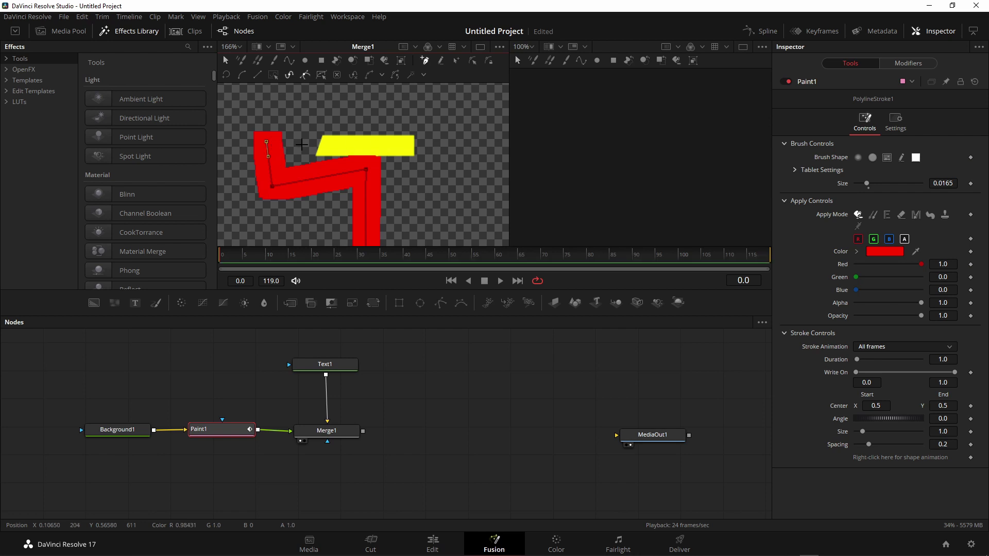
click(450, 144)
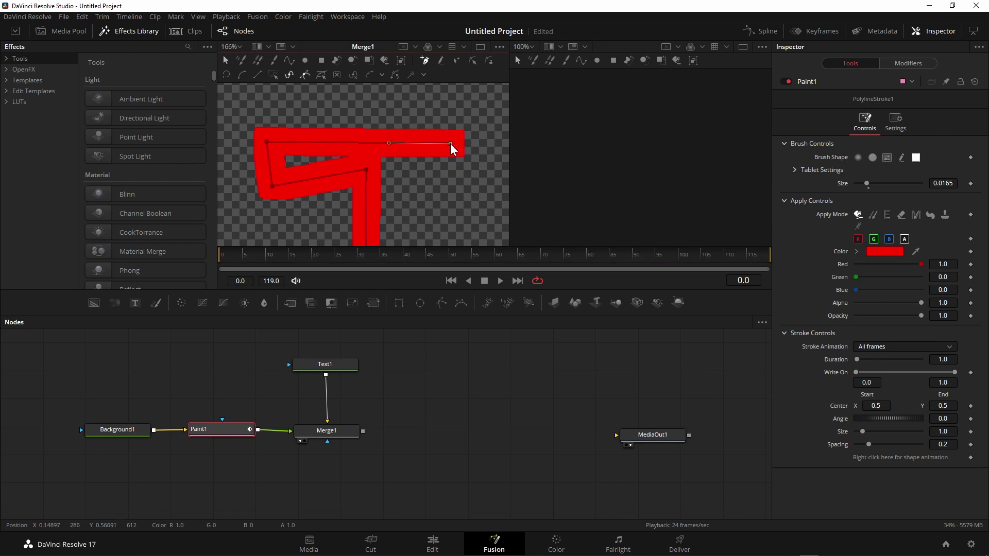
scroll(409, 165, down, 5)
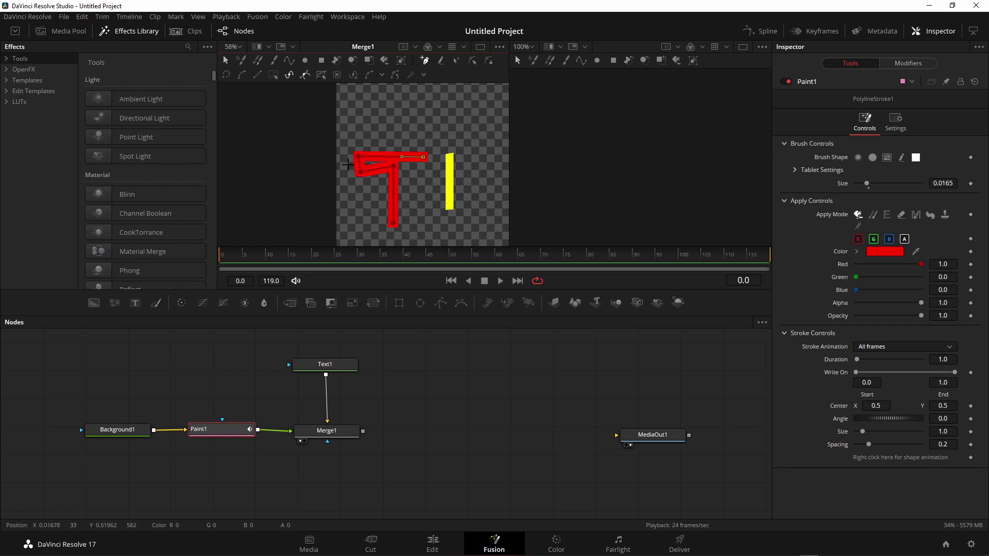
scroll(345, 184, right, 3)
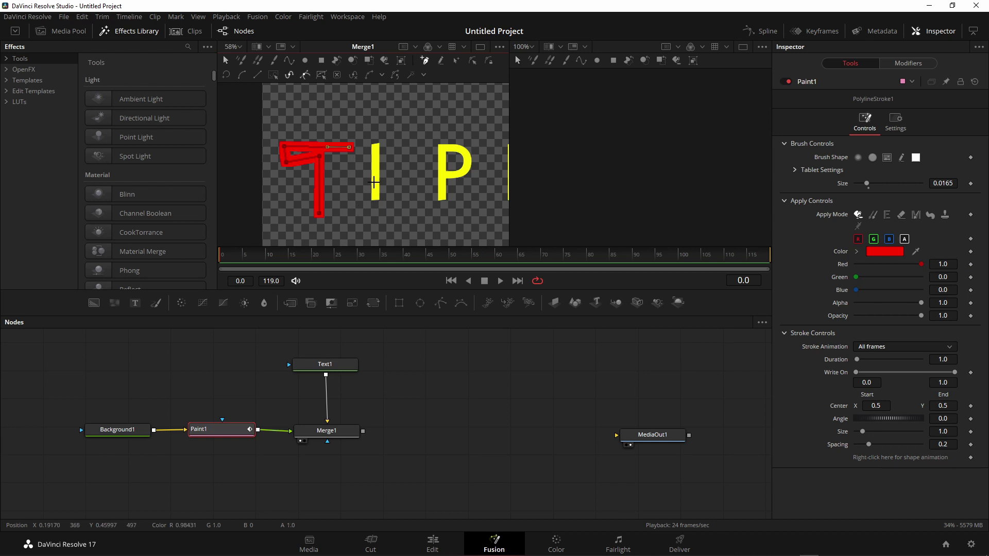
Step: Add stroke points running down the right, along the bottom and up over the letter I
click(352, 214)
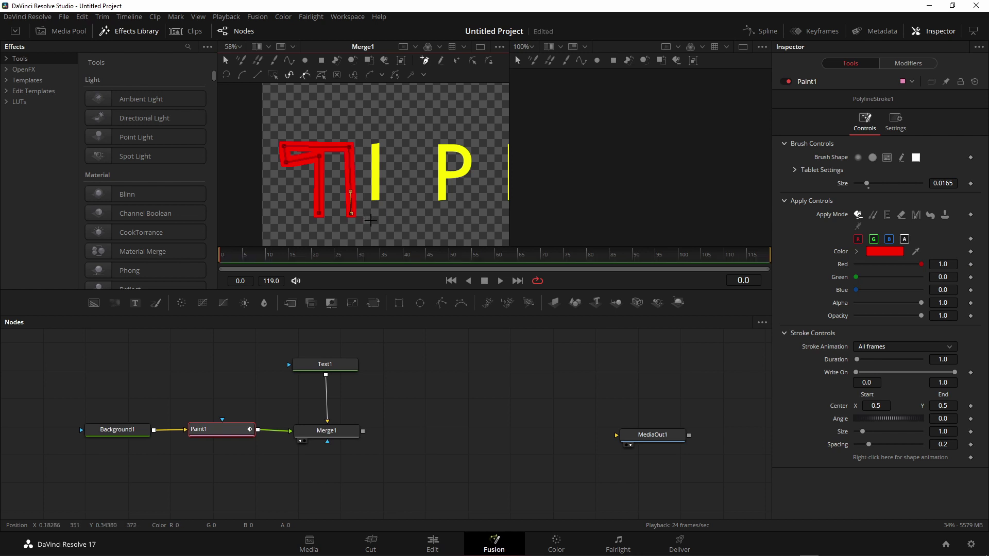
scroll(377, 208, up, 2)
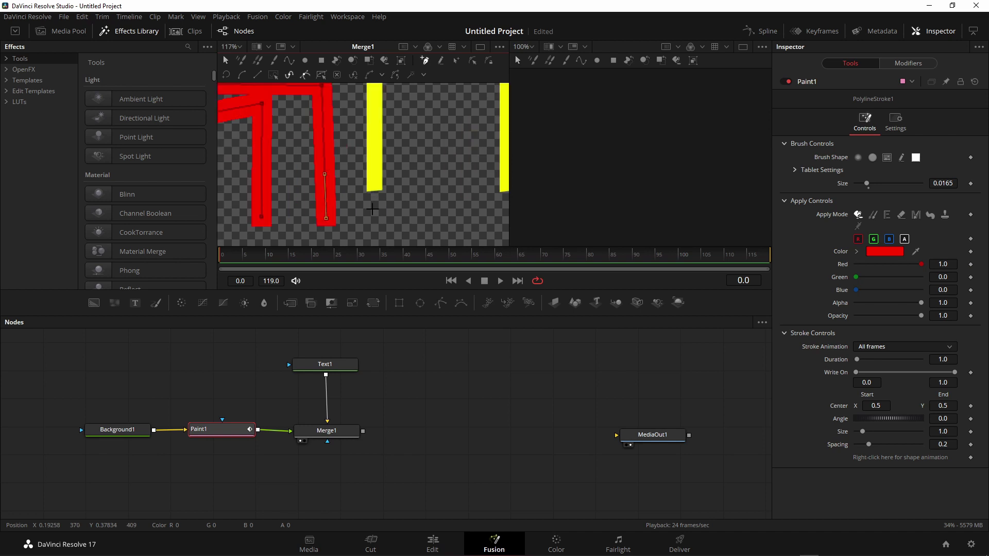
click(373, 208)
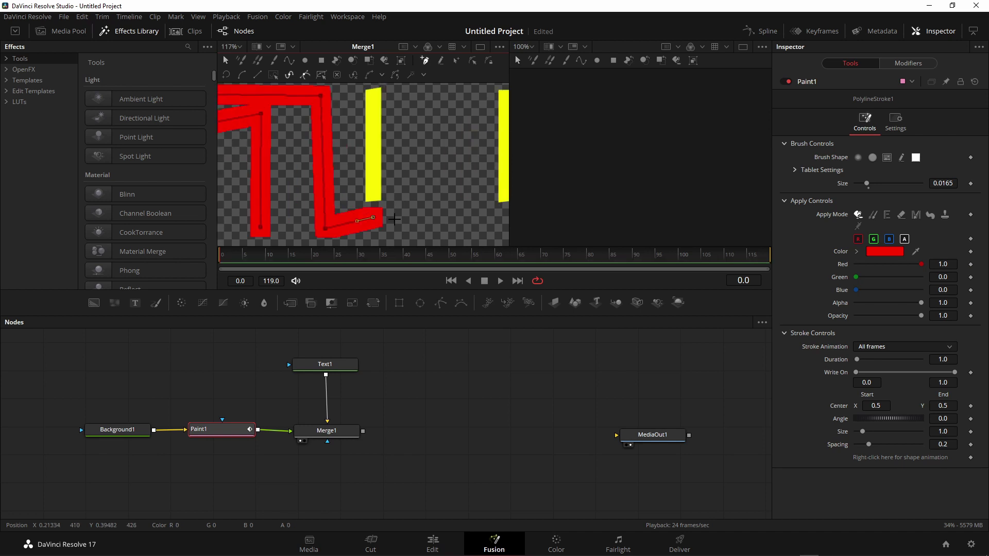
scroll(367, 181, up, 2)
scroll(367, 181, down, 1)
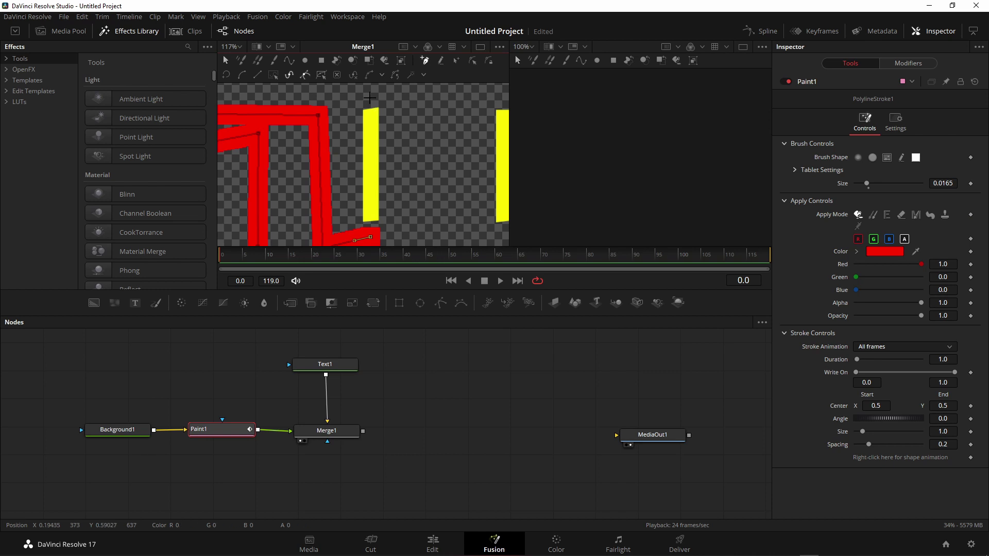
click(372, 89)
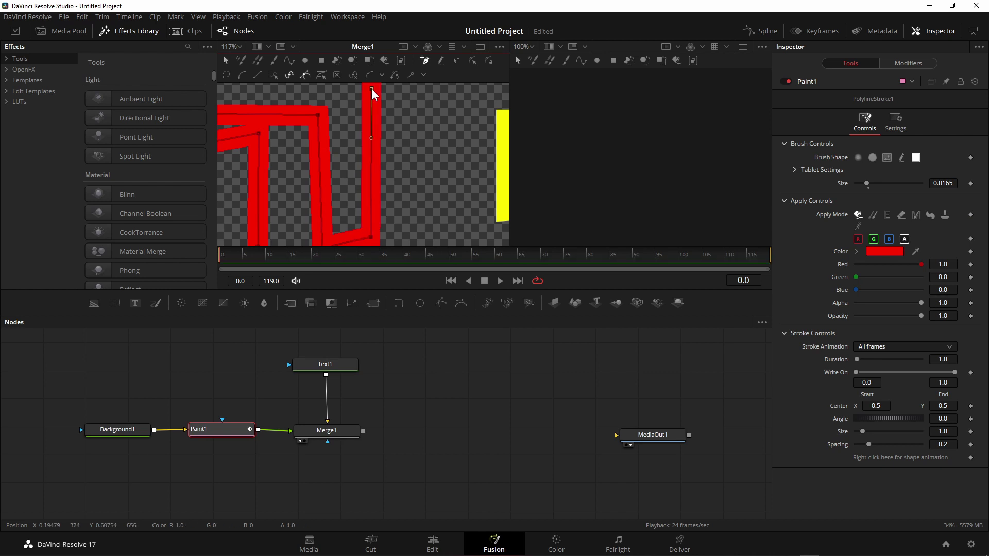
scroll(440, 199, right, 3)
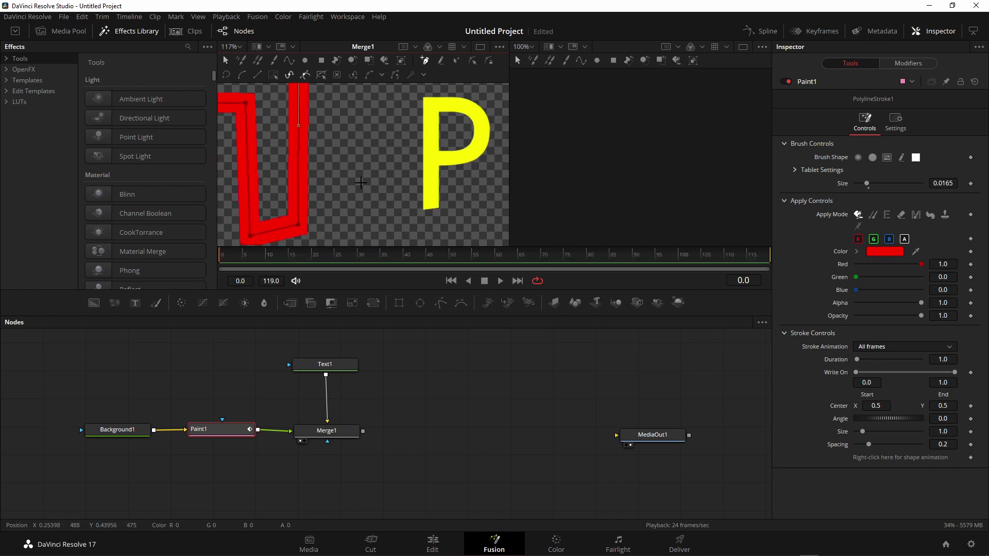
Step: Extend the red stroke along the baseline and up the P's stem, nudging its bottom point
click(360, 225)
click(402, 231)
click(423, 233)
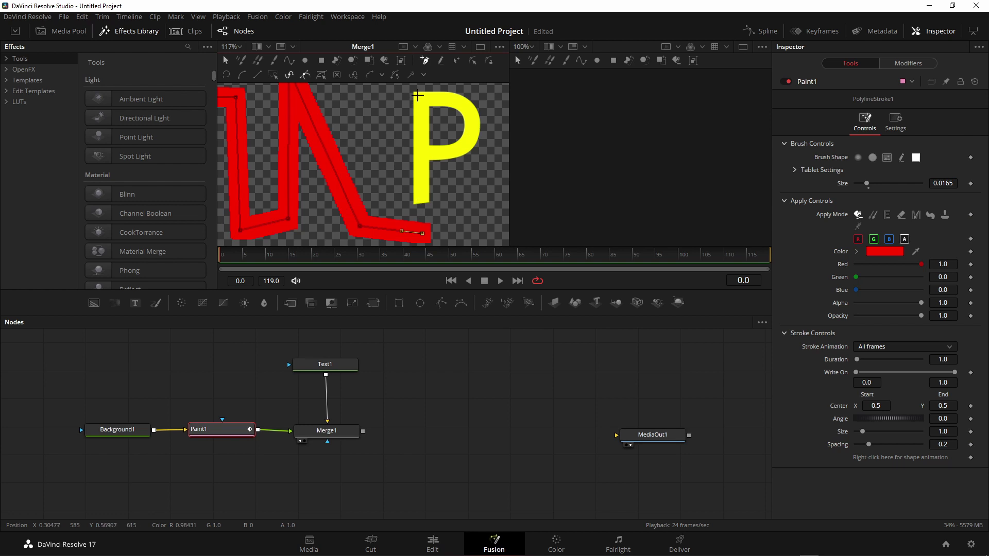
click(418, 96)
click(420, 141)
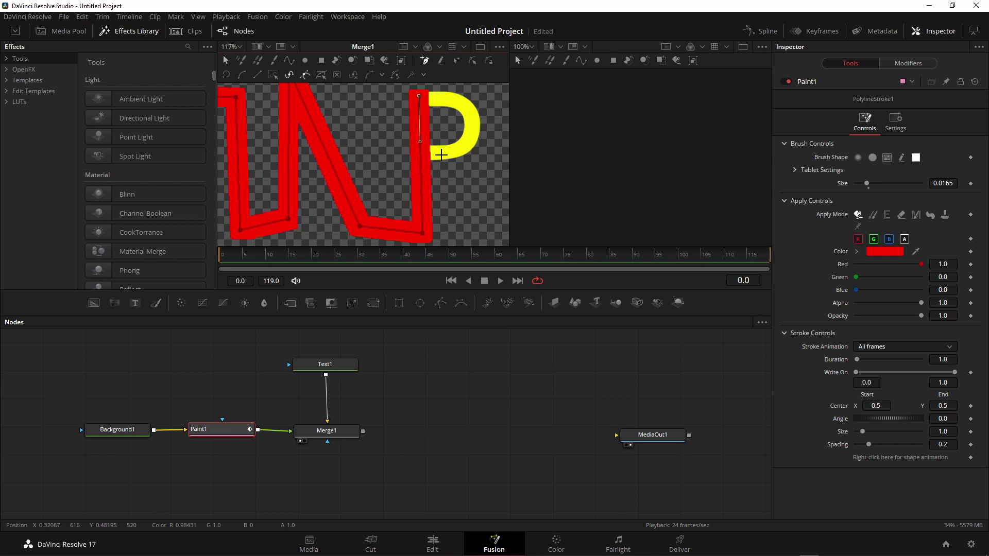
click(423, 233)
drag(423, 234, 418, 231)
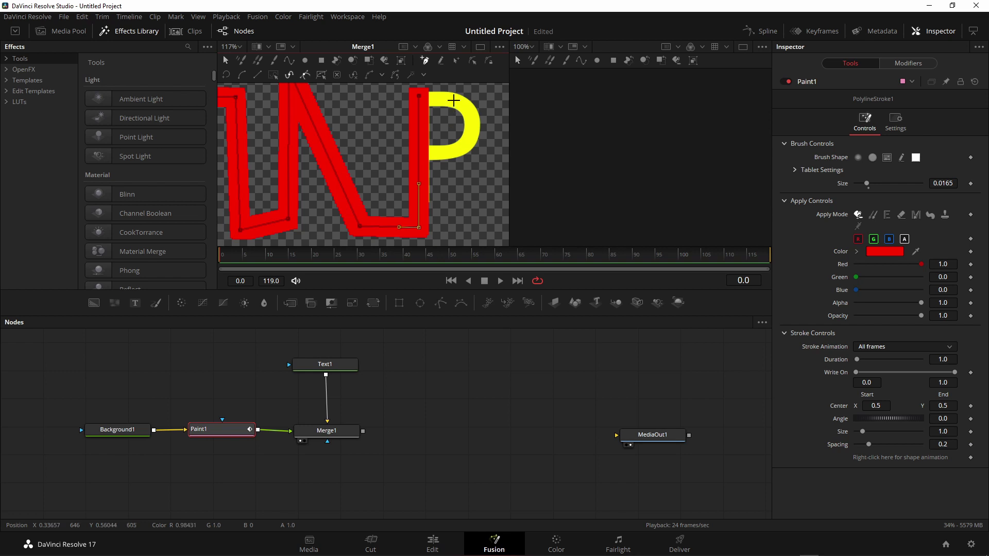
Step: Trace the P's bowl back to the stem and bulge its curve outward to fit
click(449, 98)
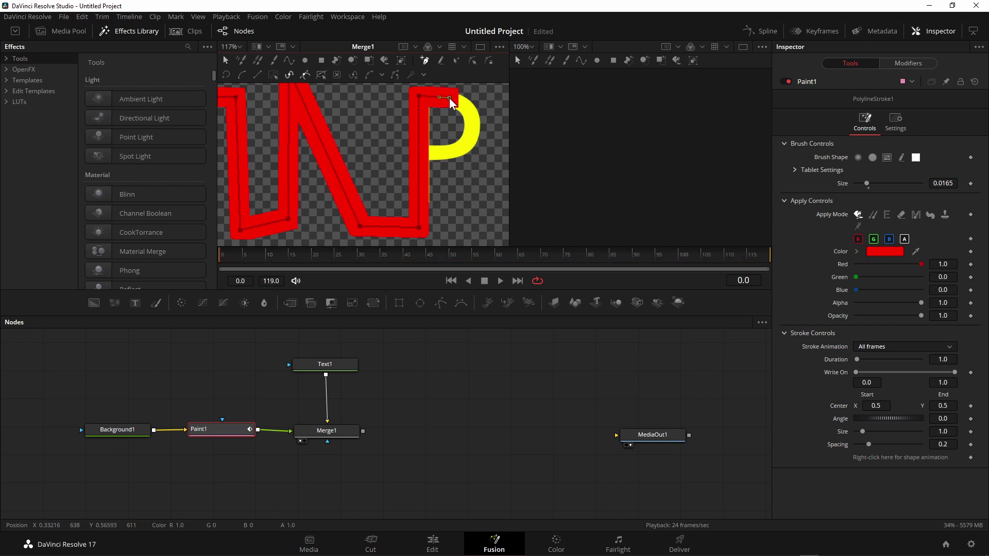
click(468, 113)
click(471, 134)
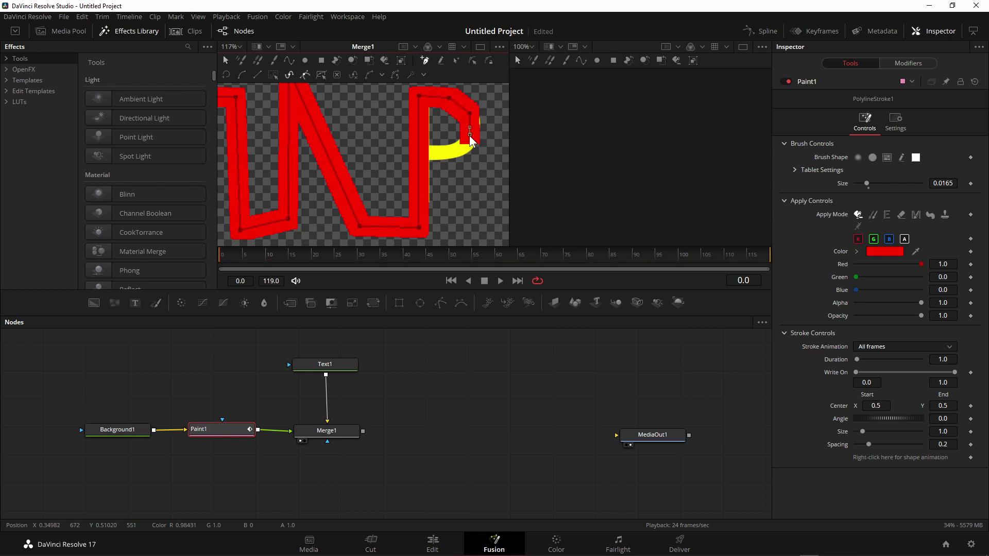
click(461, 144)
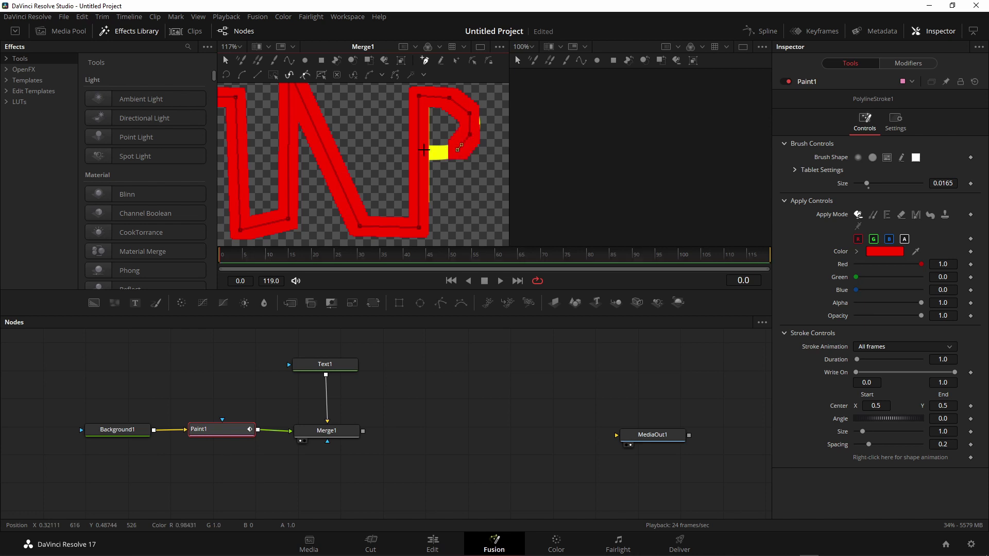
click(424, 151)
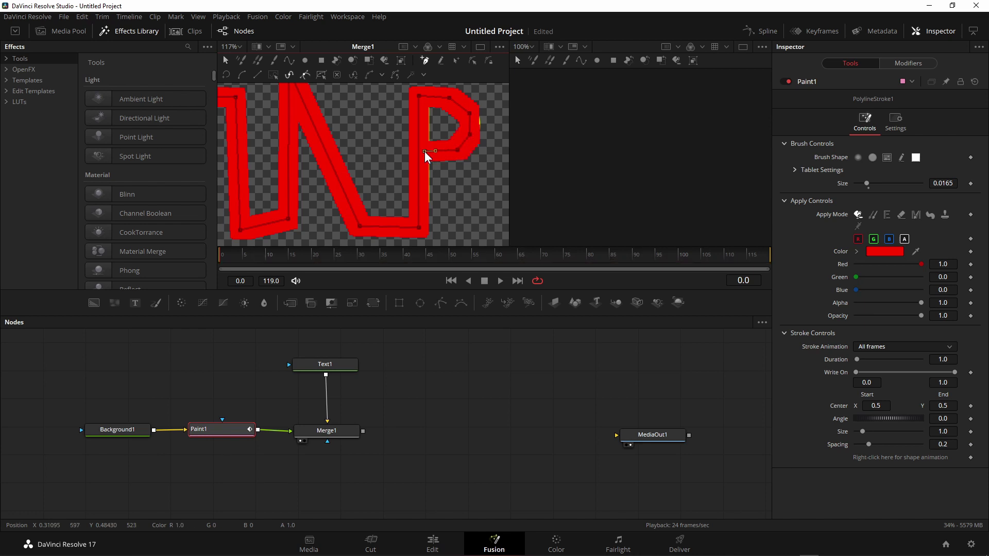
click(469, 112)
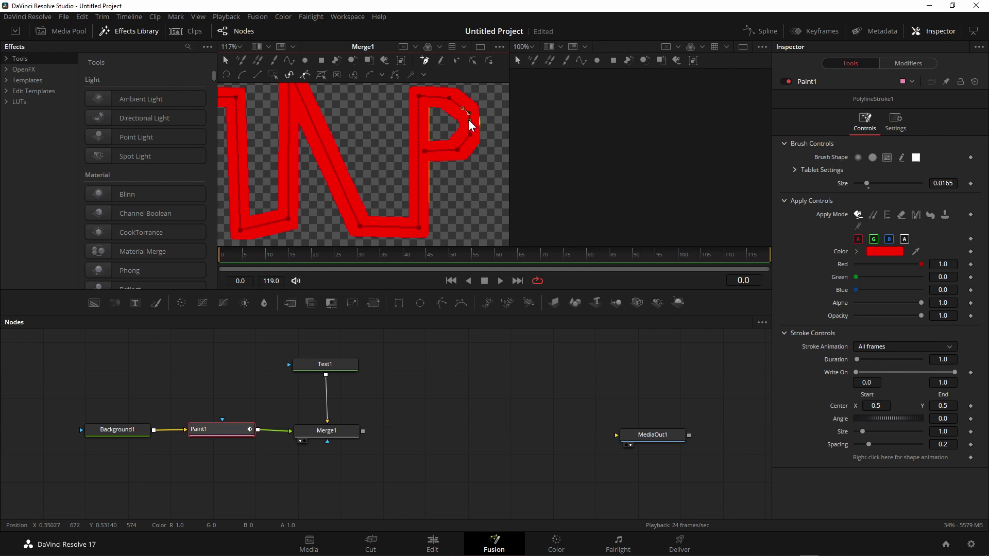
drag(470, 120, 475, 122)
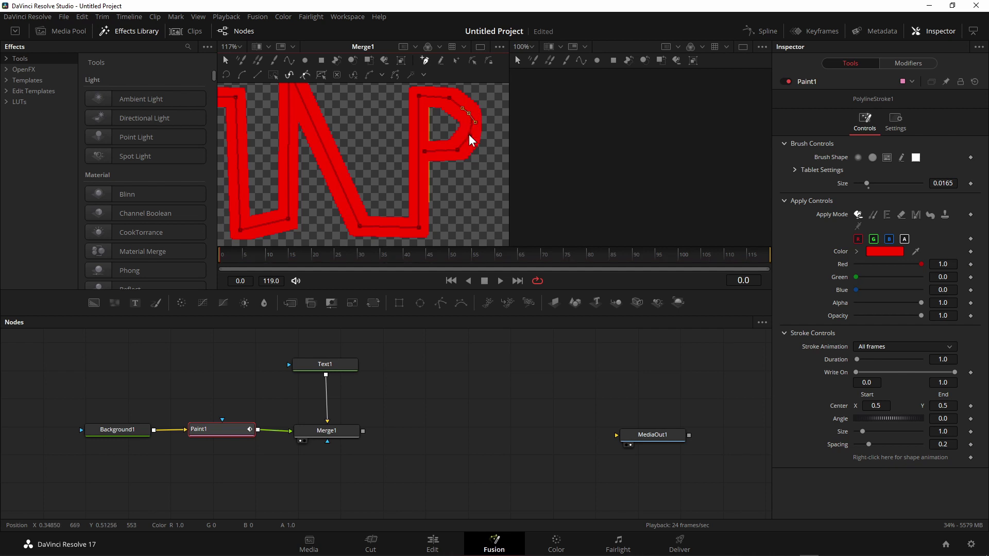
click(468, 135)
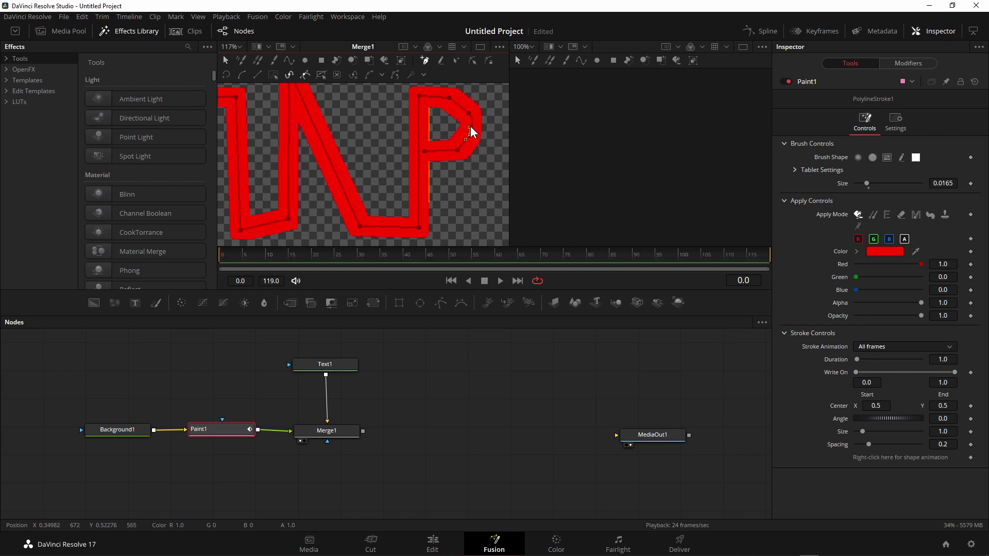
drag(470, 127, 474, 128)
mouse_move(459, 189)
mouse_down()
mouse_move(426, 176)
mouse_move(353, 202)
mouse_up()
scroll(413, 191, down, 3)
Step: Extend the stroke diagonally to turn the P into an R, then up and down the I
scroll(413, 190, down, 2)
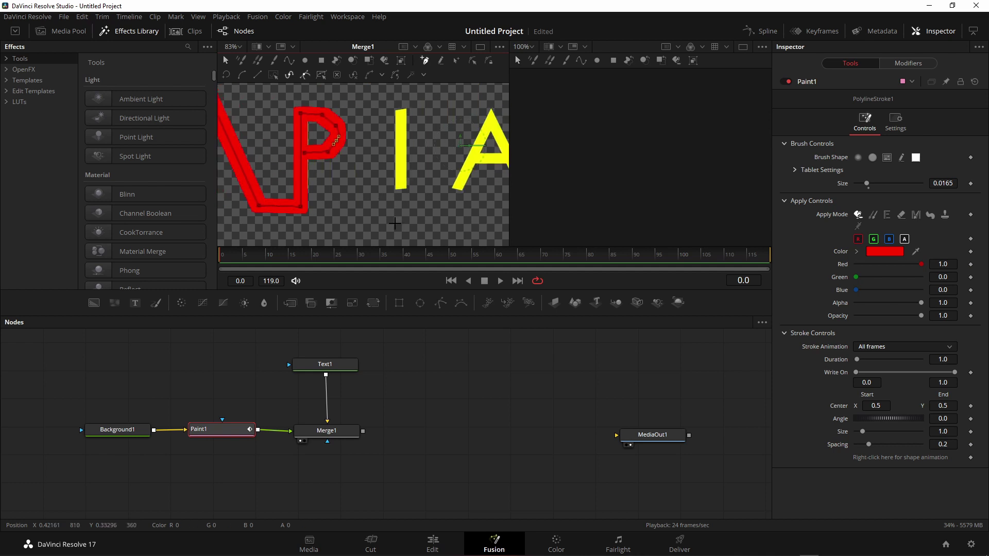
click(396, 224)
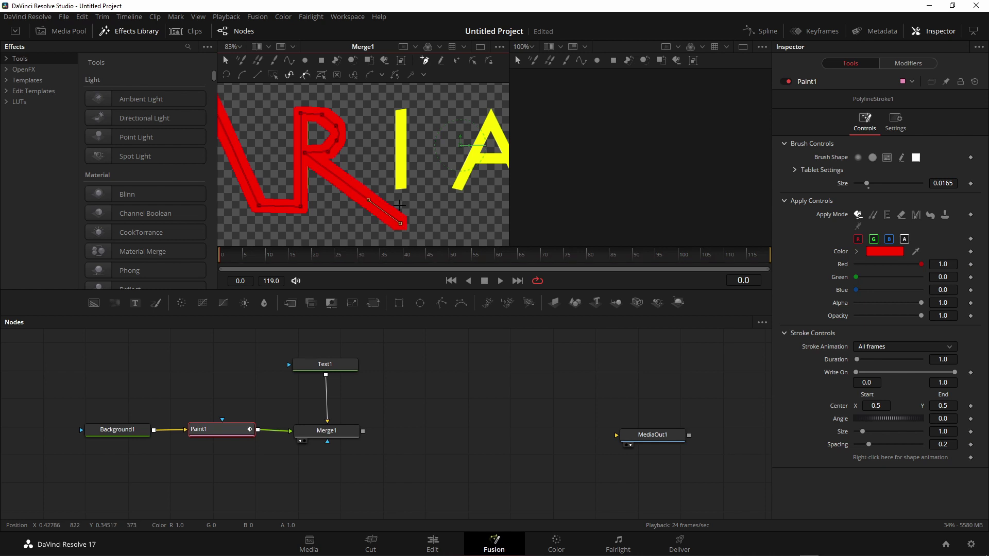
click(401, 98)
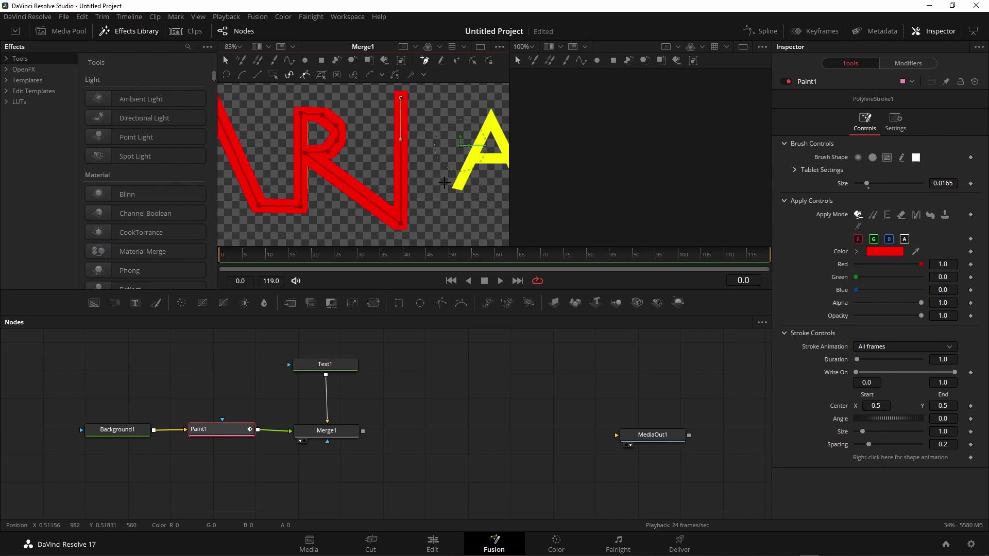
scroll(438, 211, right, 2)
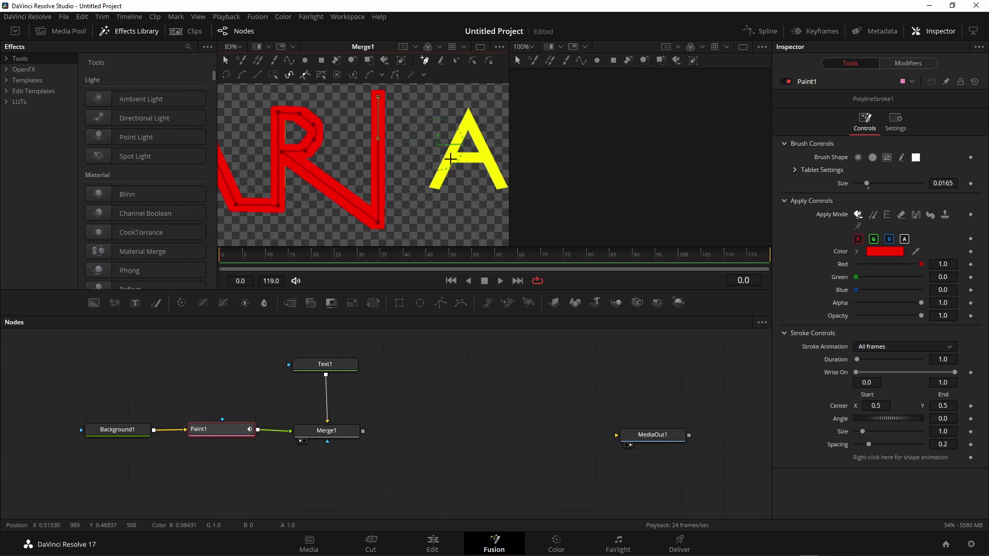
click(428, 201)
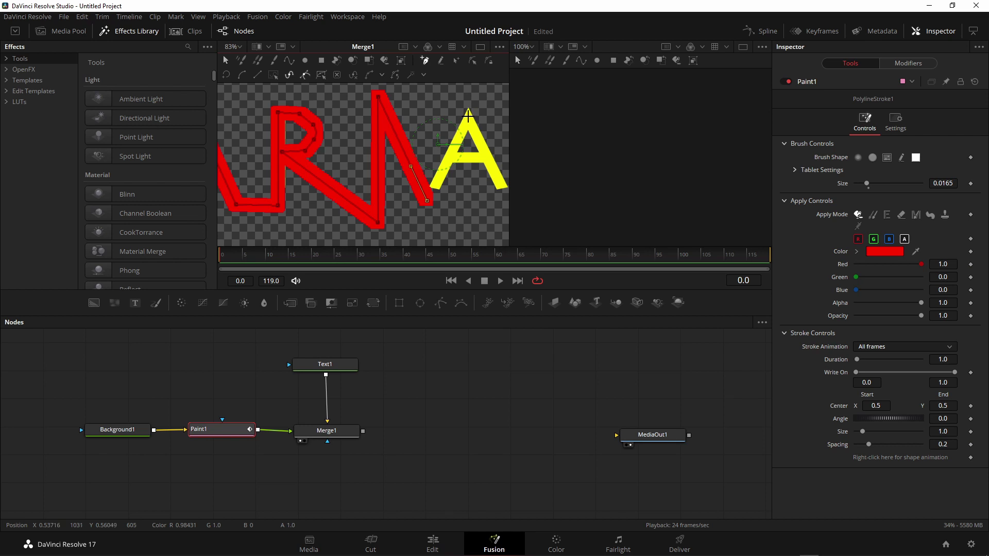
Step: Trace the A from its top to its foot, across its bottom and middle, toward the C
click(468, 116)
scroll(468, 116, up, 2)
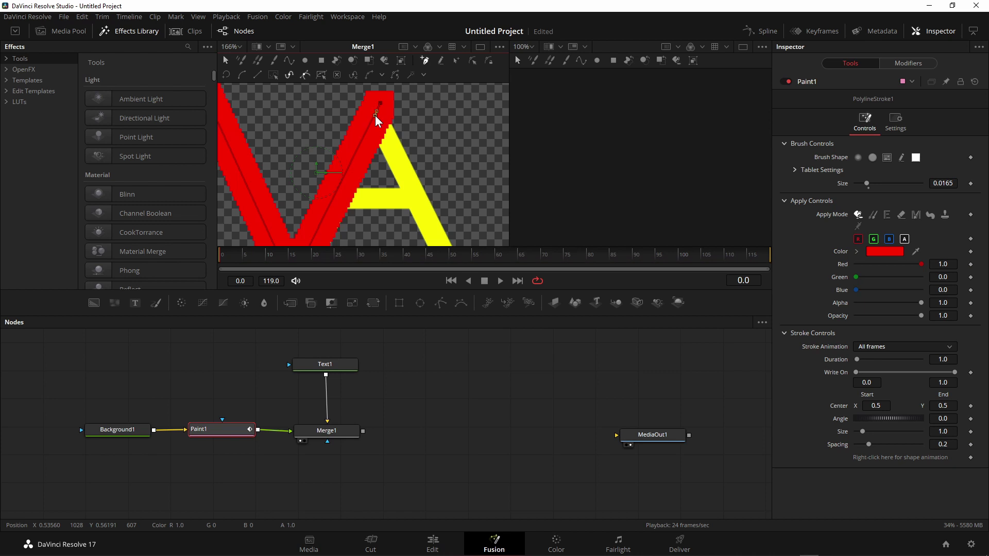
drag(415, 233, 361, 185)
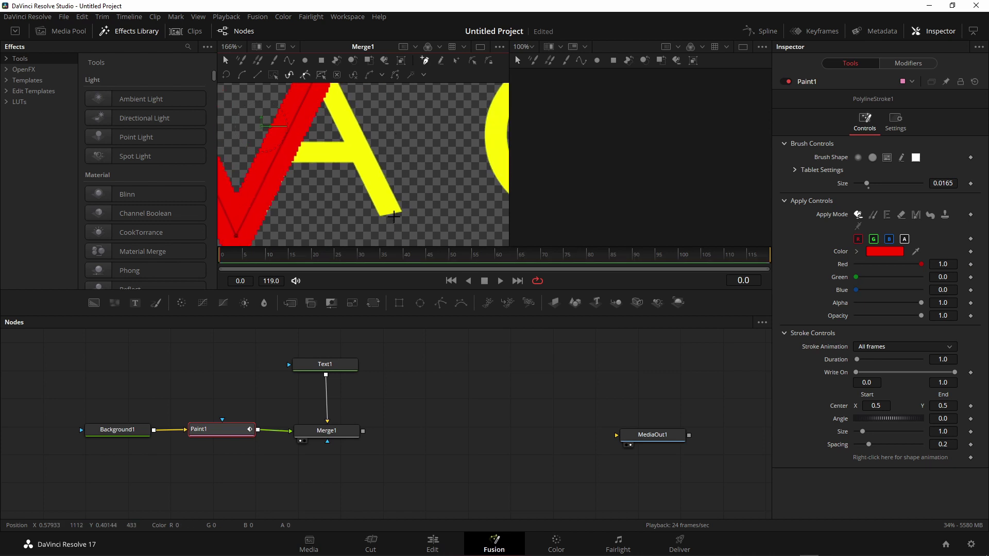
click(396, 219)
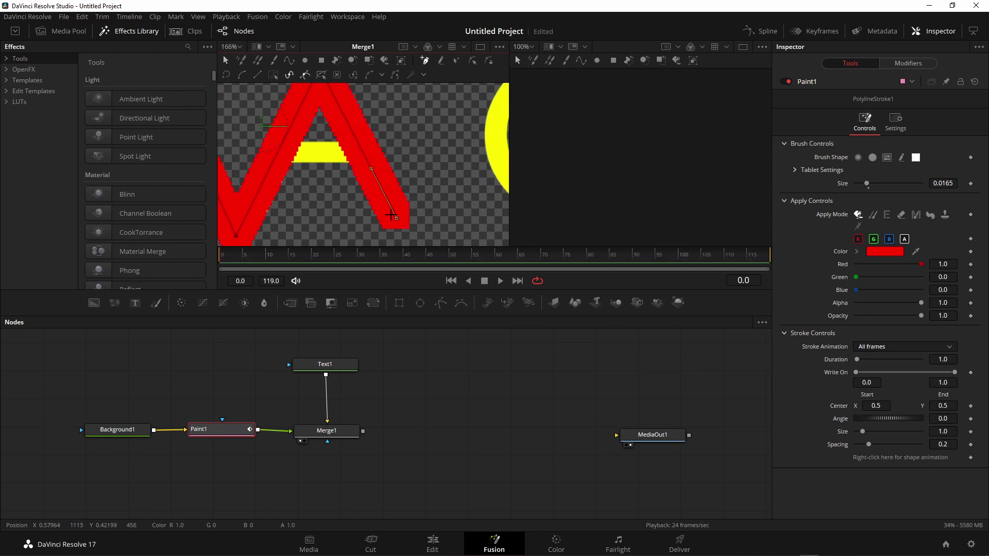
drag(397, 220, 383, 221)
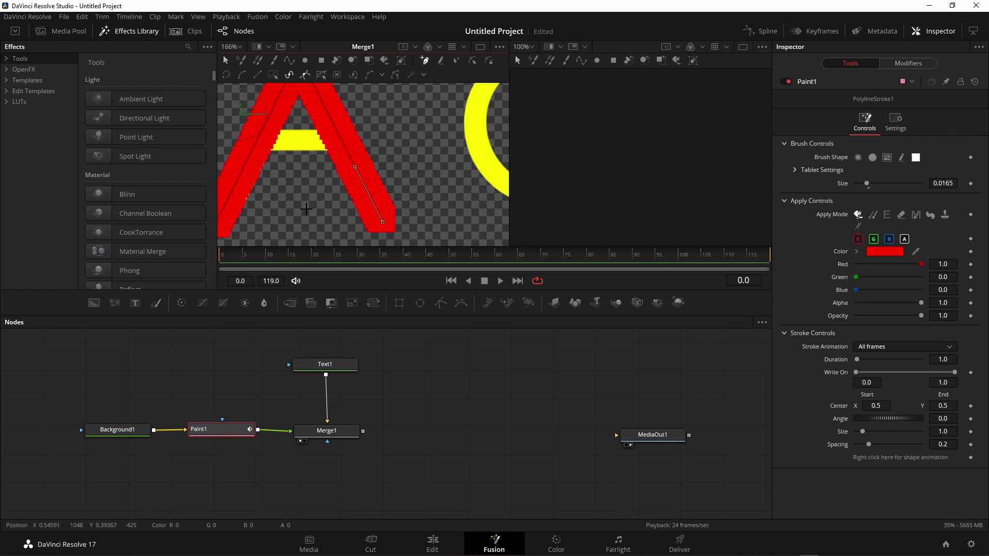
click(261, 209)
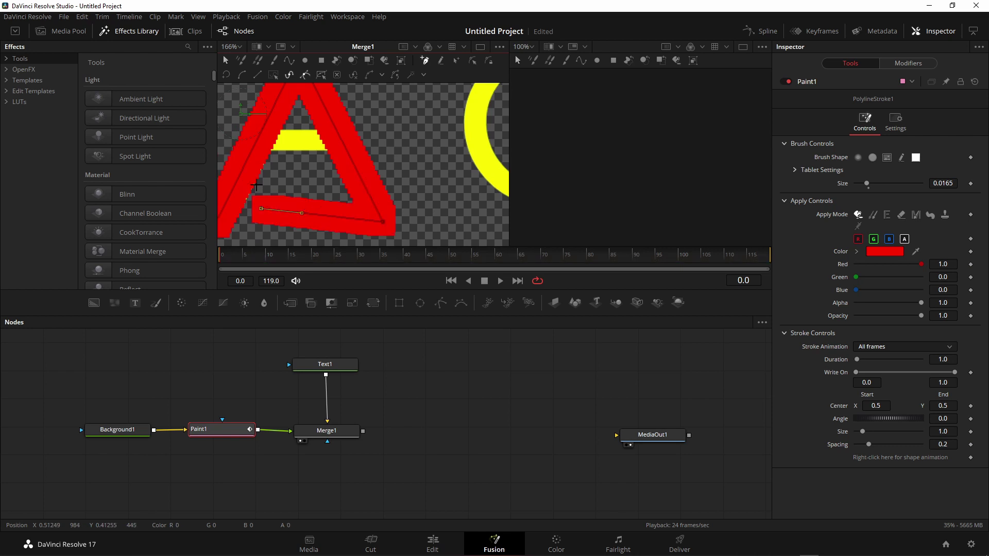
drag(228, 132, 270, 150)
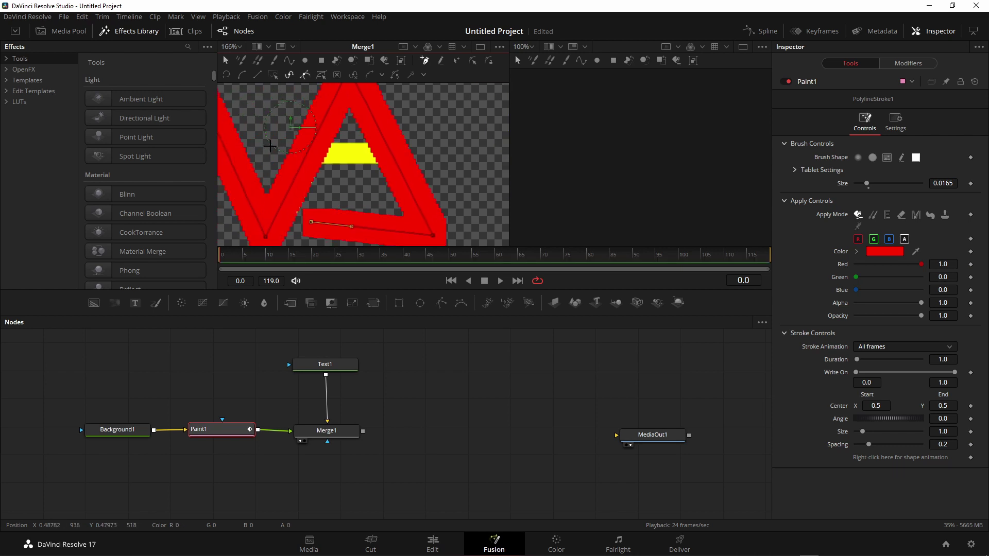
click(269, 150)
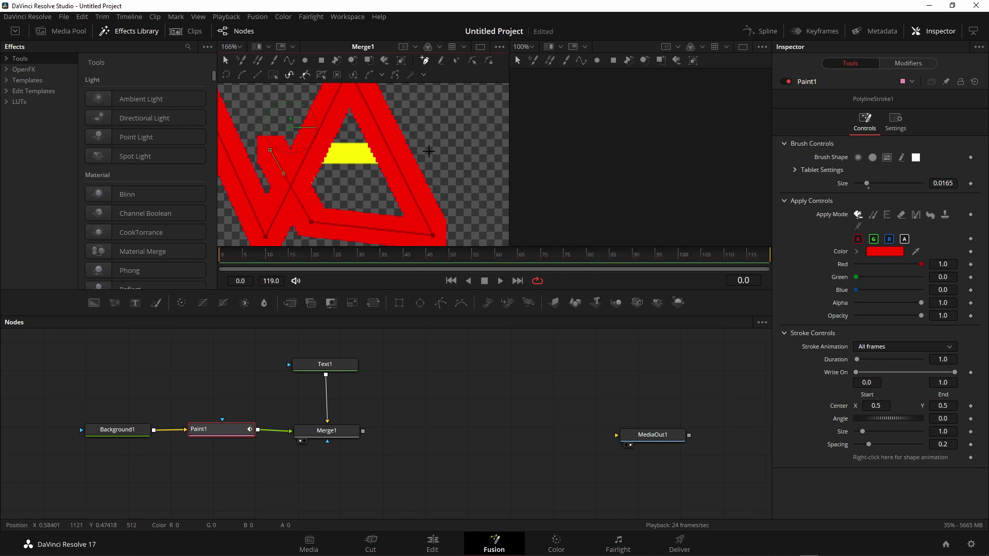
click(429, 152)
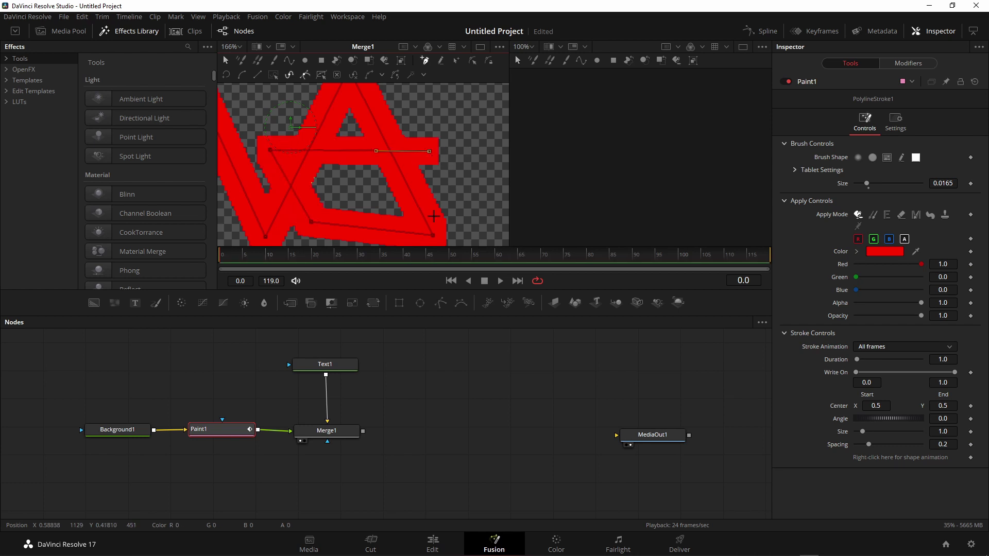
Step: Trace the C with the stroke, turning back inside to form a G shape
scroll(409, 200, down, 2)
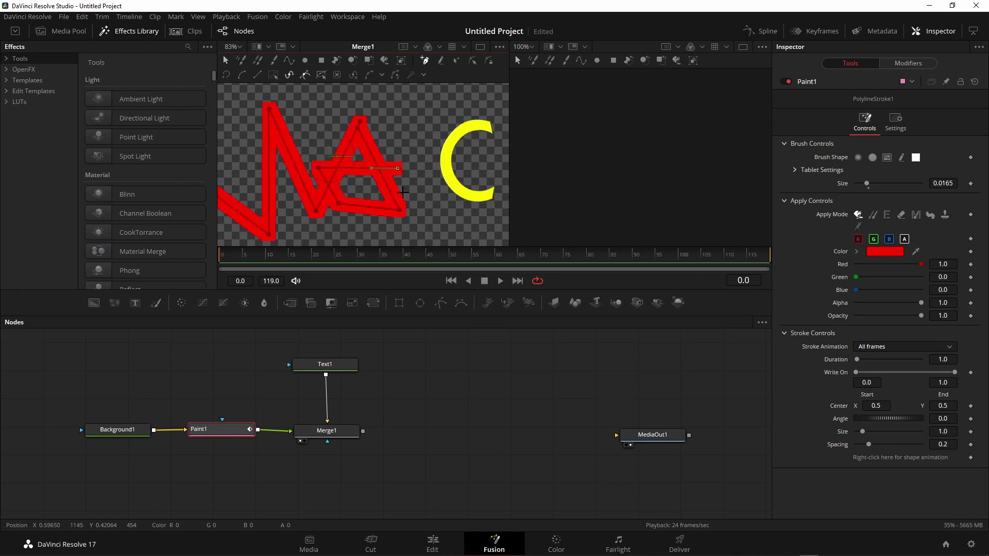
drag(409, 201, 306, 198)
click(370, 223)
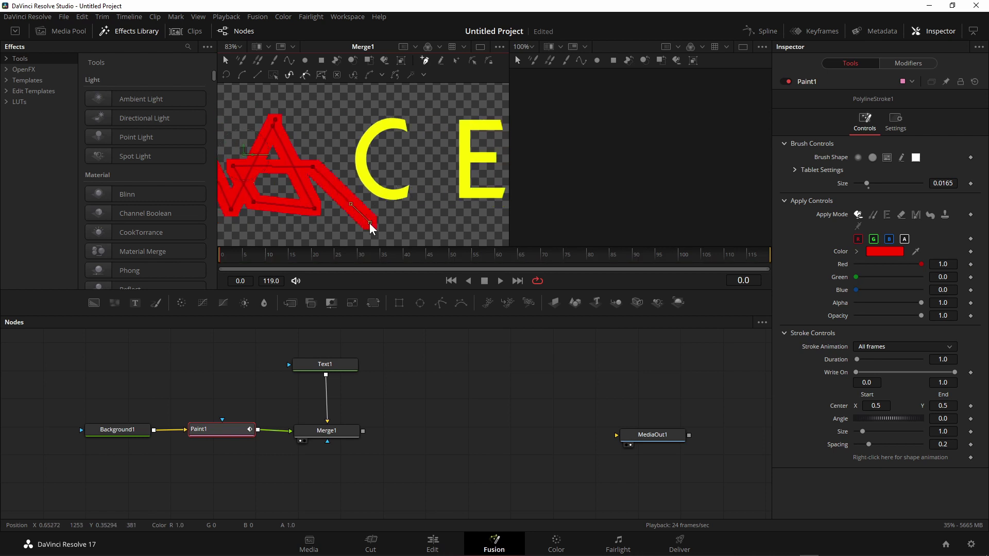
click(426, 212)
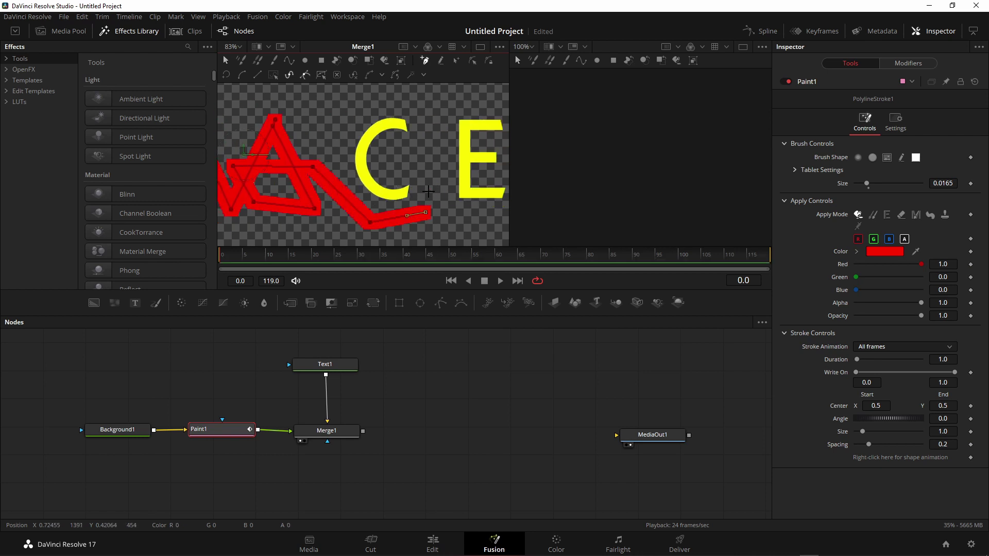
click(428, 184)
click(394, 192)
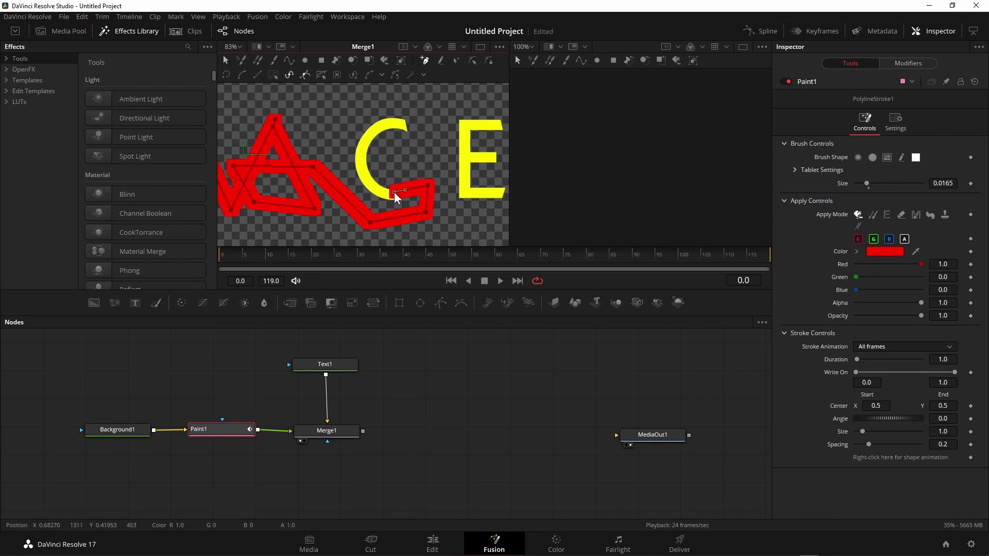
click(362, 171)
click(359, 165)
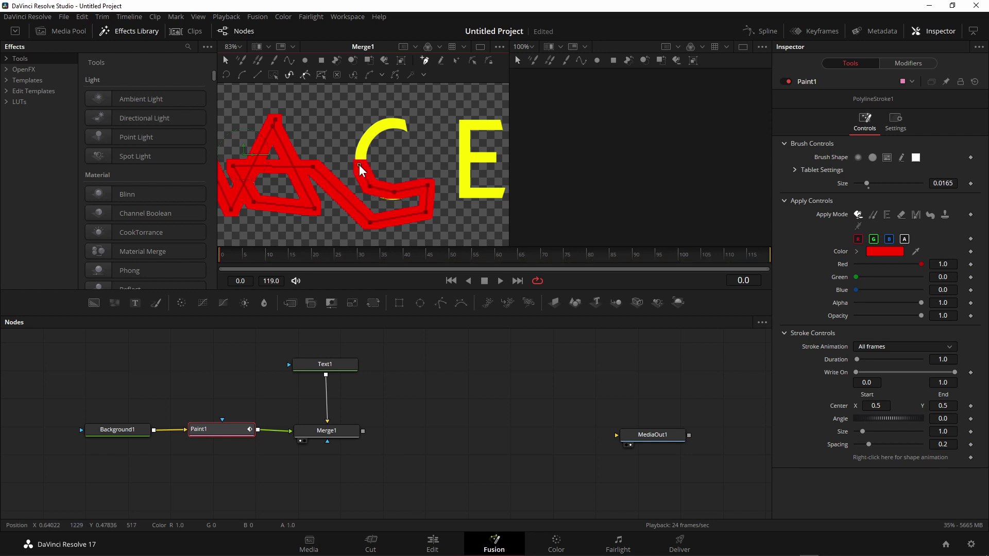
click(365, 136)
click(380, 127)
click(385, 124)
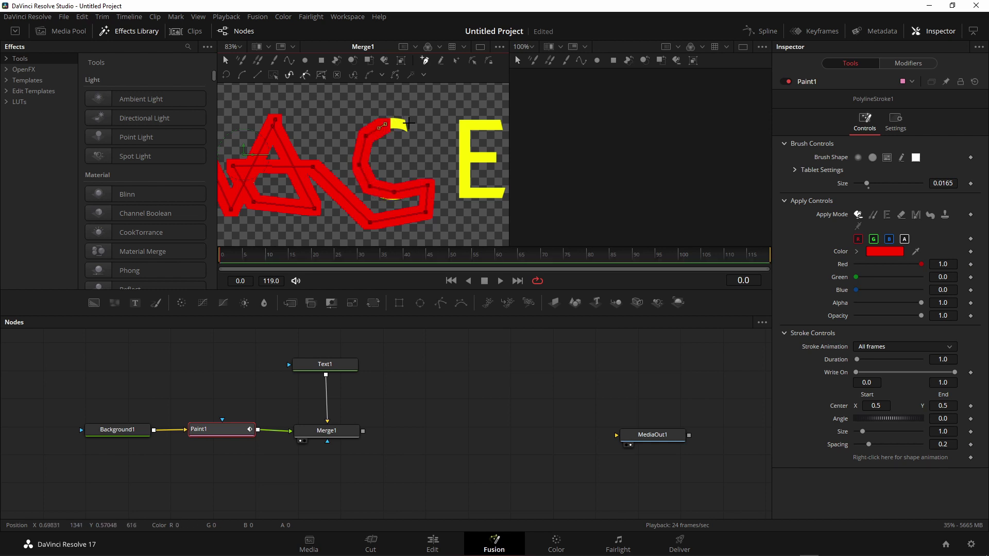
click(410, 123)
click(425, 133)
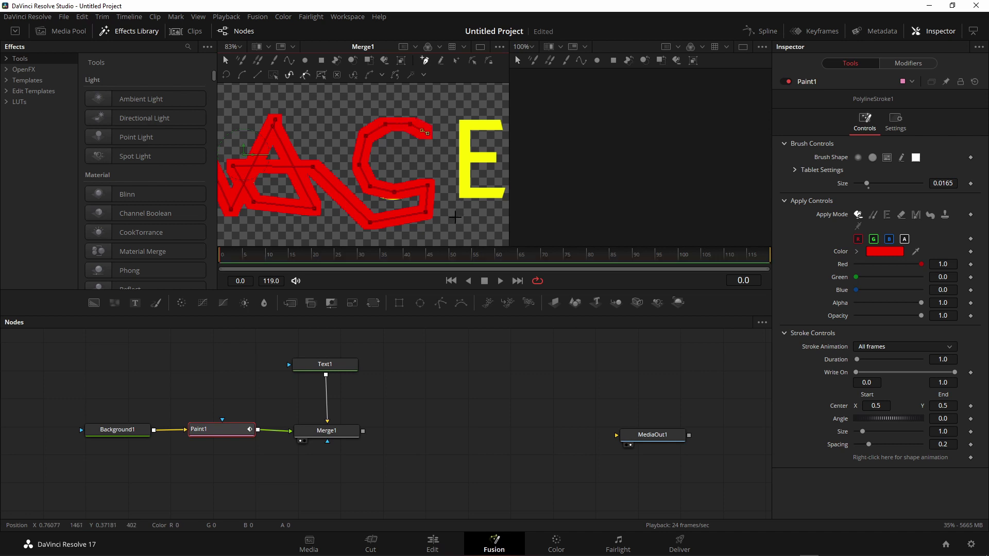
Step: Run the stroke along the bottom, then around the E's base, side, top and middle bar
drag(388, 198, 368, 196)
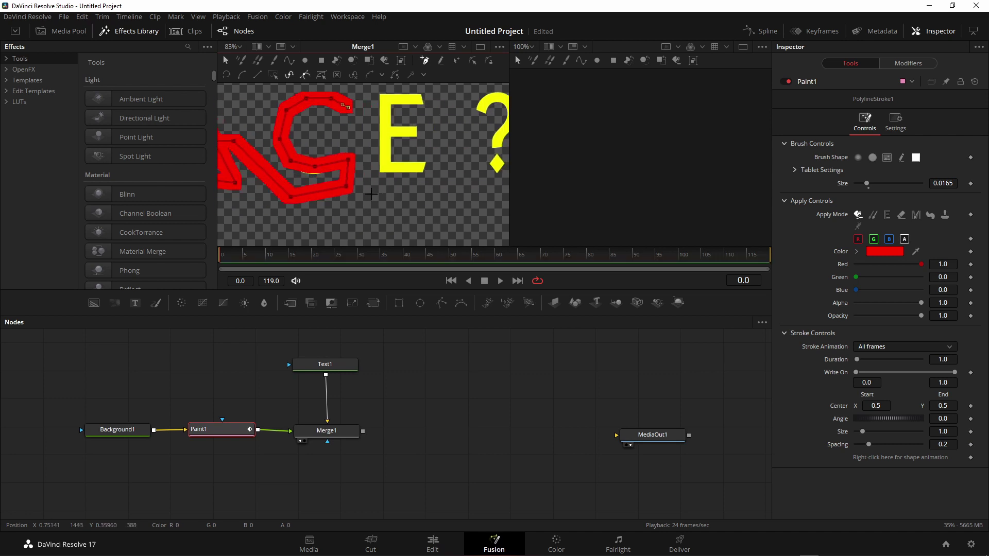
click(367, 196)
click(435, 196)
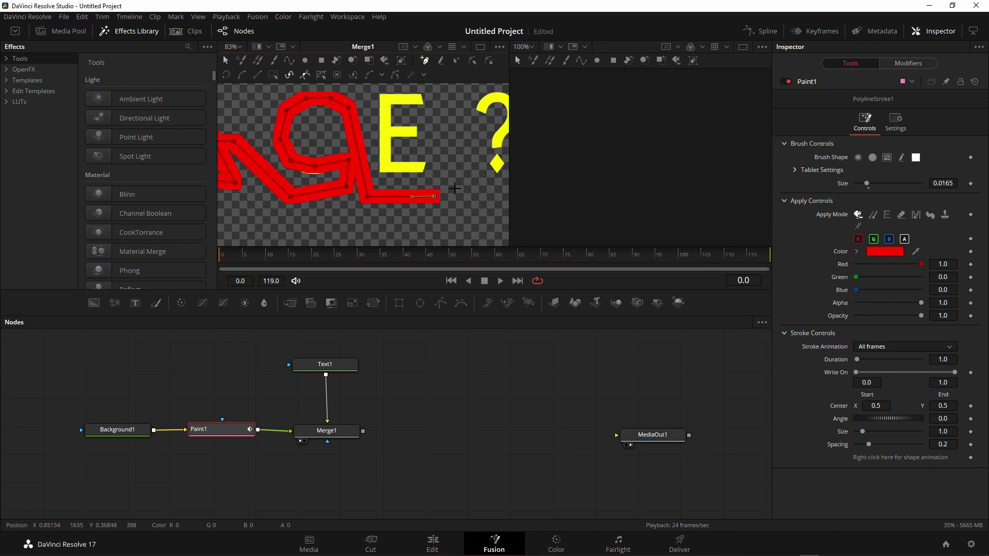
click(455, 168)
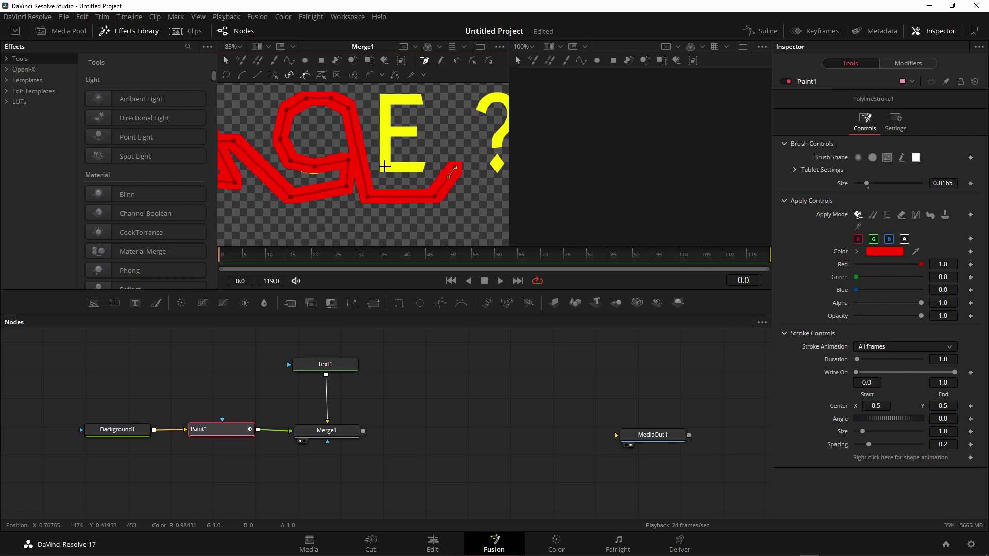
click(384, 167)
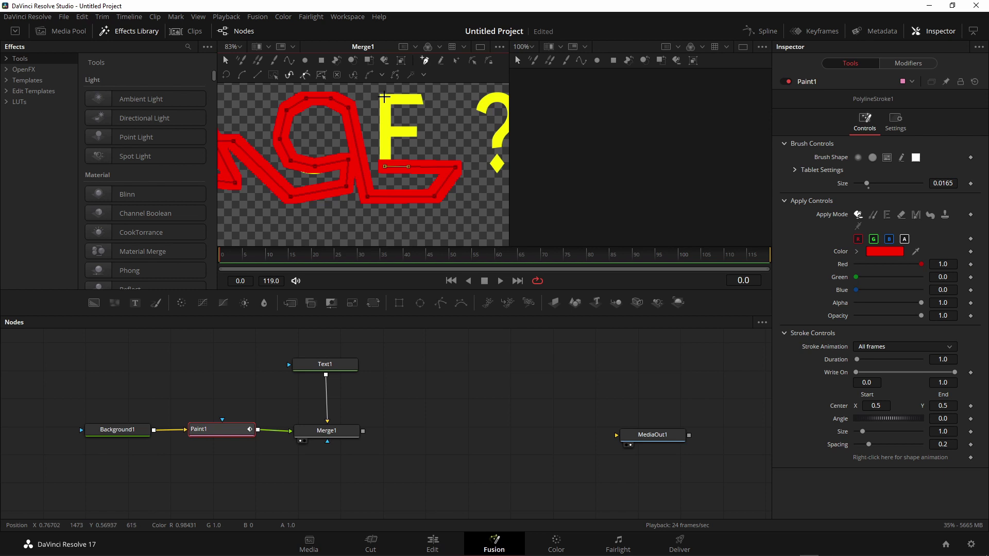
click(384, 96)
click(439, 98)
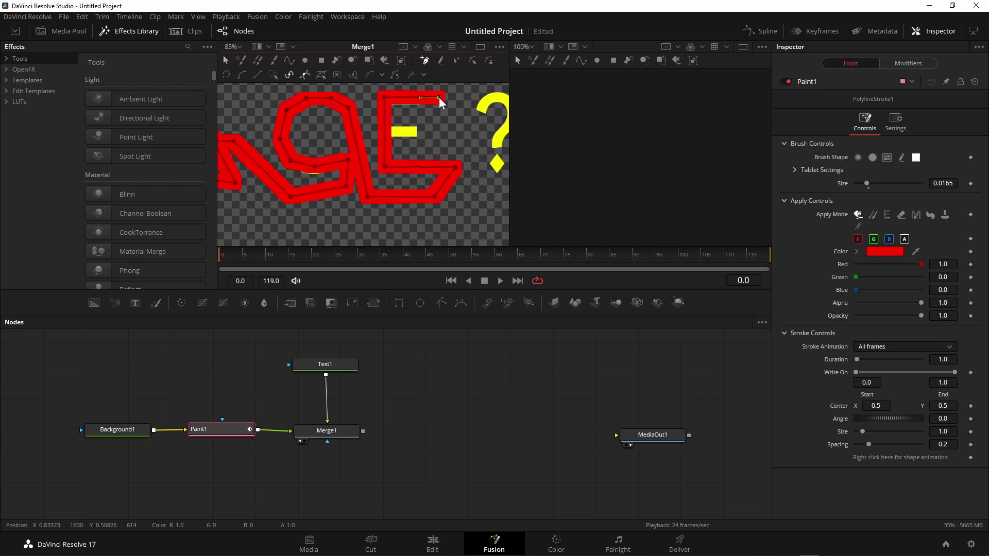
click(438, 132)
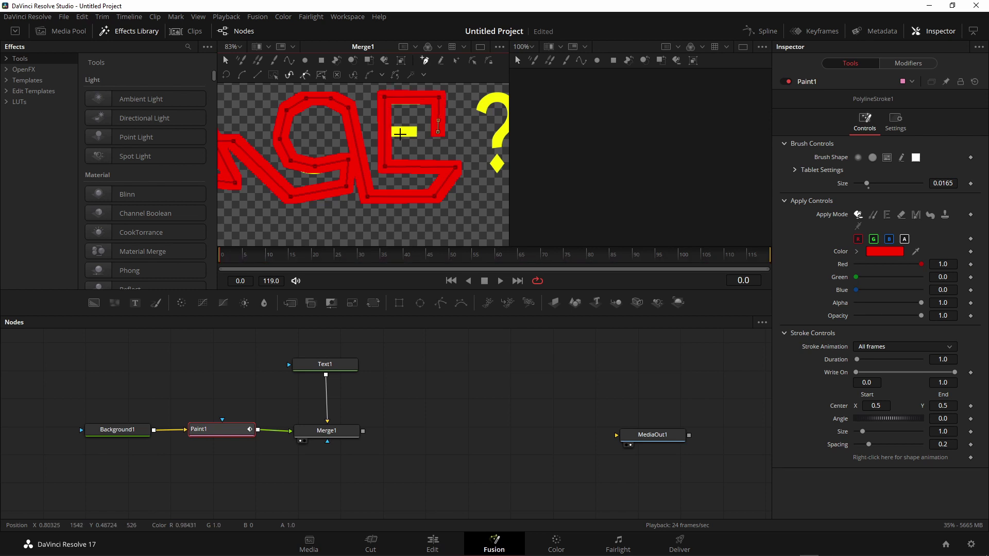
click(371, 130)
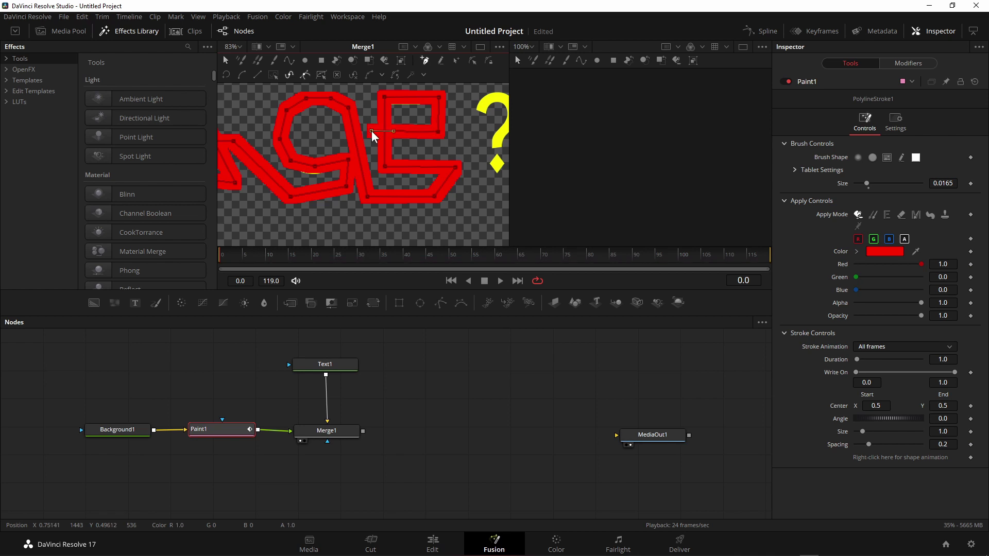
click(434, 222)
Step: Zigzag the stroke up over the question mark's base, curve and hook, then end the polyline
scroll(471, 225, right, 3)
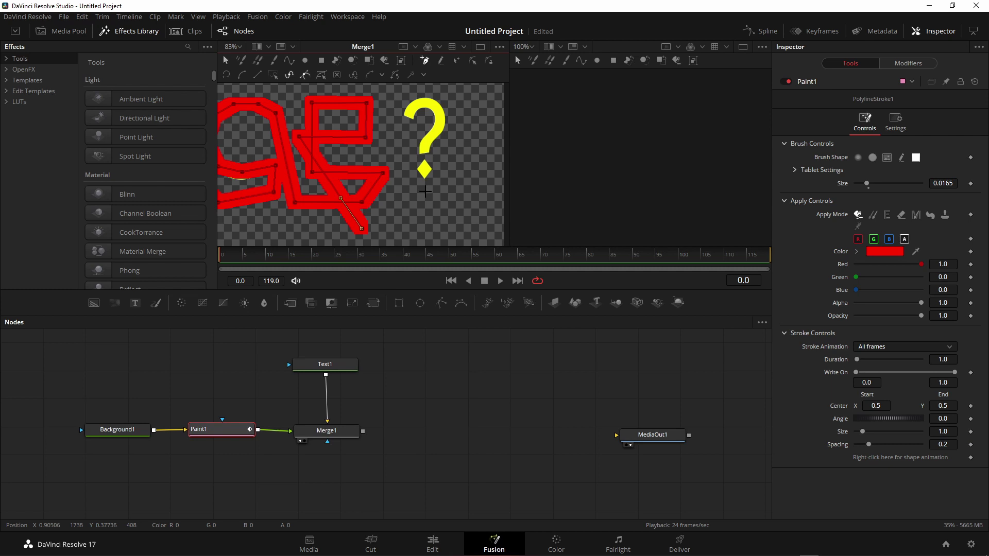
click(425, 192)
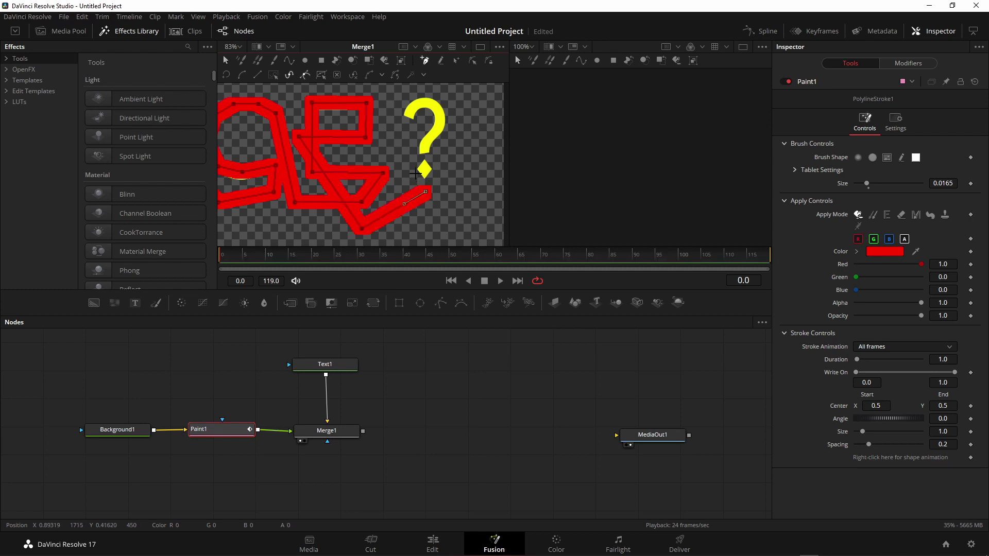
click(416, 174)
click(430, 163)
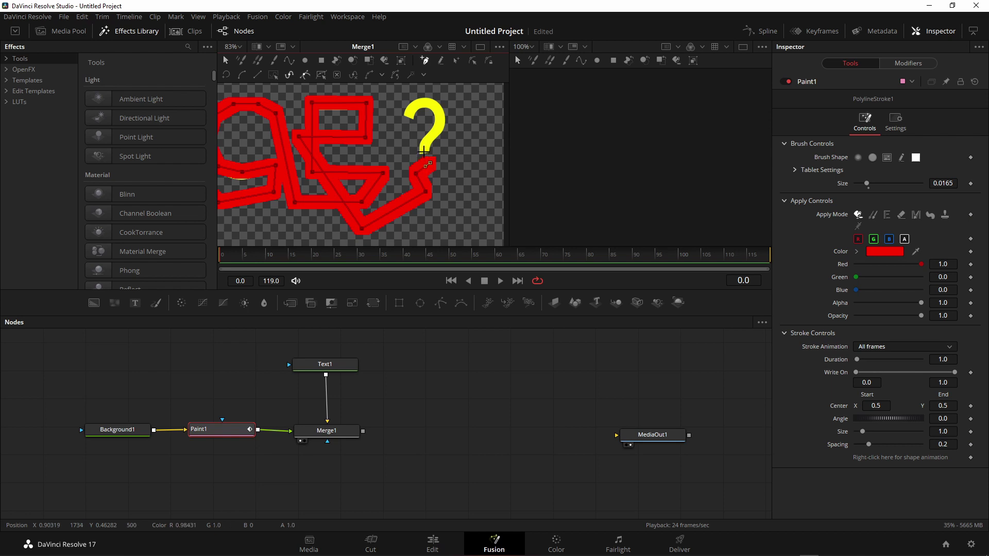
click(423, 153)
click(432, 134)
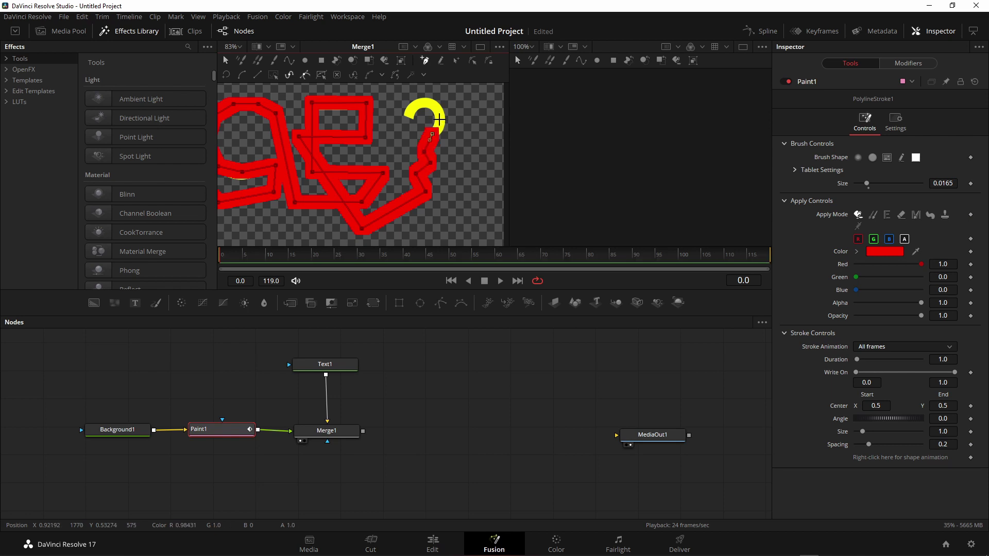
click(441, 123)
click(437, 110)
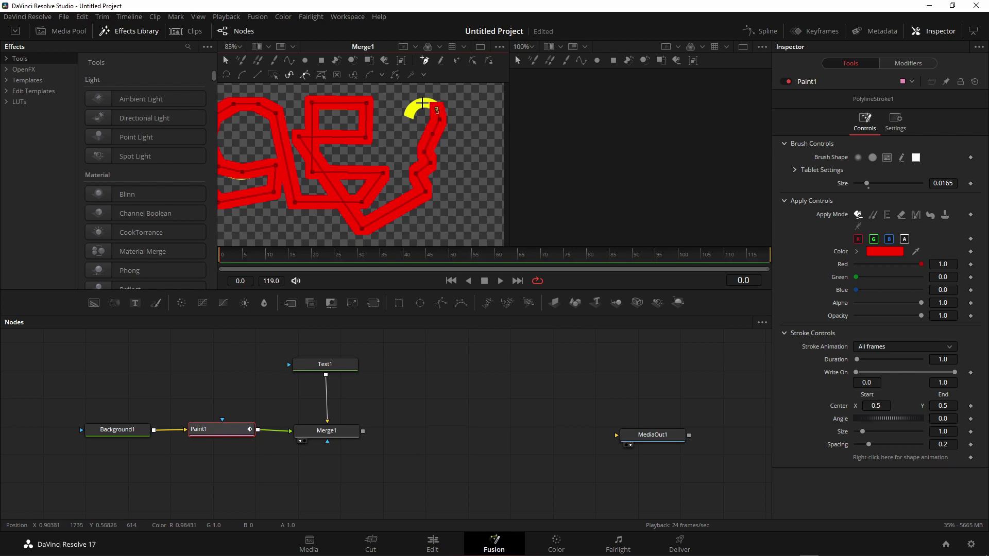
click(426, 100)
click(412, 111)
click(408, 124)
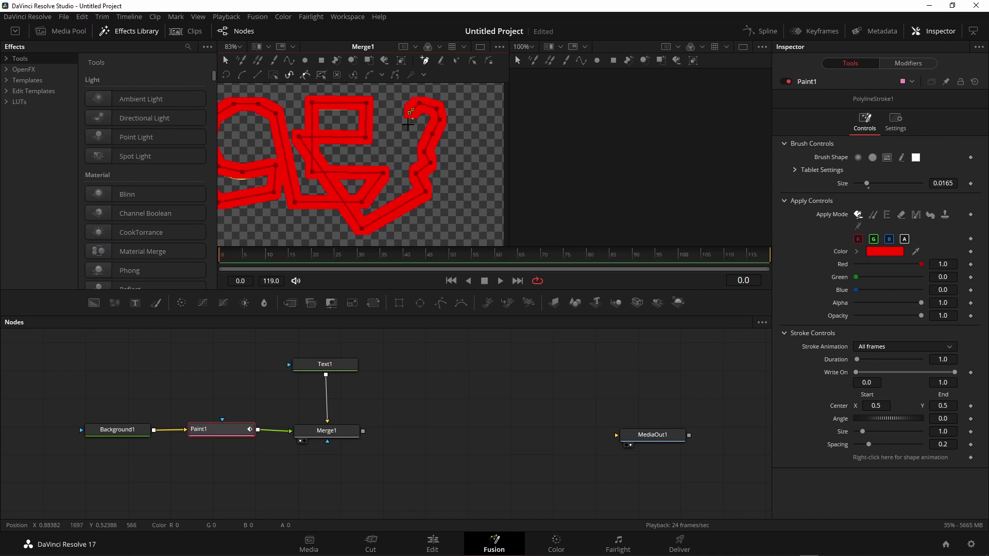
click(225, 60)
scroll(429, 212, up, 2)
Step: Box-select the 9-shaped loop's points and smooth their corners
drag(301, 118, 386, 193)
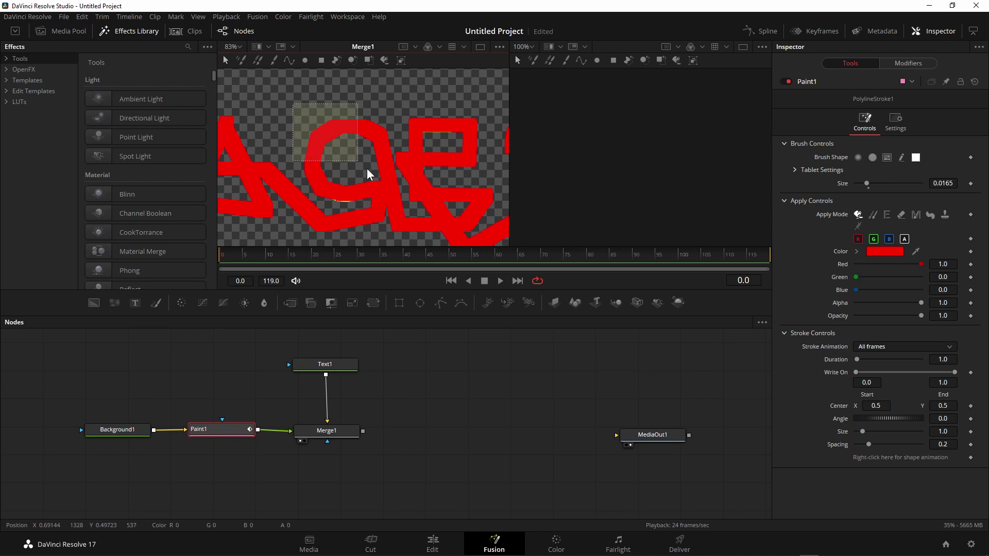
click(456, 61)
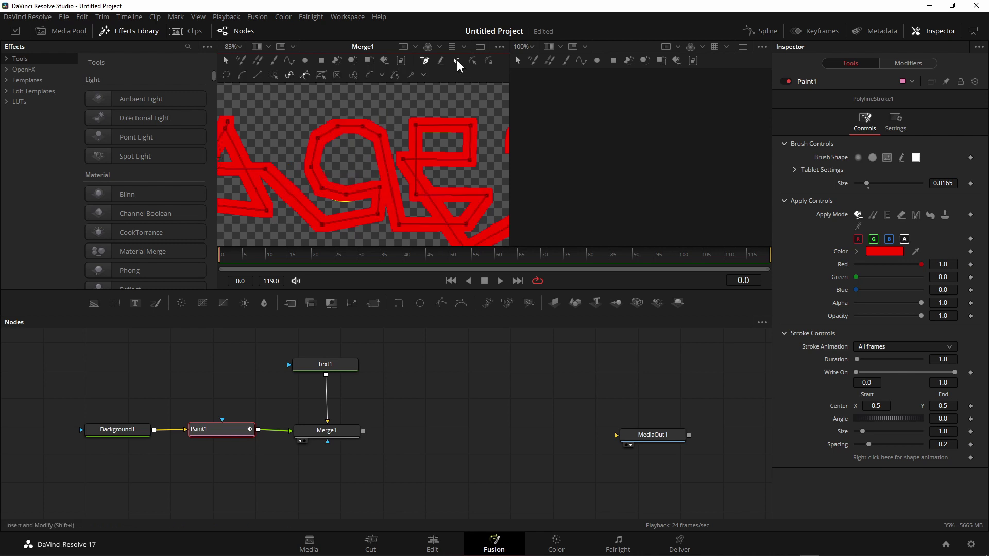
mouse_move(302, 116)
mouse_down()
mouse_move(372, 201)
mouse_move(387, 204)
mouse_up()
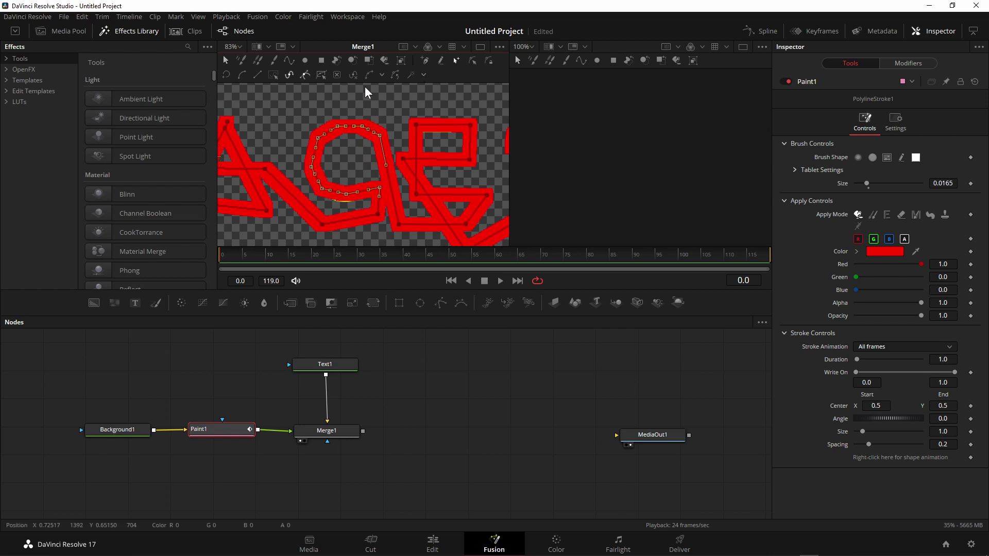
click(243, 75)
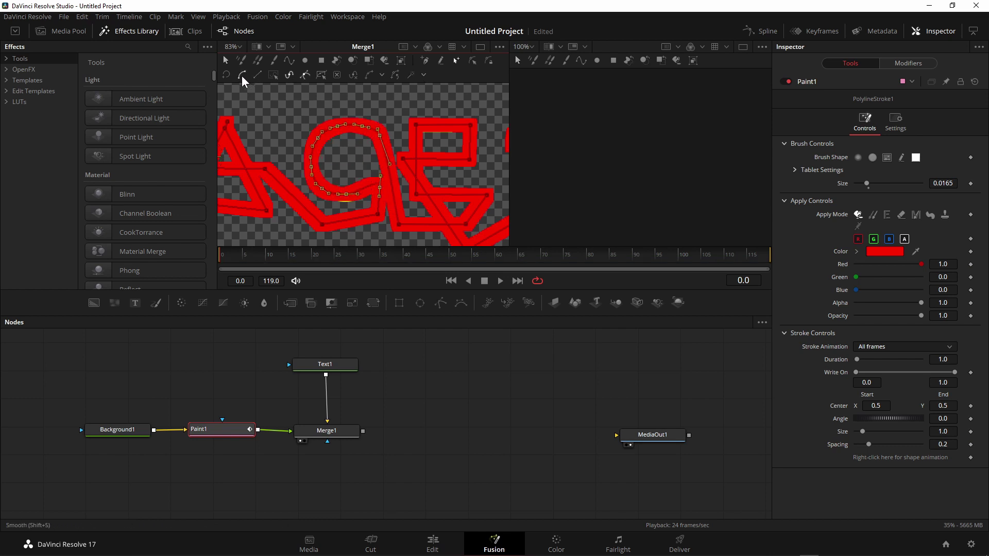
Step: Nudge the loop up slightly and move its bottom point down to refine the curve
drag(347, 194, 348, 191)
click(345, 193)
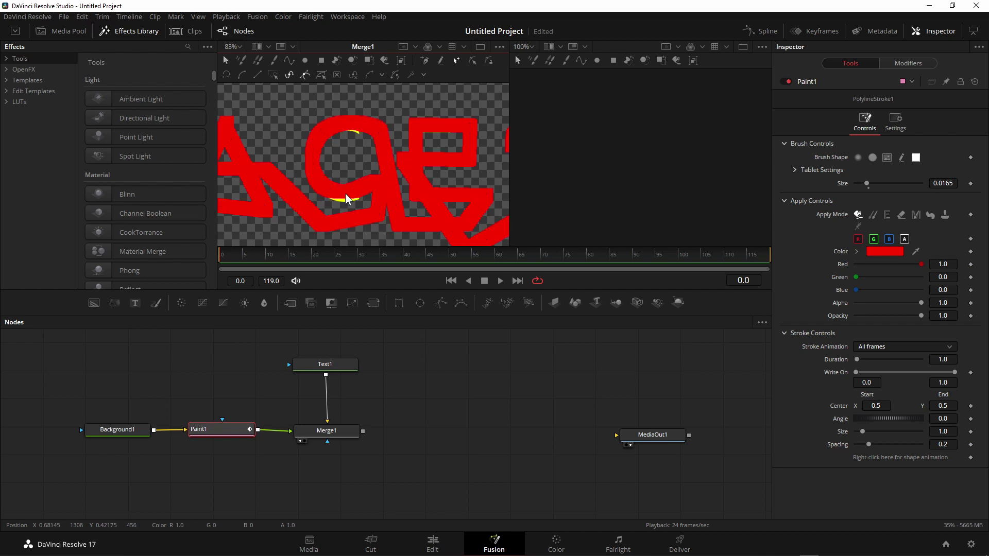
click(348, 192)
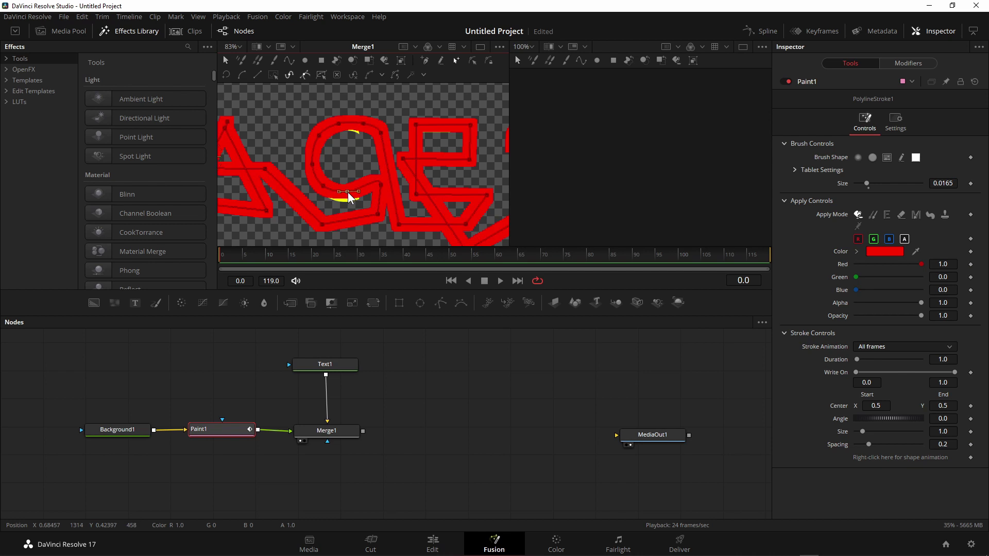
drag(348, 193, 349, 196)
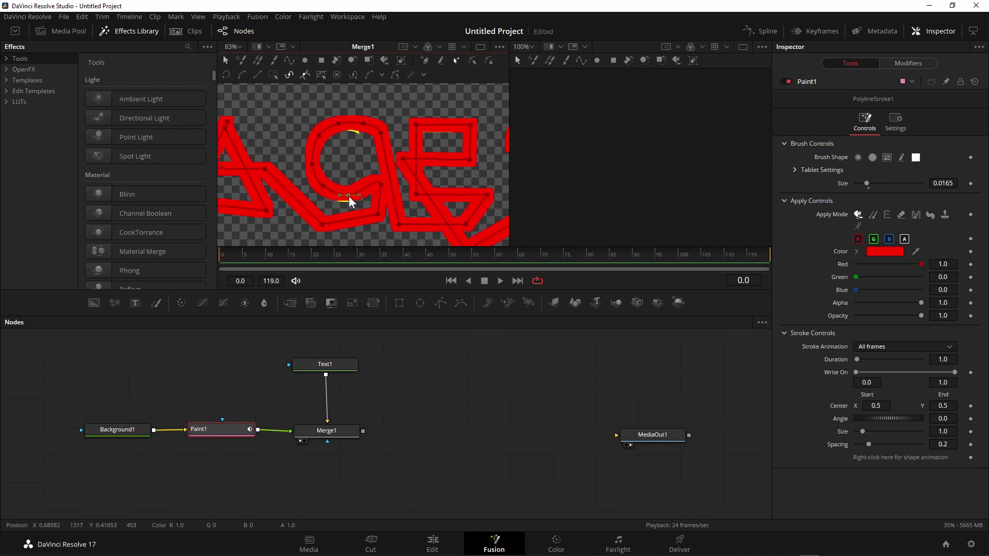
click(364, 130)
scroll(371, 196, down, 2)
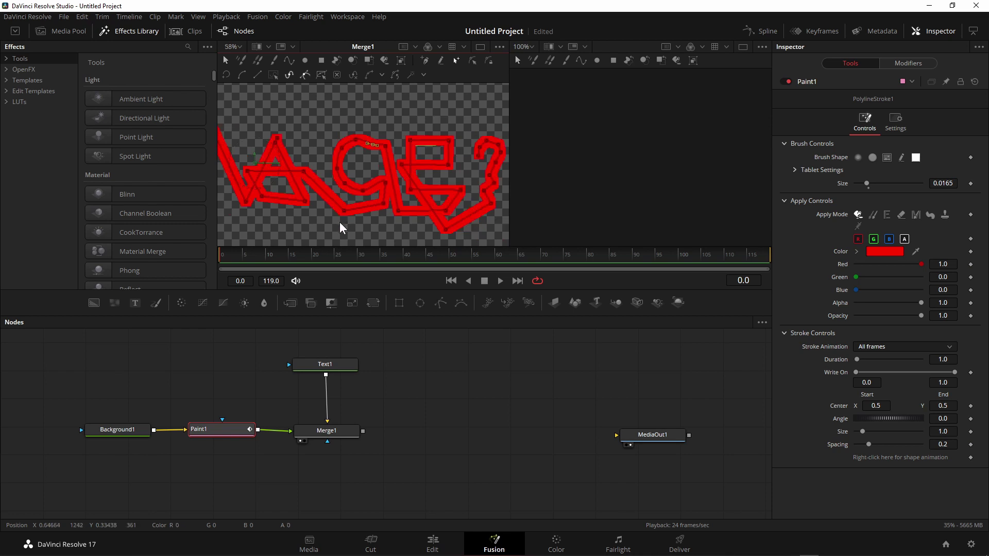
drag(339, 221, 357, 219)
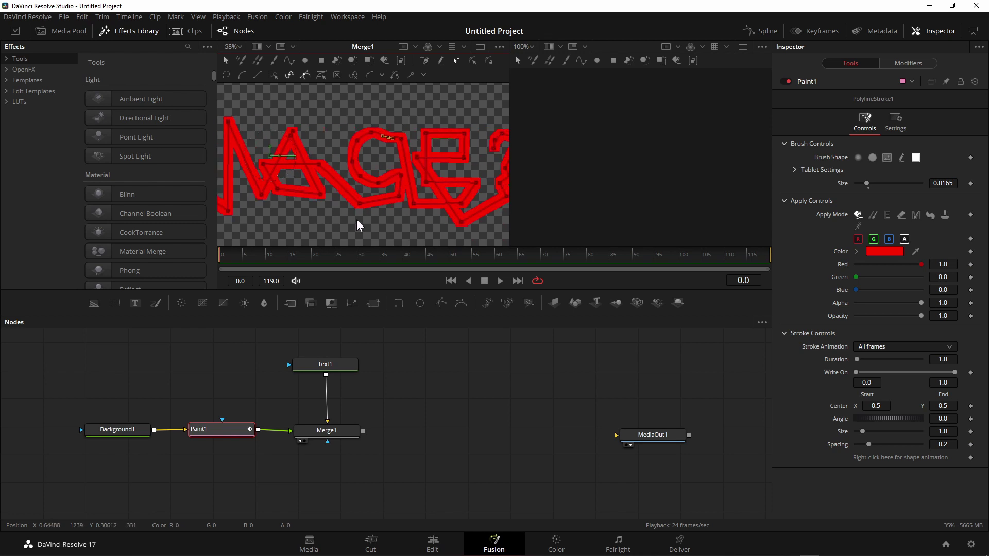
drag(356, 220, 326, 193)
scroll(317, 169, up, 2)
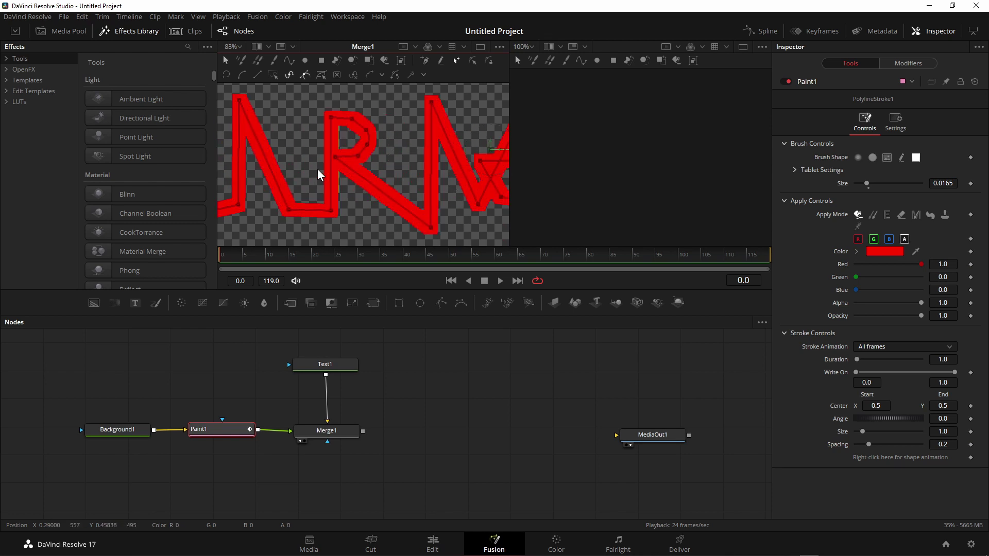
scroll(317, 169, up, 2)
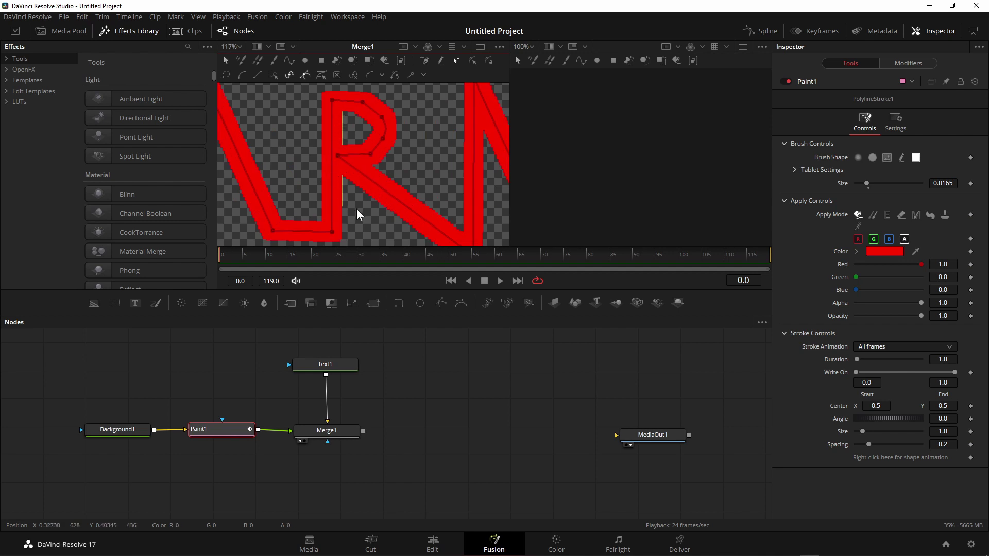
drag(356, 209, 404, 198)
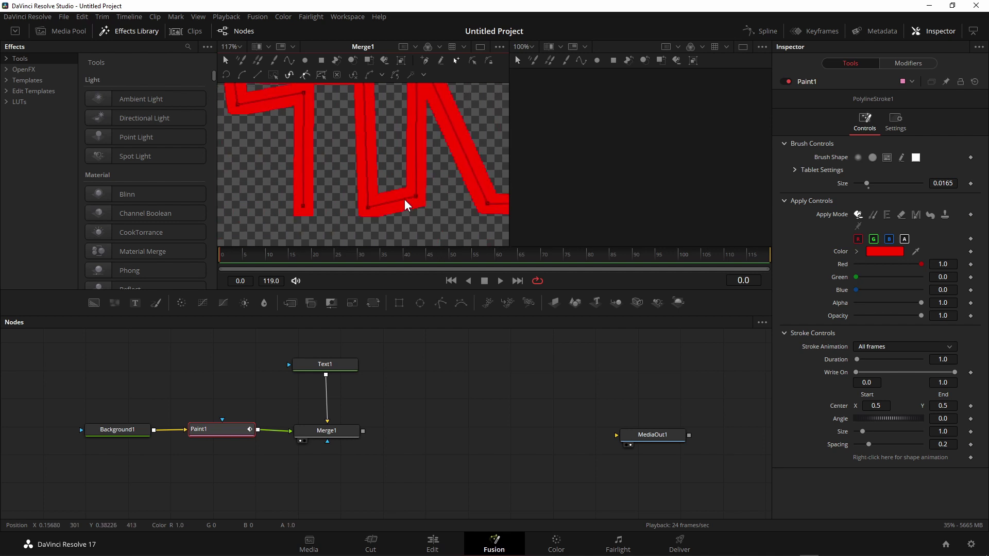
scroll(348, 174, down, 2)
scroll(386, 197, down, 2)
scroll(414, 202, down, 2)
drag(415, 202, 300, 188)
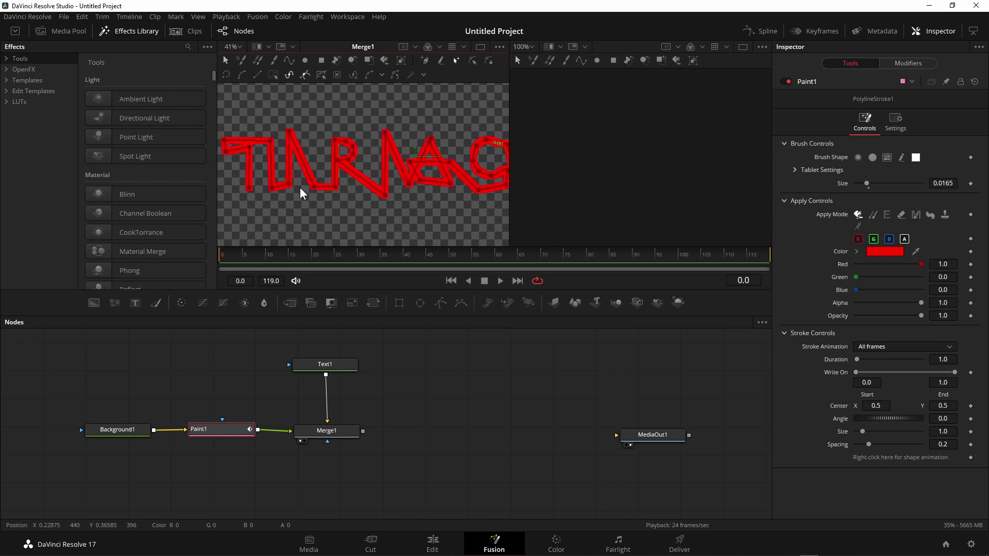
scroll(356, 187, down, 2)
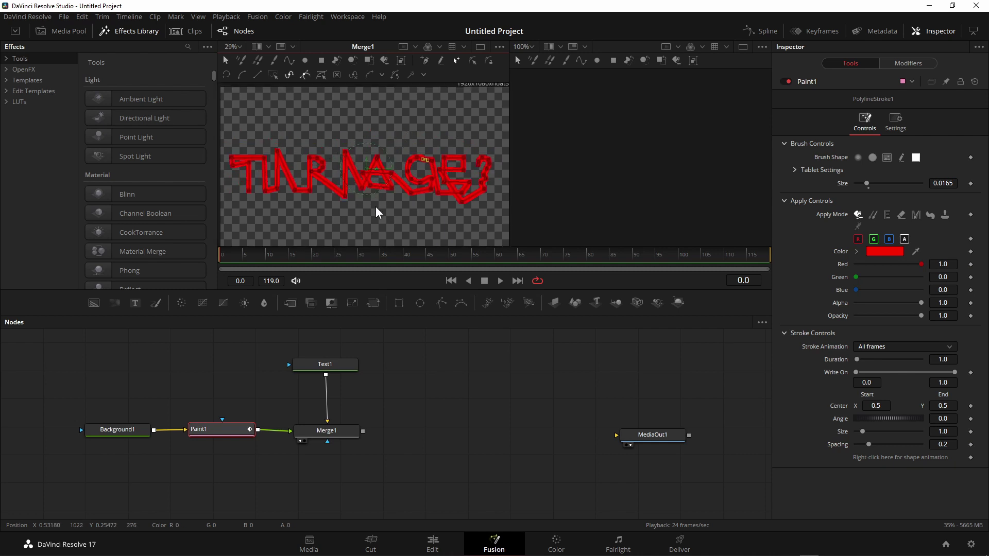
drag(376, 207, 379, 204)
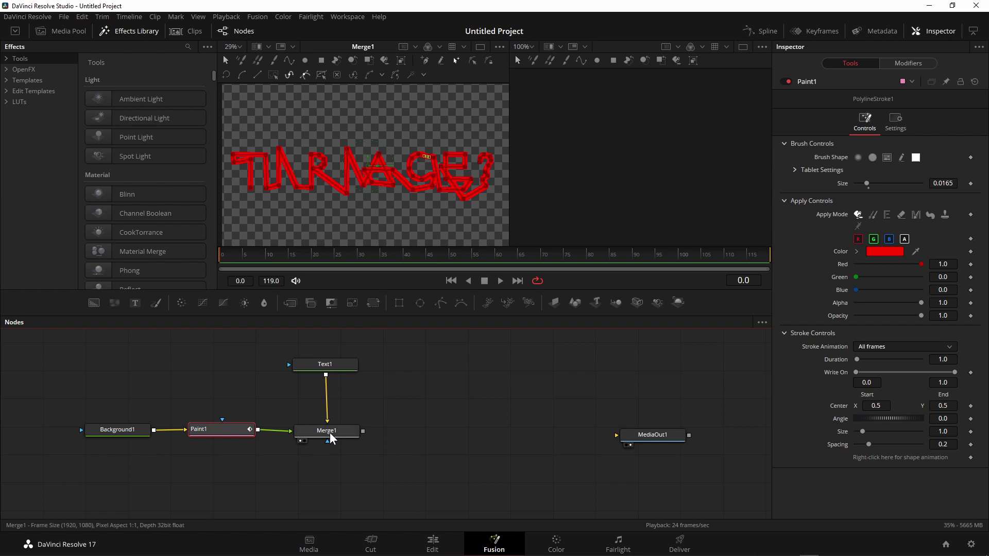
Step: View Merge1 in the second viewer and set its operator to In
drag(330, 433, 677, 99)
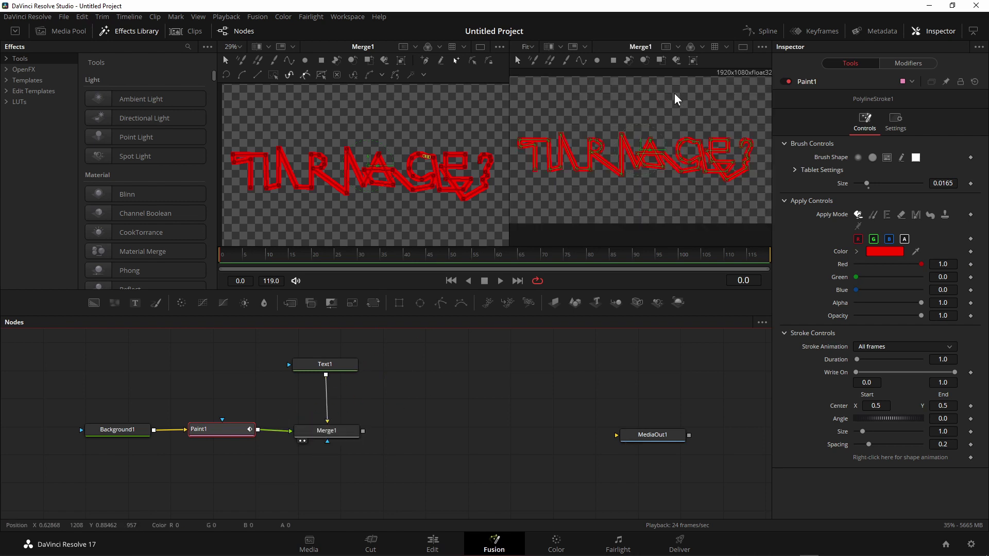
click(332, 433)
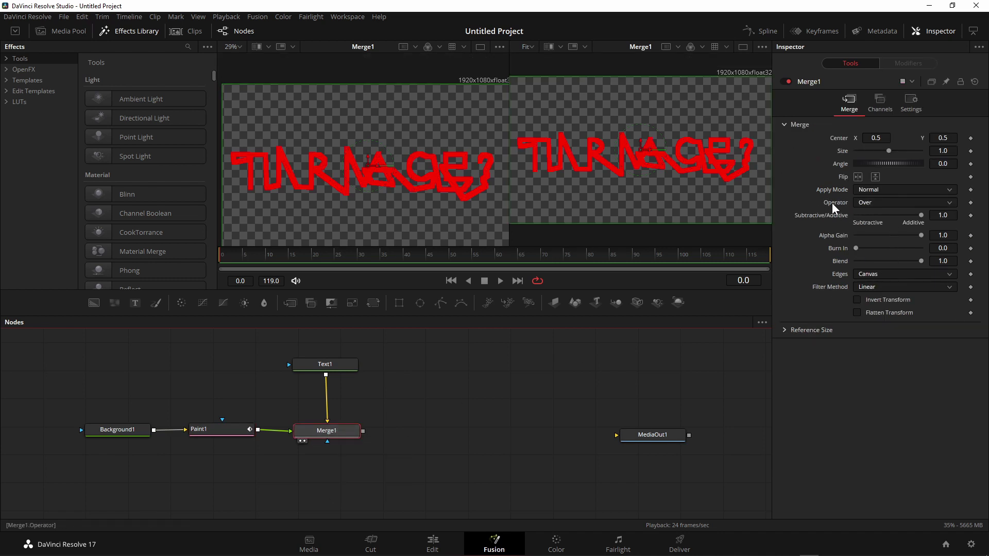
click(887, 204)
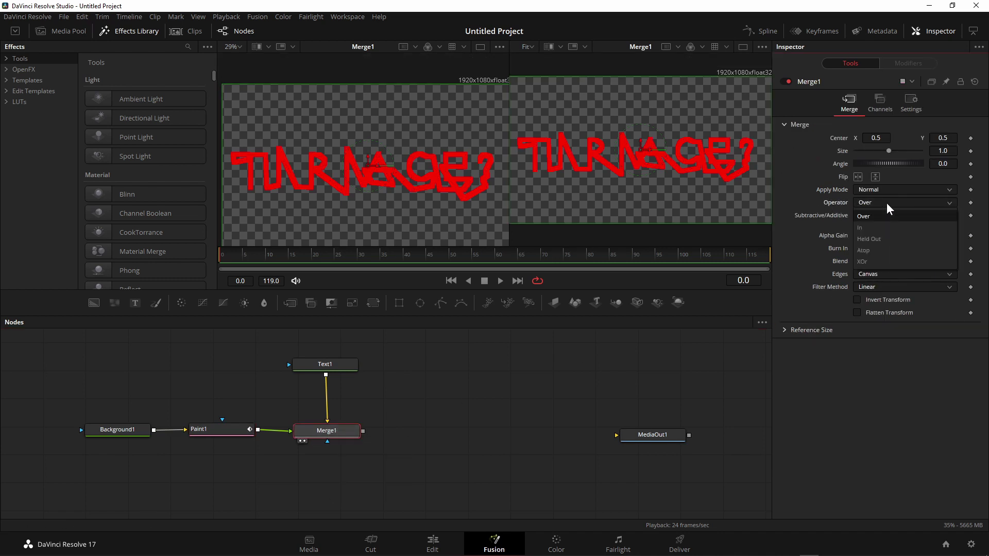
click(869, 229)
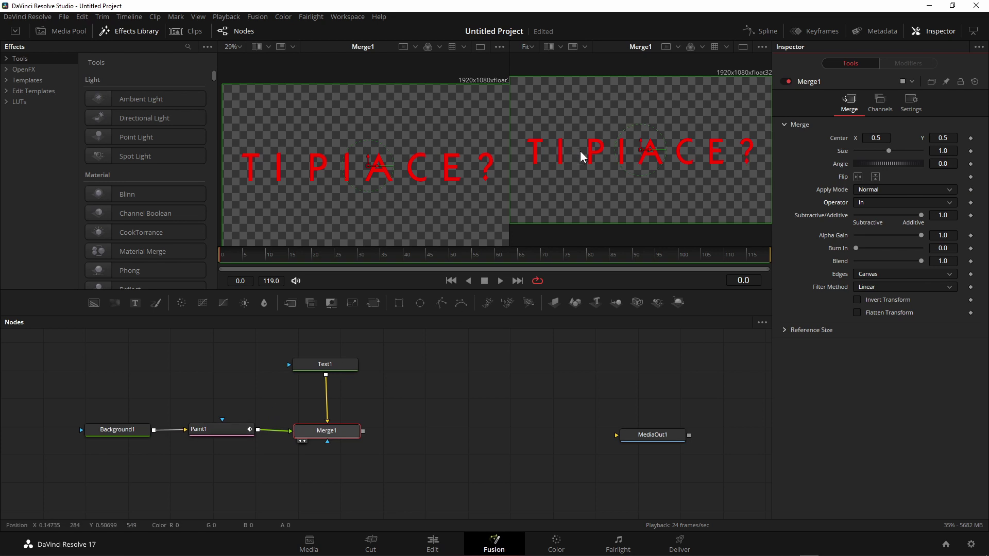
click(211, 431)
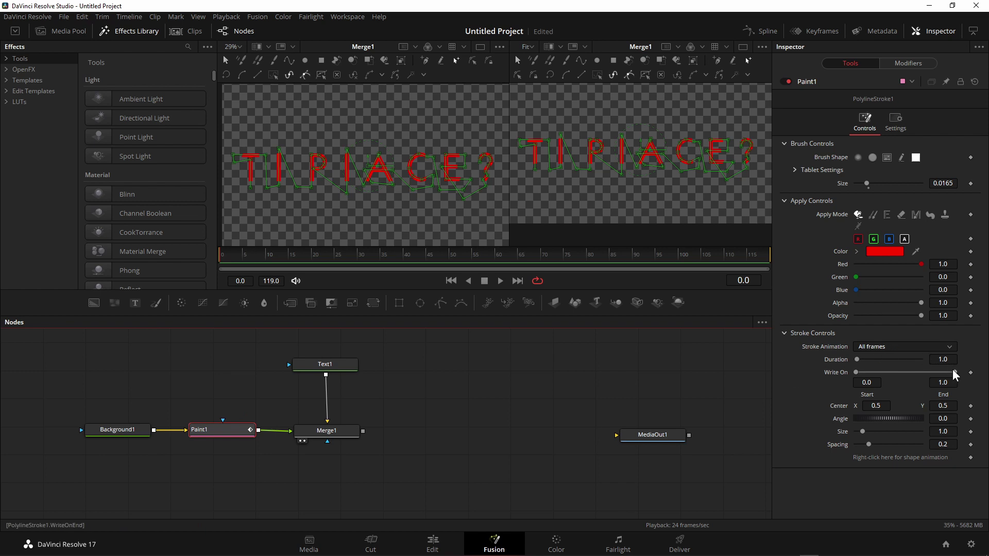
Step: Pull the stroke's Write On end back to 0.428 and pick yellow in the Color dialog
mouse_move(956, 372)
mouse_down()
mouse_move(869, 363)
mouse_move(900, 361)
mouse_up()
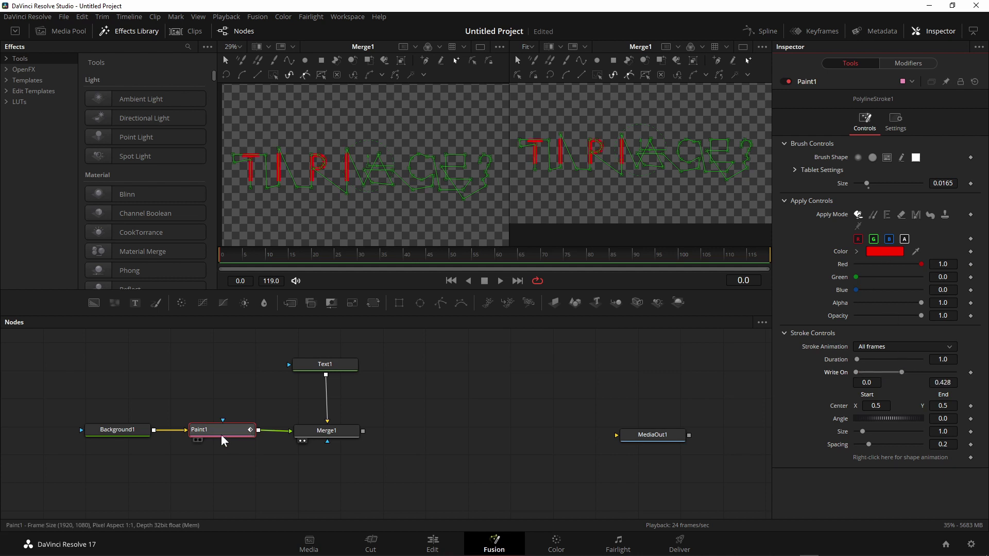
click(892, 251)
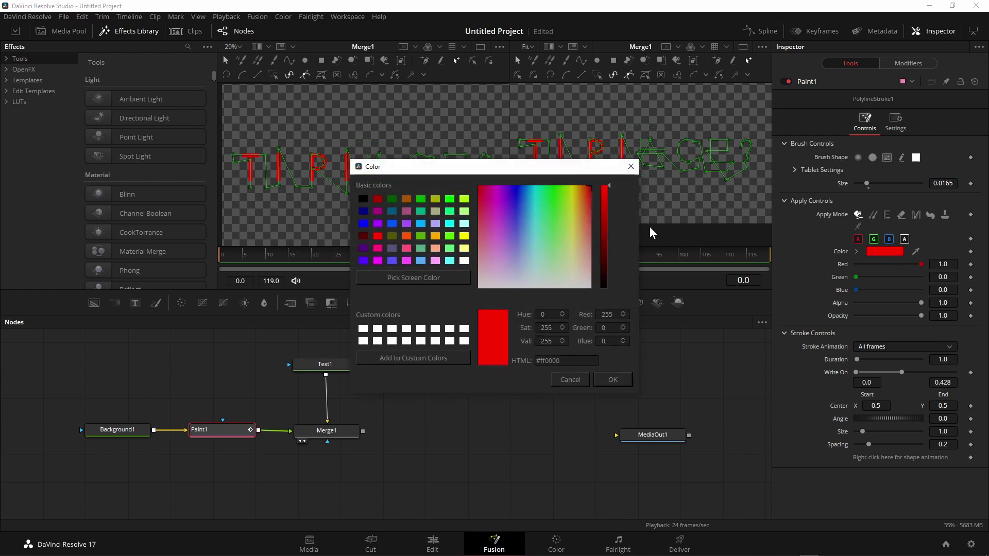
click(571, 187)
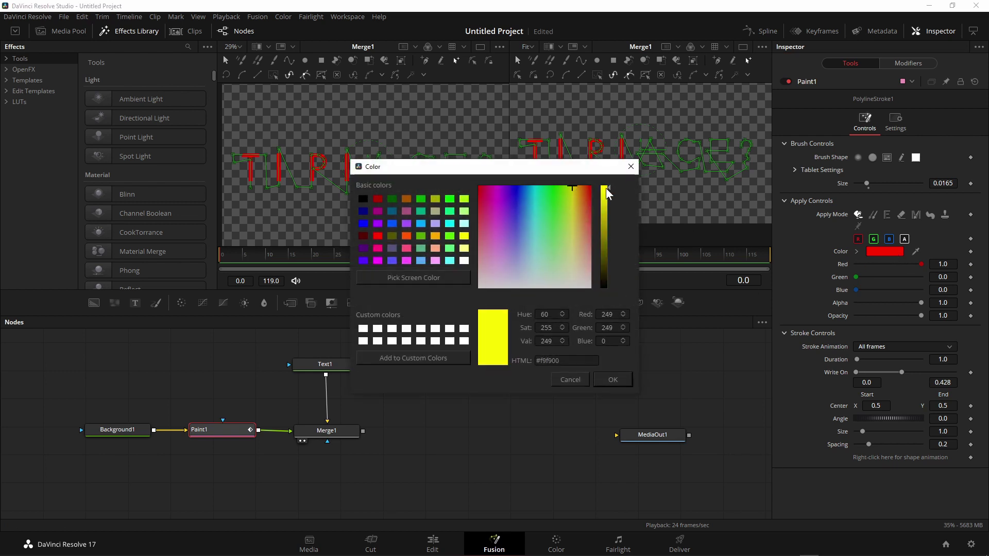
Step: Confirm the stroke colour as yellow (#fff700) and set Write On end to 0.0
click(573, 186)
click(572, 187)
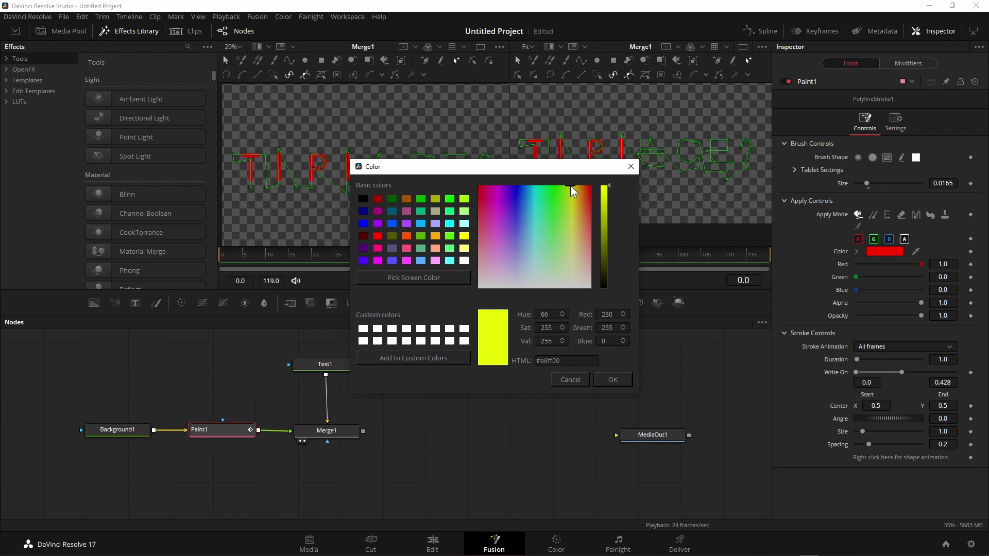
click(613, 380)
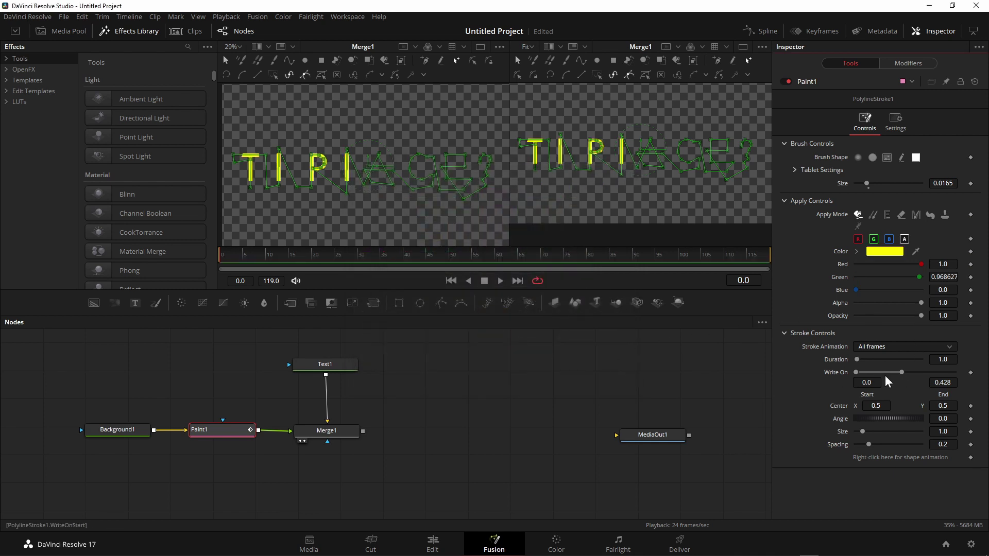
drag(901, 372, 856, 372)
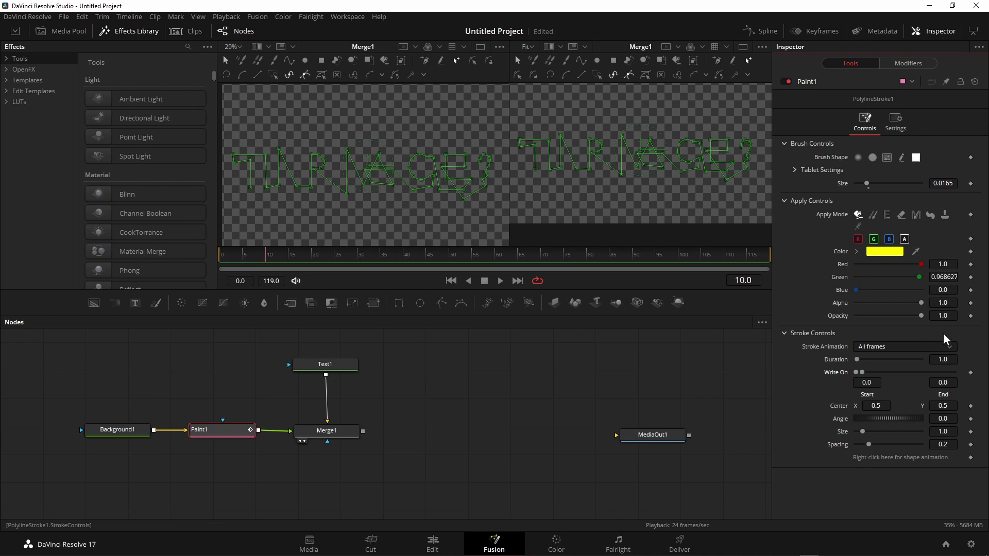
Step: Keyframe Write On: end 0 at frame 10, end 1 at 30, hold at 80, start 1 at 100
click(971, 373)
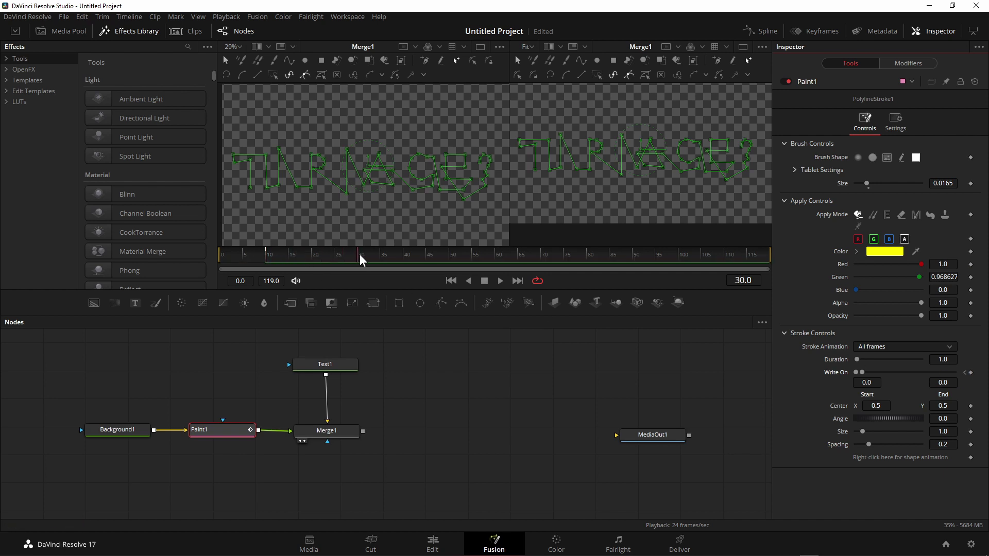
drag(861, 372, 955, 373)
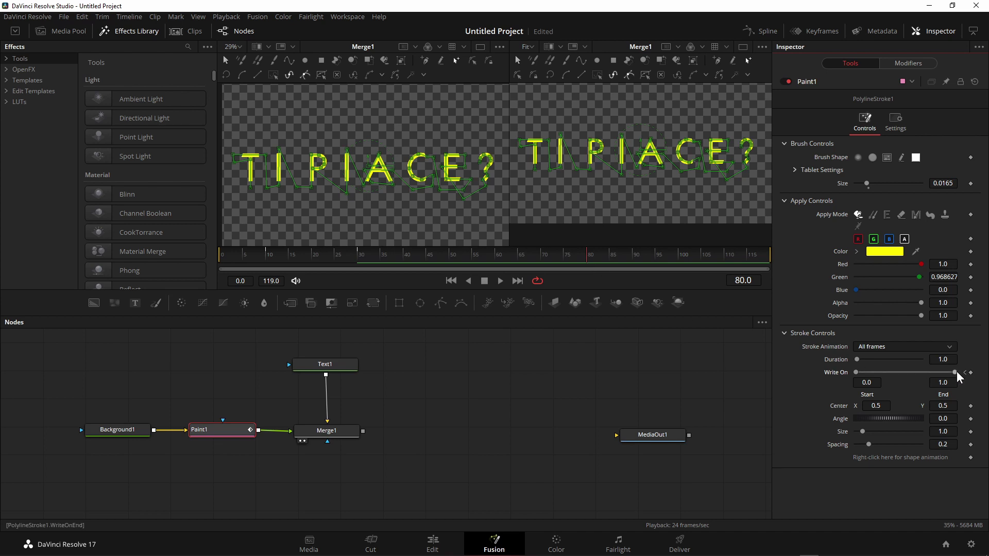
drag(957, 375, 960, 375)
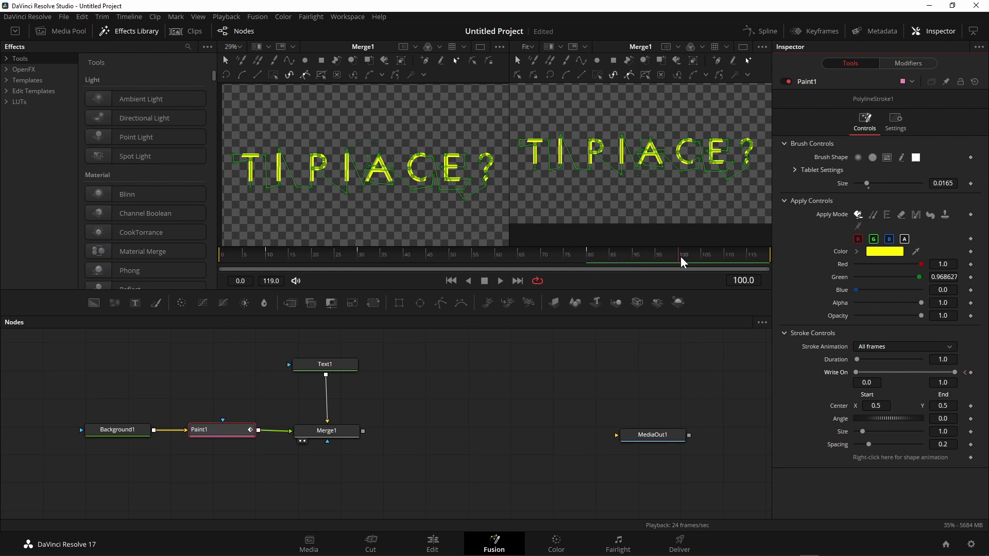
drag(857, 371, 952, 367)
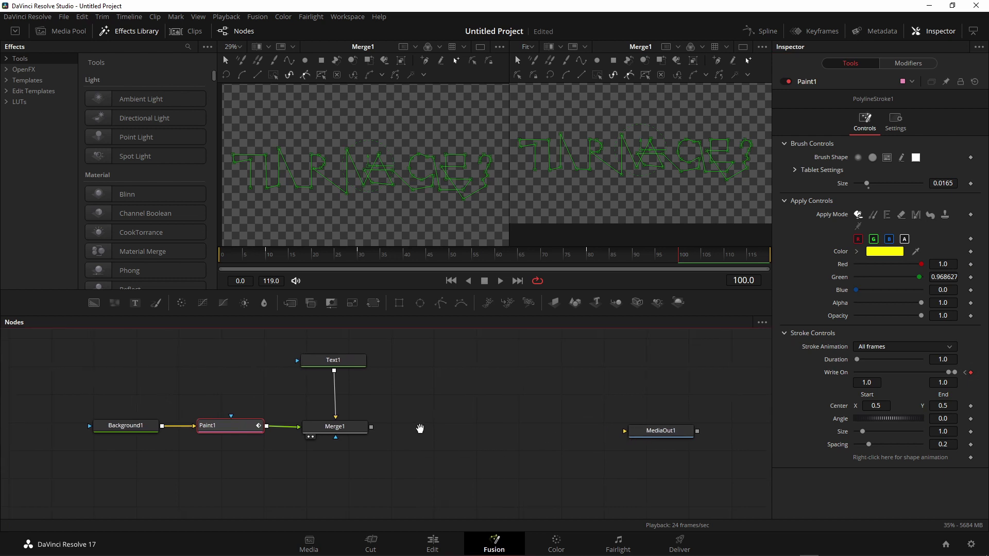
Step: Move MediaOut1 lower and drop a Background tool into the node graph as Background2
scroll(419, 431, down, 2)
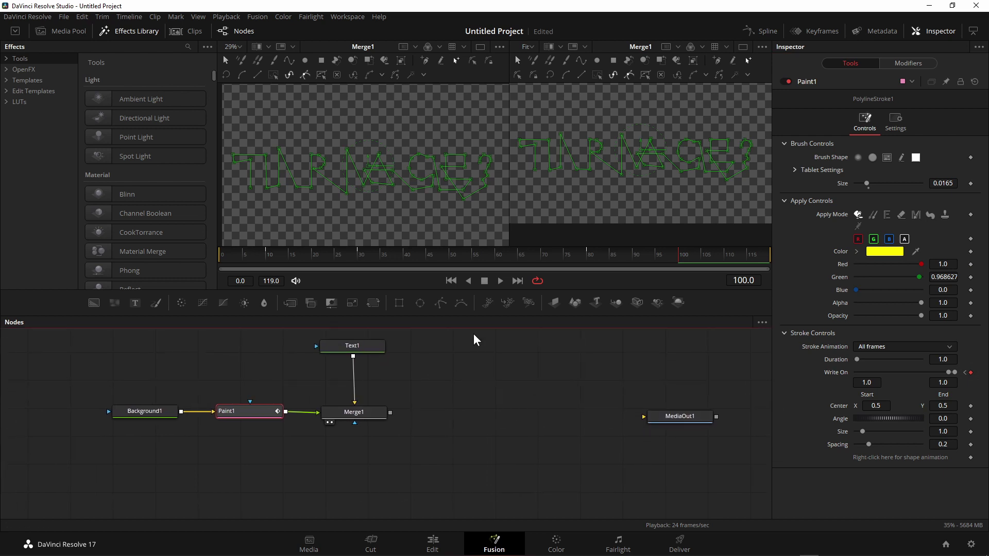
drag(680, 420, 590, 481)
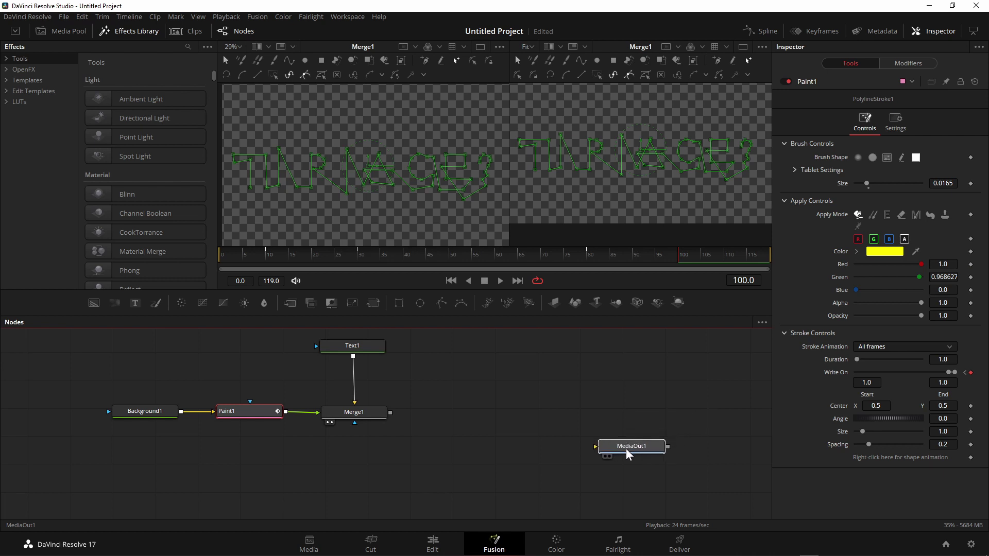
scroll(467, 468, down, 1)
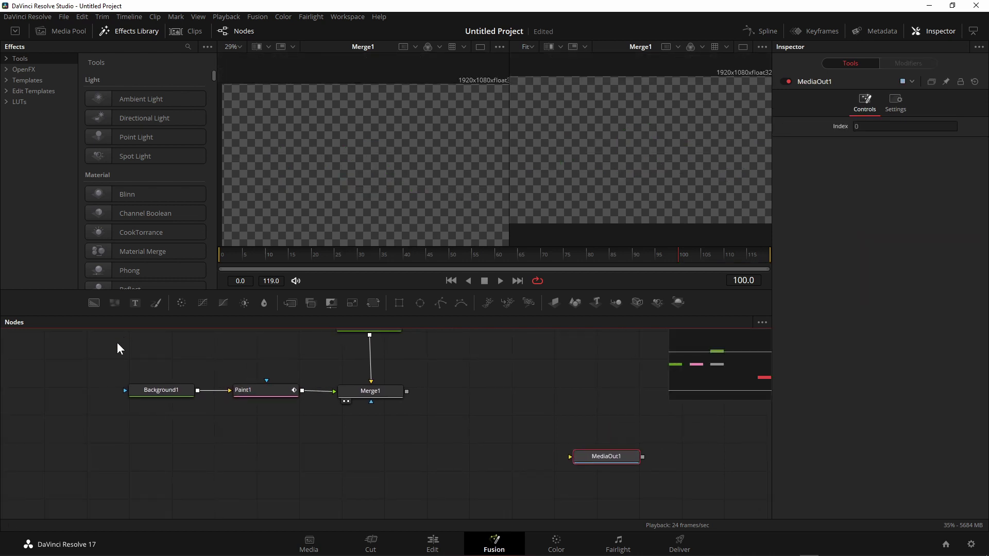
scroll(320, 426, up, 1)
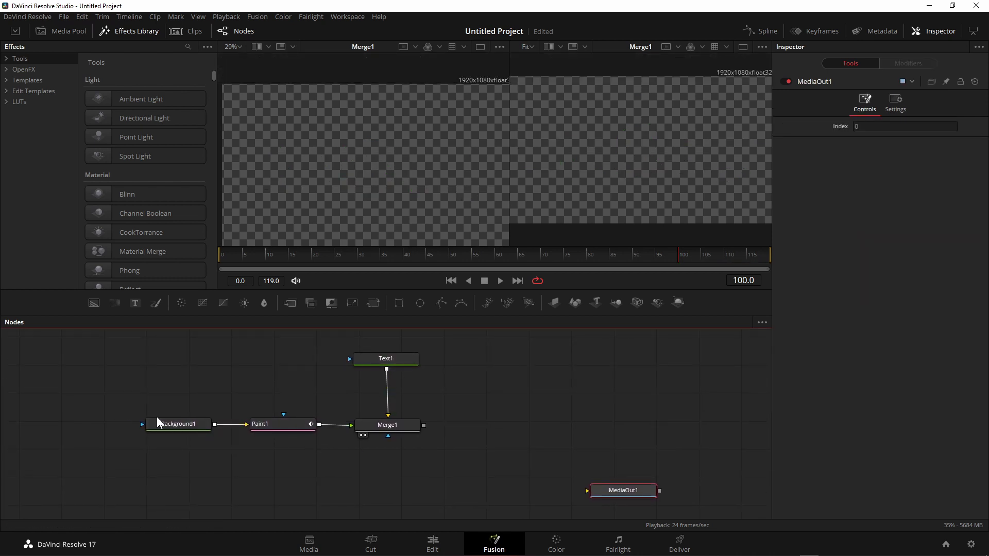
scroll(407, 454, down, 1)
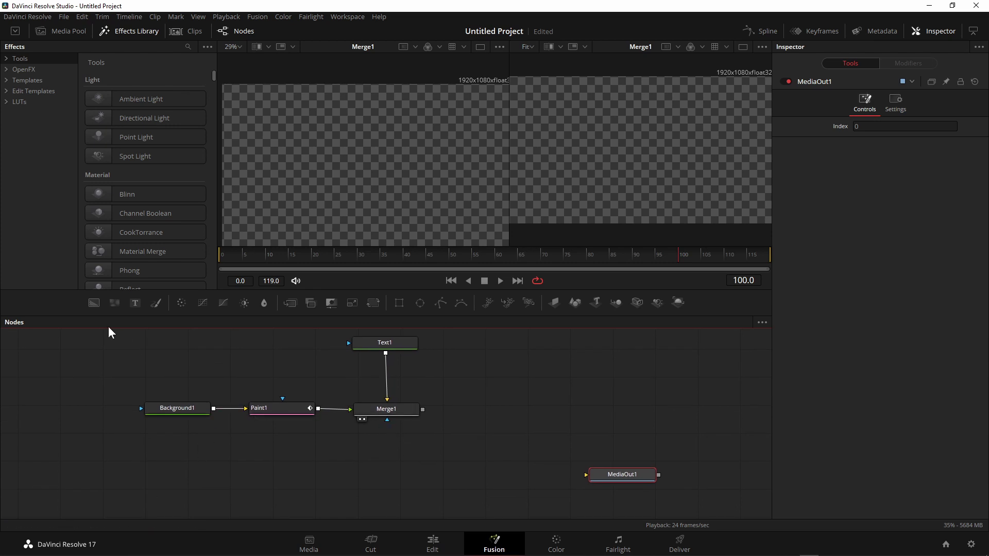
drag(94, 303, 136, 484)
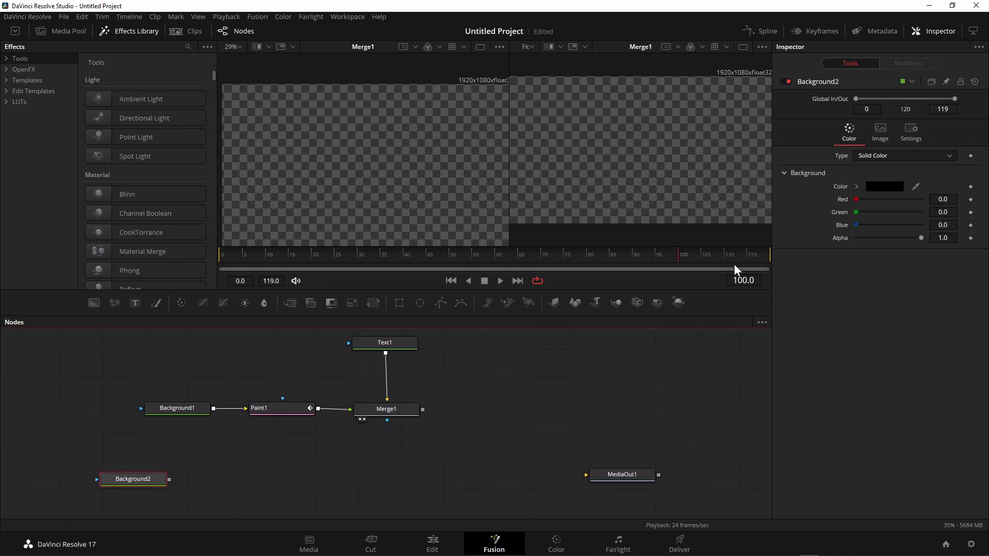
Step: Make Background2 a vertical gradient from cyan at the top to dark blue at the bottom
click(899, 157)
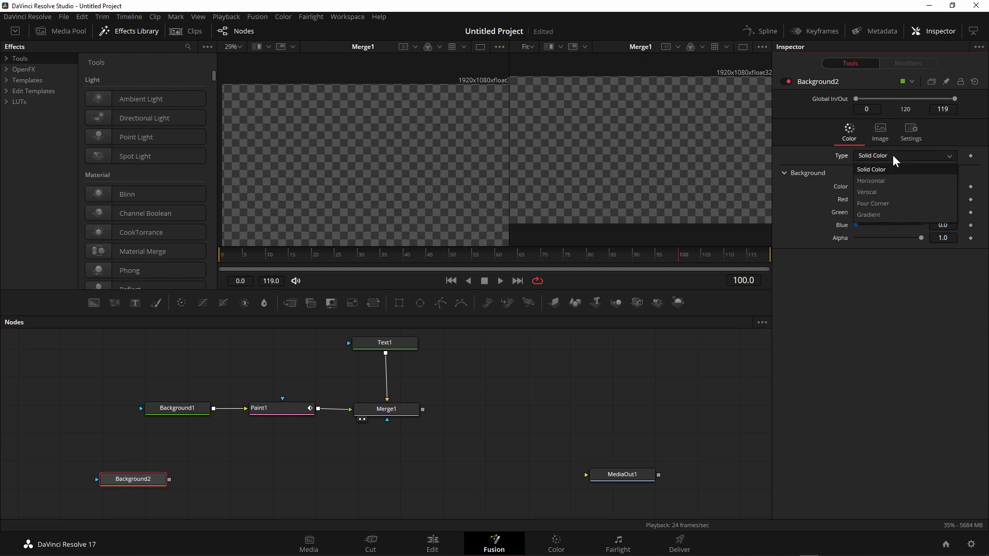
click(900, 193)
click(894, 187)
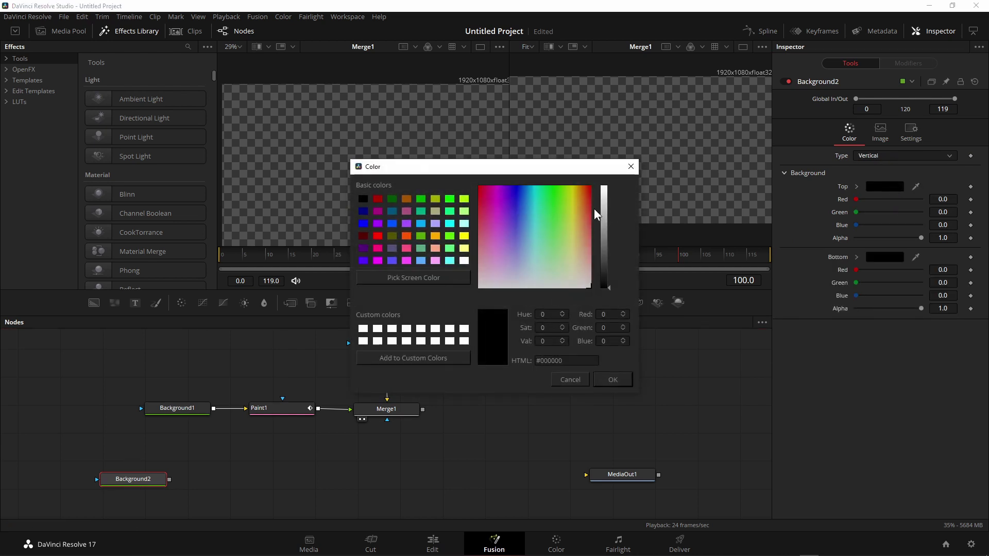
click(536, 190)
click(607, 194)
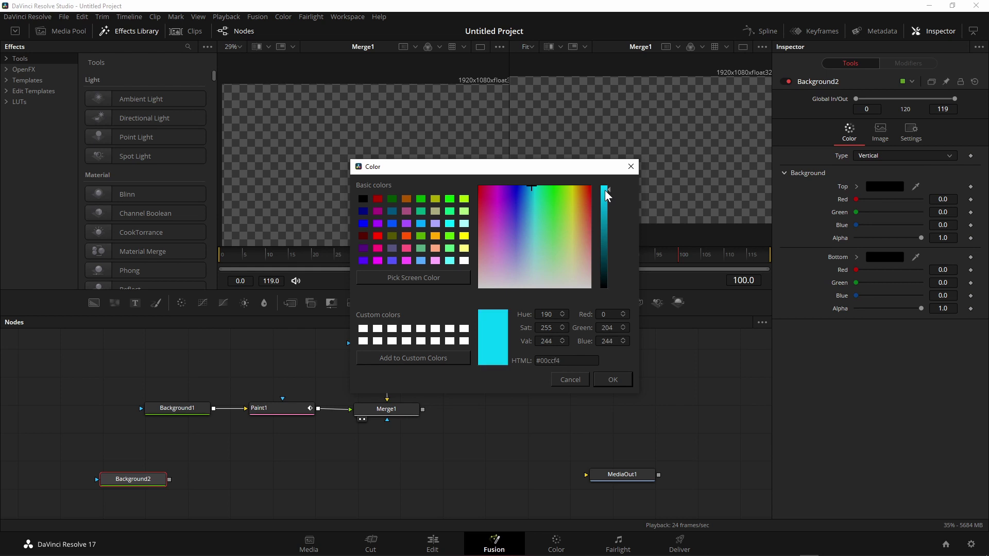
click(618, 379)
click(898, 257)
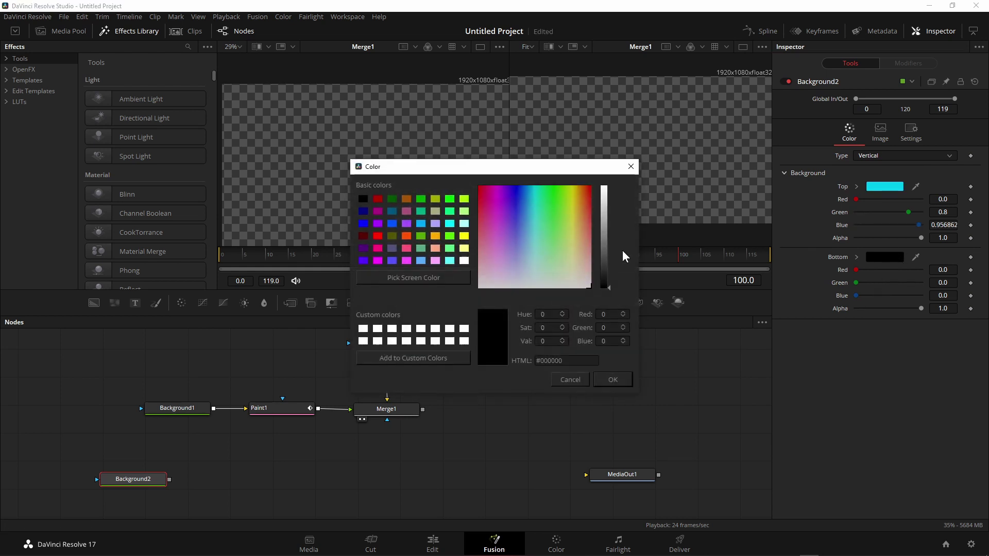
click(521, 188)
click(605, 251)
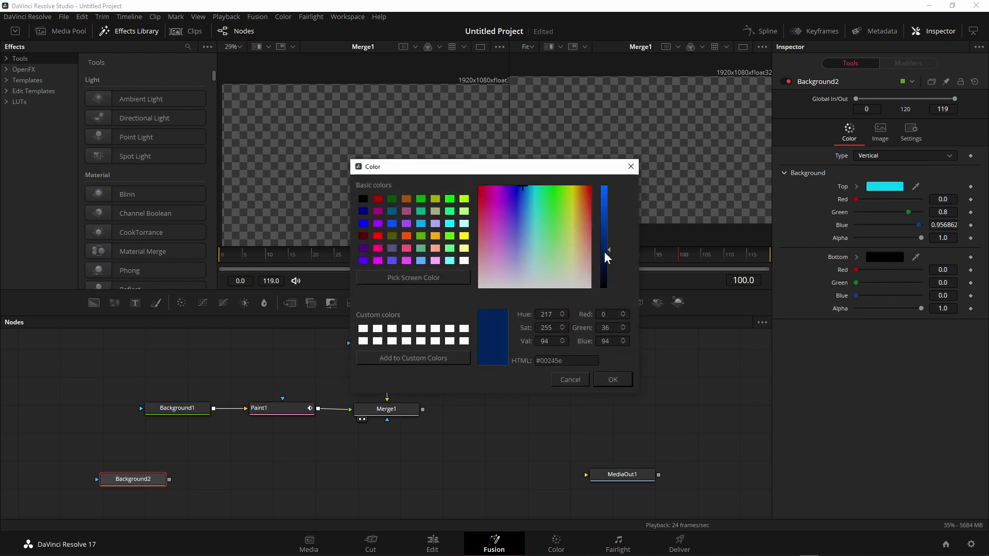
click(618, 380)
Step: Wire Background2 into MediaOut1 and layer Merge1 over it through a new Merge2
drag(616, 475, 608, 469)
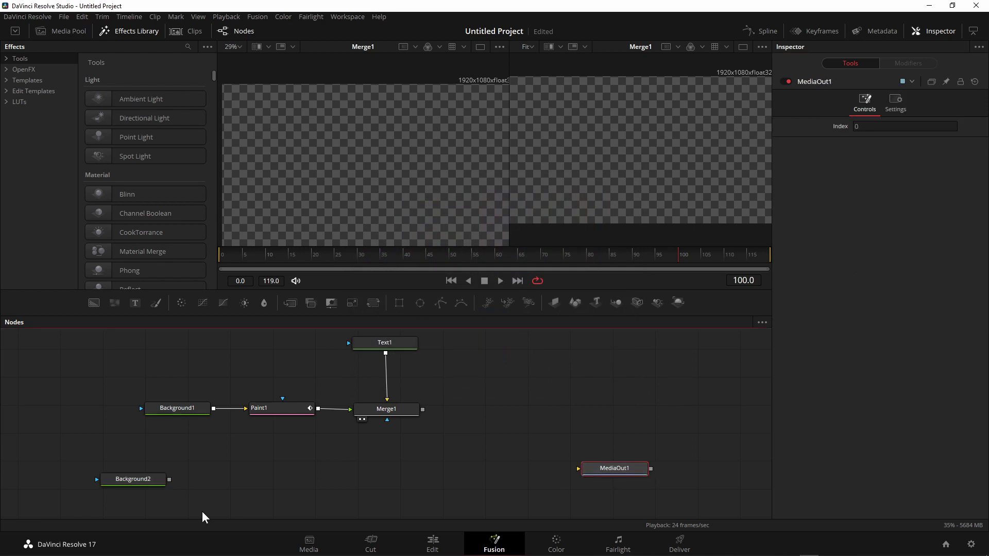
mouse_move(169, 479)
mouse_down()
mouse_move(235, 491)
mouse_move(614, 472)
mouse_up()
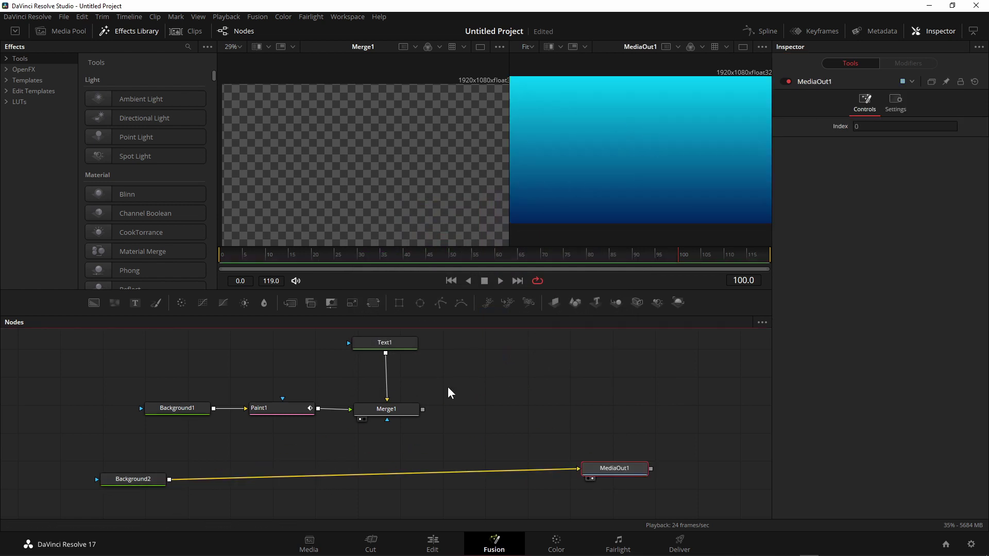
drag(423, 410, 170, 481)
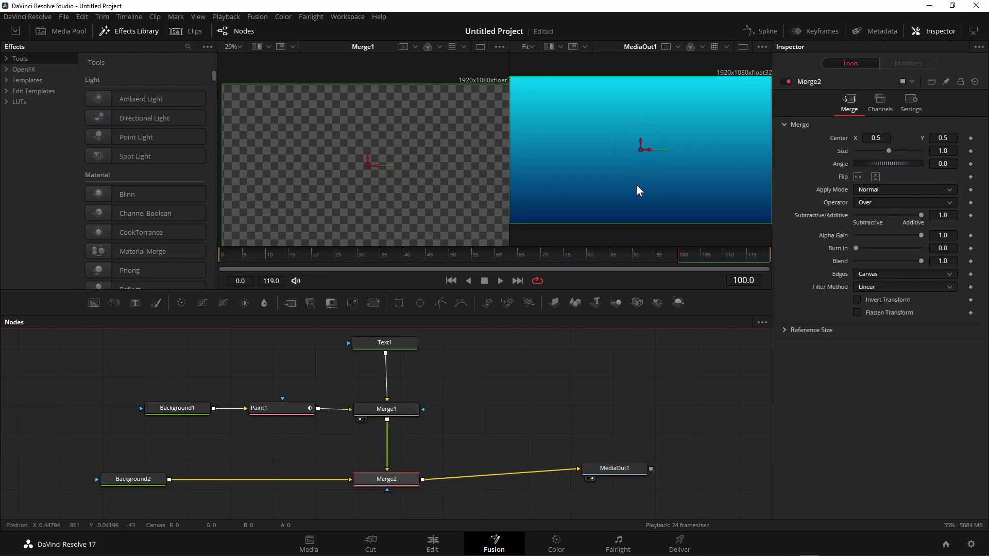
Step: Replay the yellow TI PIACE? animation from the start, then return to the Edit page
click(450, 280)
click(500, 281)
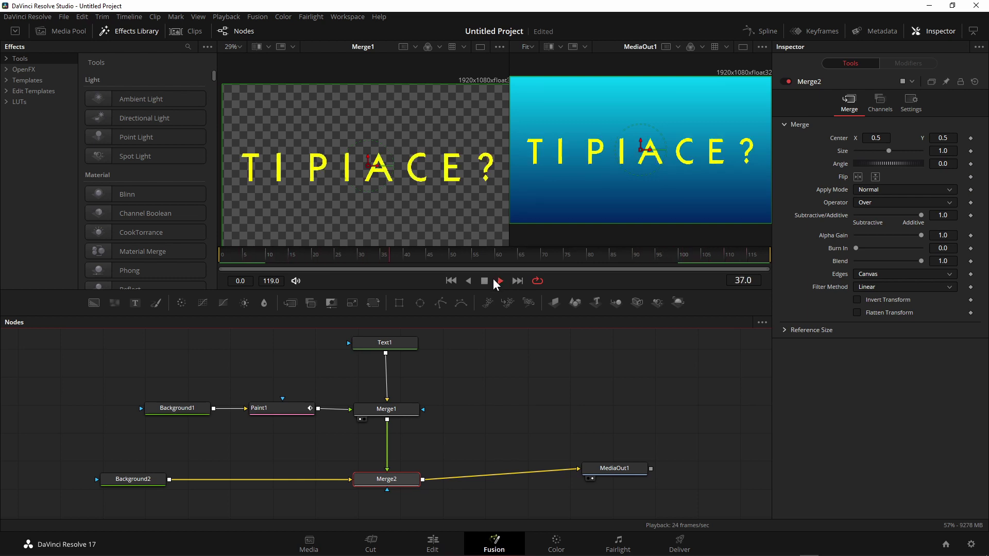
click(484, 281)
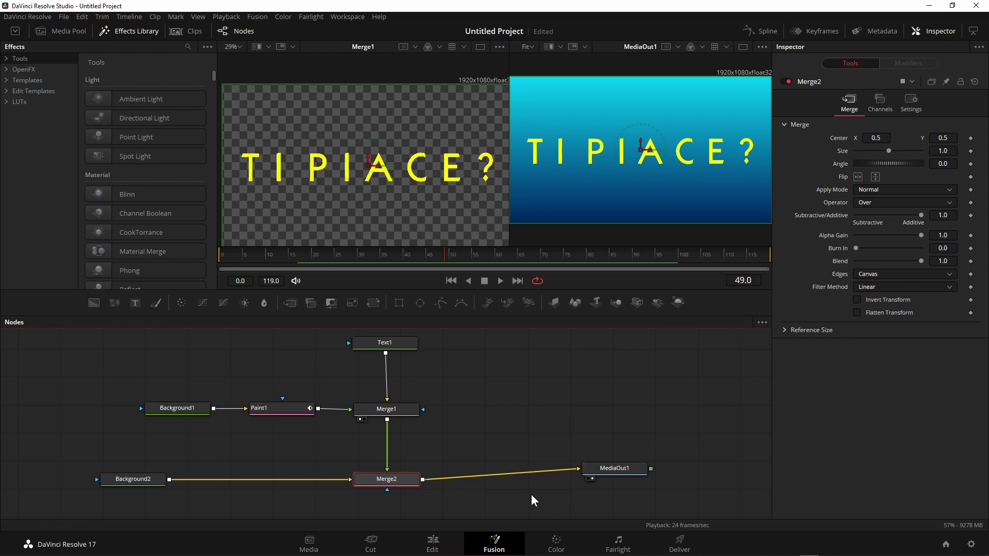
click(434, 543)
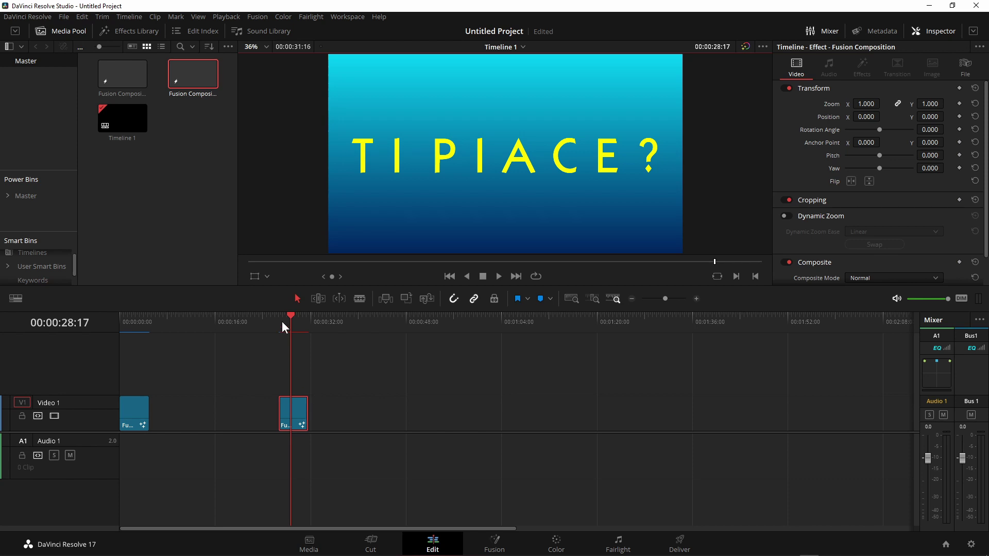
Step: Play the timeline to preview the text, rewind to the second clip, and open it in Fusion
click(279, 322)
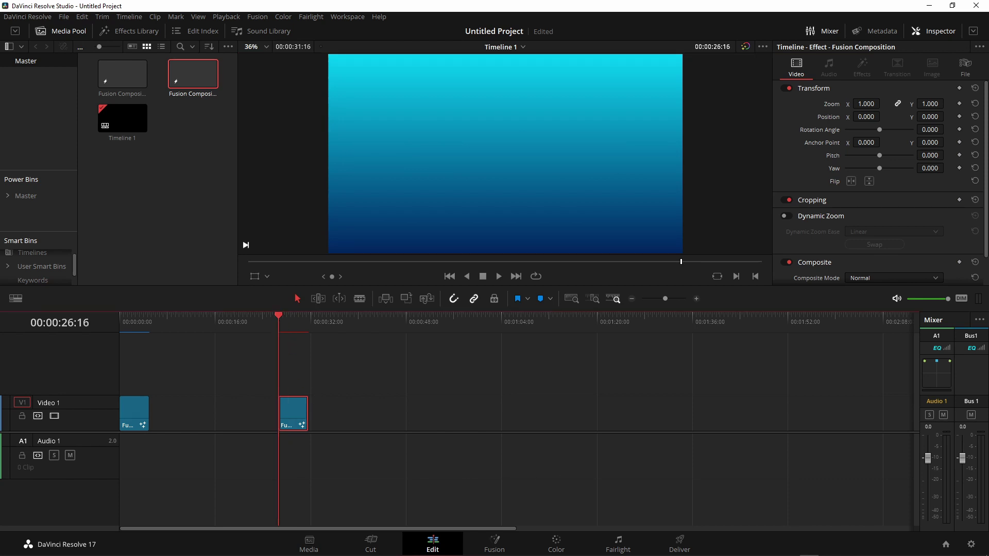
key(space)
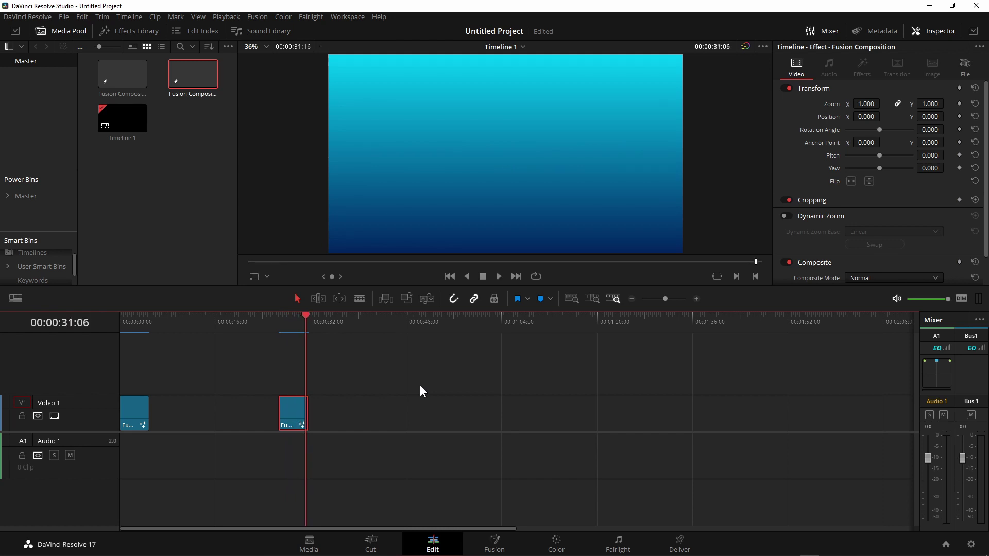
drag(306, 328, 278, 328)
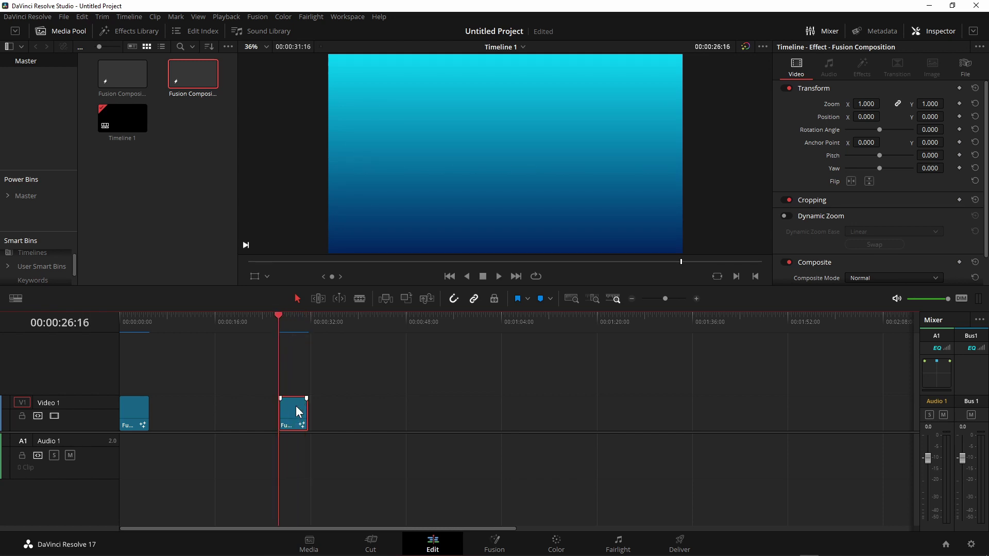
click(502, 545)
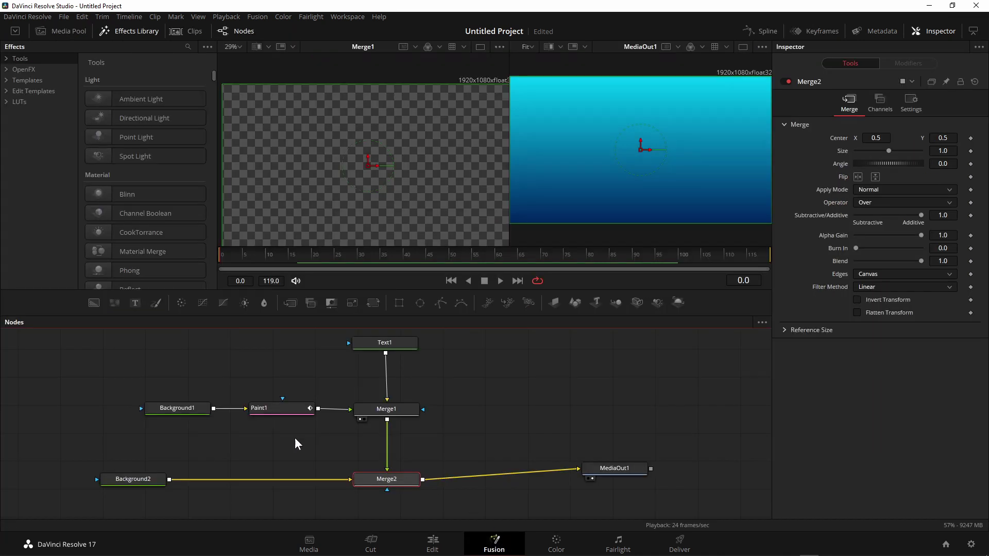
Step: Show Paint1's keyframes and move its Write On keyframe later, settling at frame 34
click(292, 410)
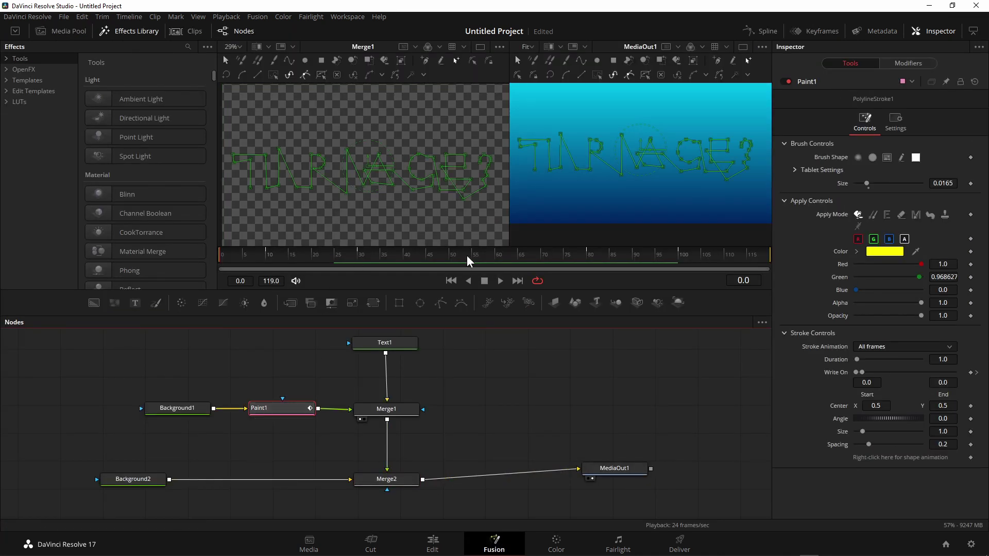
click(357, 252)
click(823, 33)
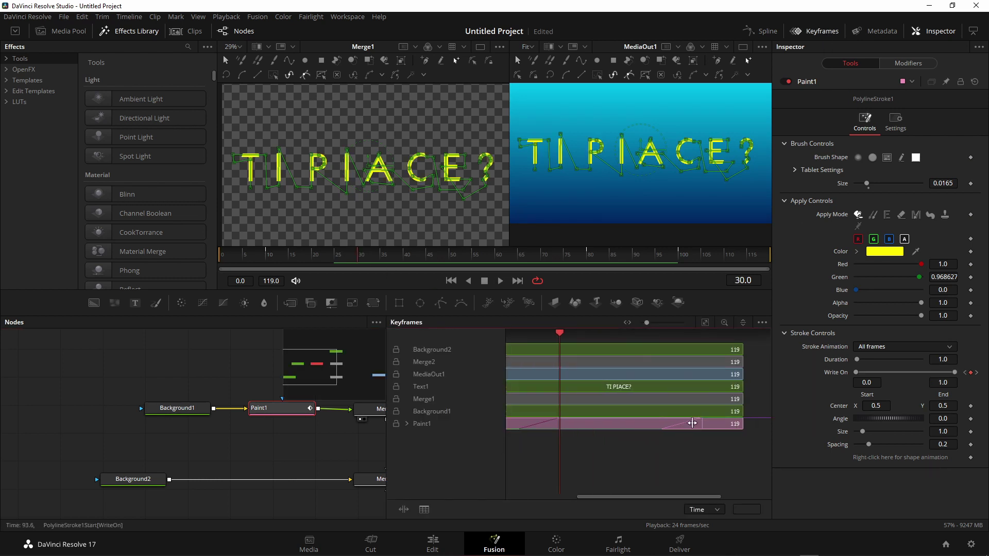
drag(701, 424, 727, 426)
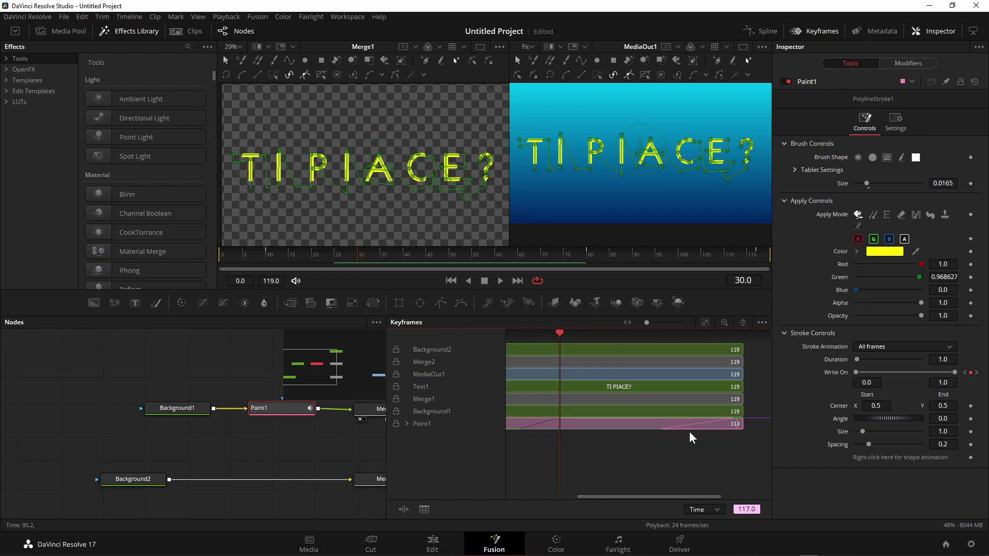
drag(658, 428, 714, 425)
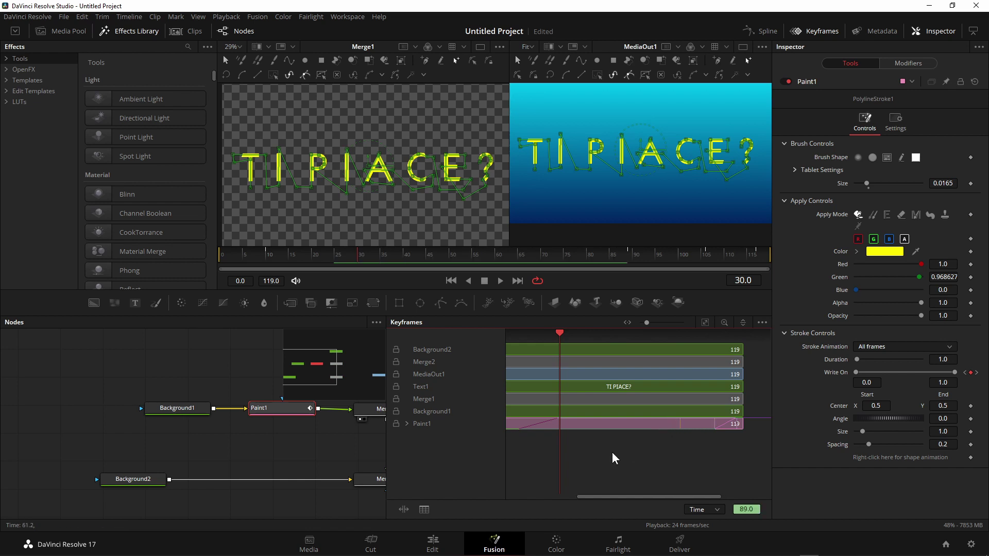
drag(618, 497, 599, 497)
drag(598, 427, 608, 424)
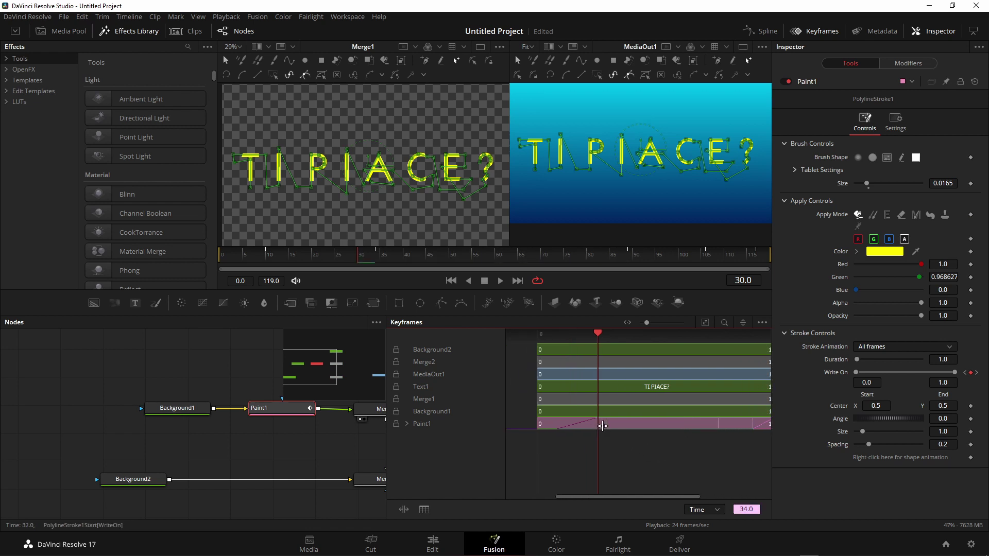
Step: Shift the PolylineStroke1 Write On keyframe later and go back to the Edit page
click(407, 423)
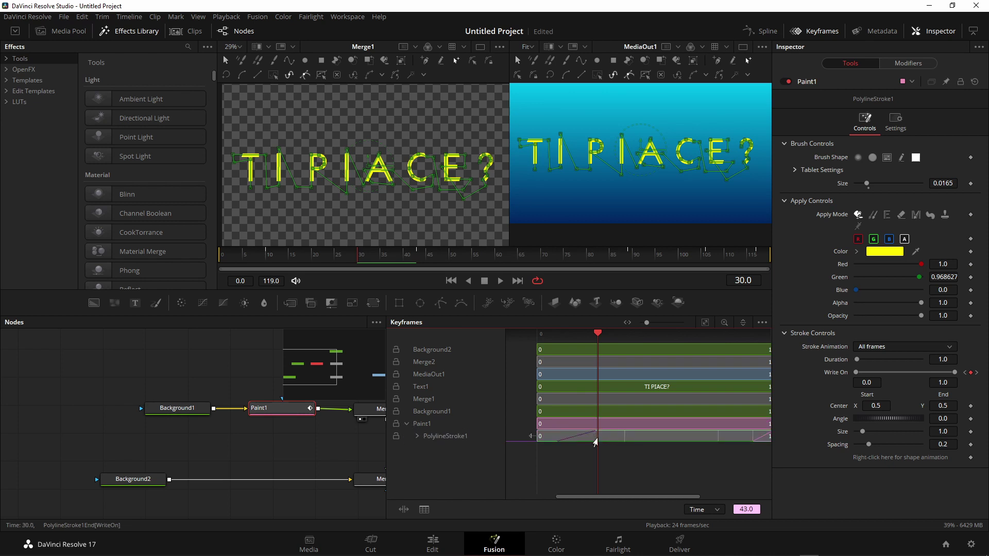
drag(637, 439, 659, 439)
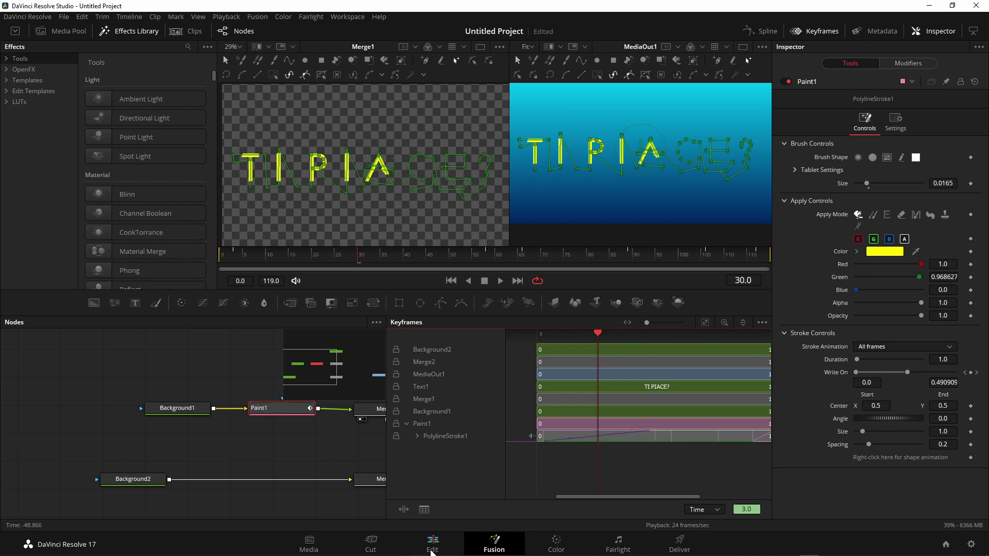
click(431, 549)
Step: Replay the second clip on the timeline to check the retimed text reveal
drag(282, 325, 278, 326)
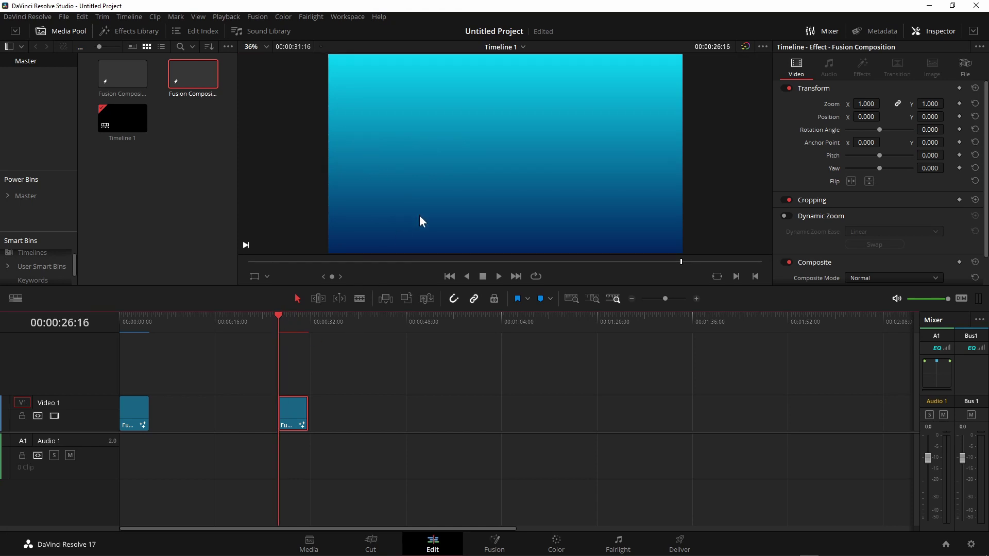
key(space)
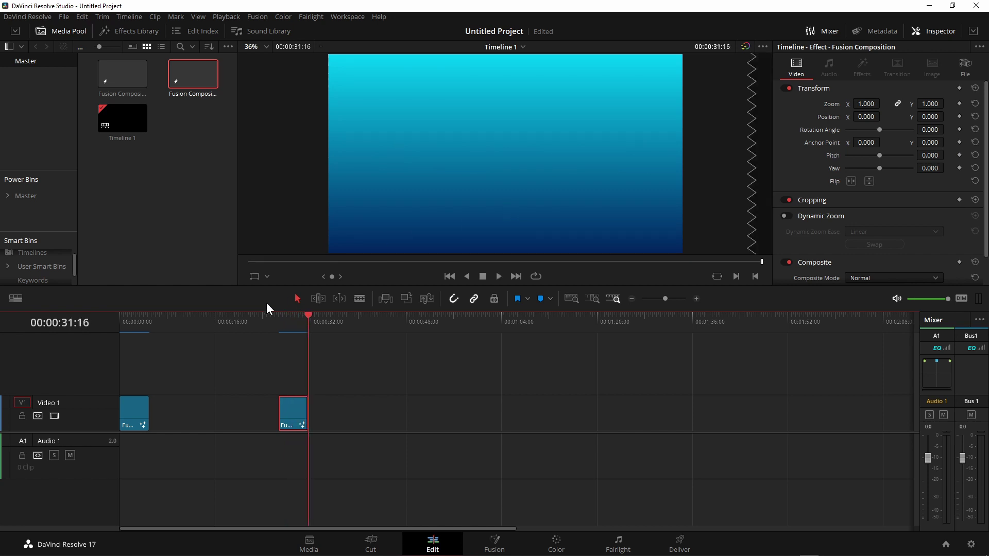
click(276, 321)
key(space)
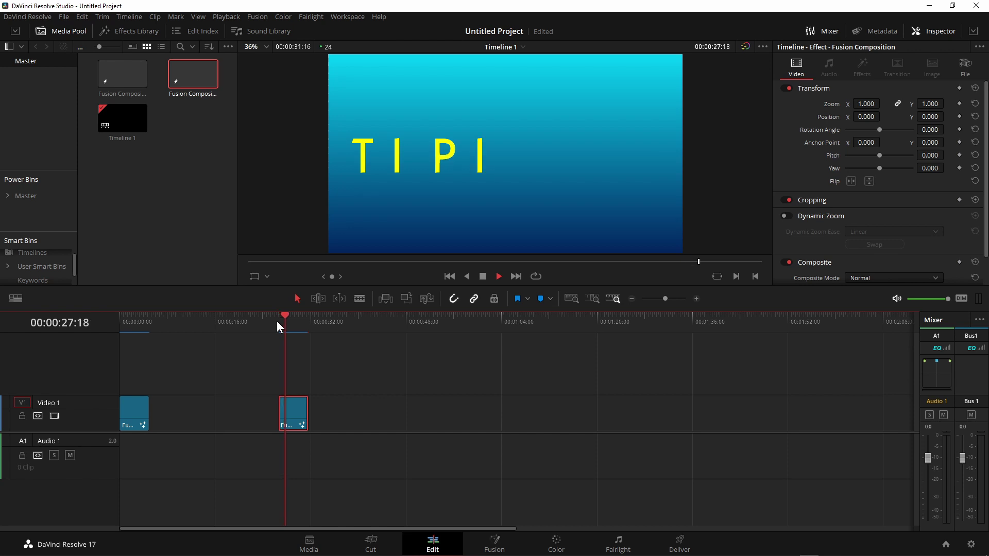
key(space)
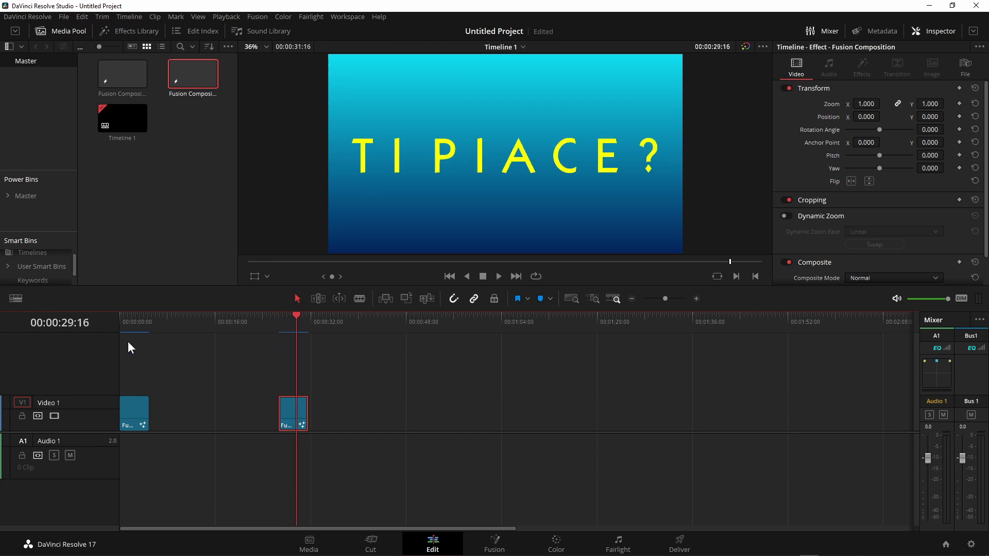
Step: Play the timeline from the start, then open the first clip's composition in Fusion
key(Home)
key(space)
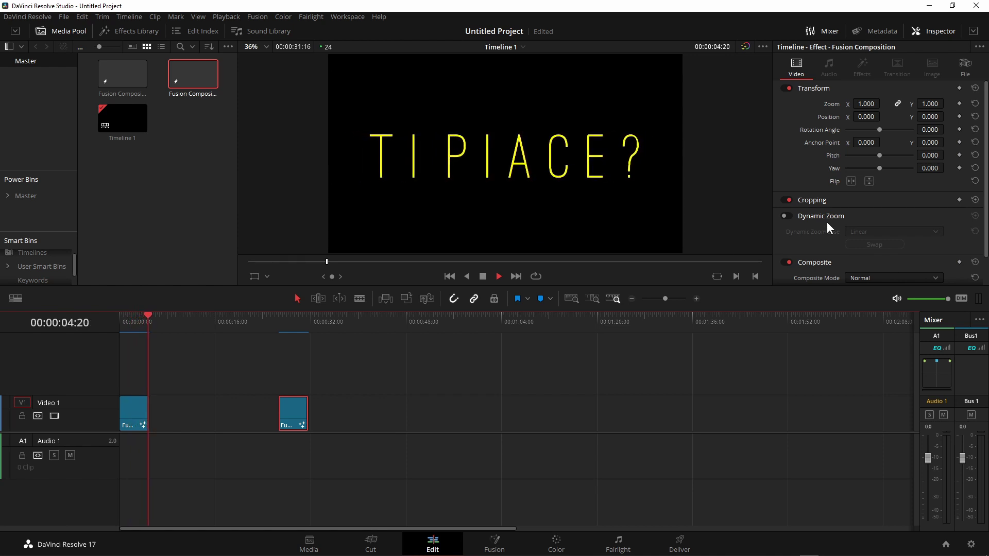
drag(147, 320, 118, 328)
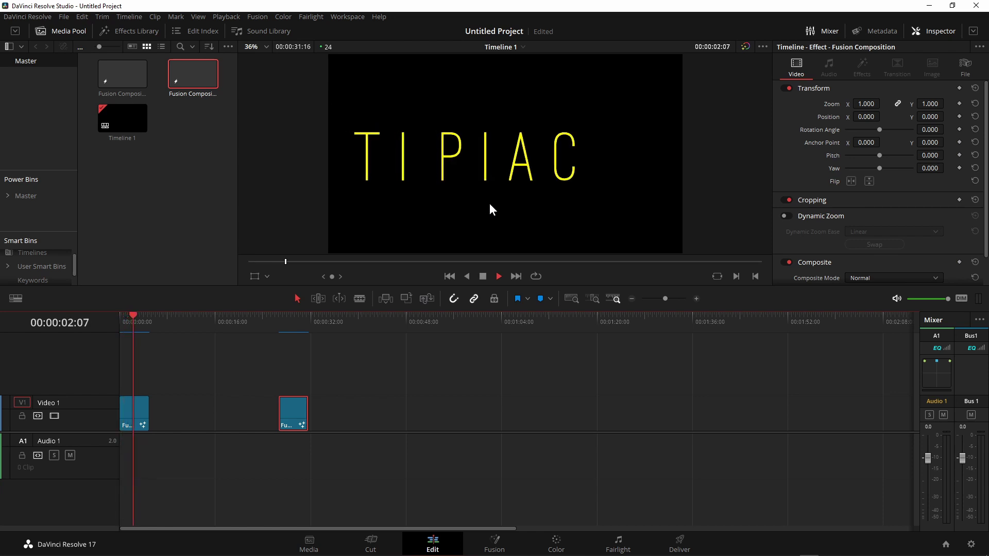
key(space)
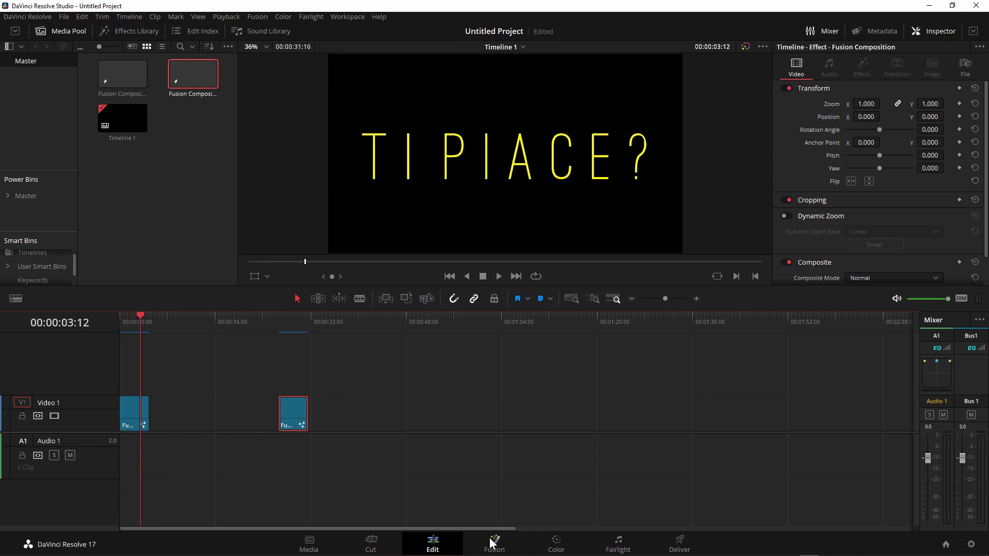
click(493, 543)
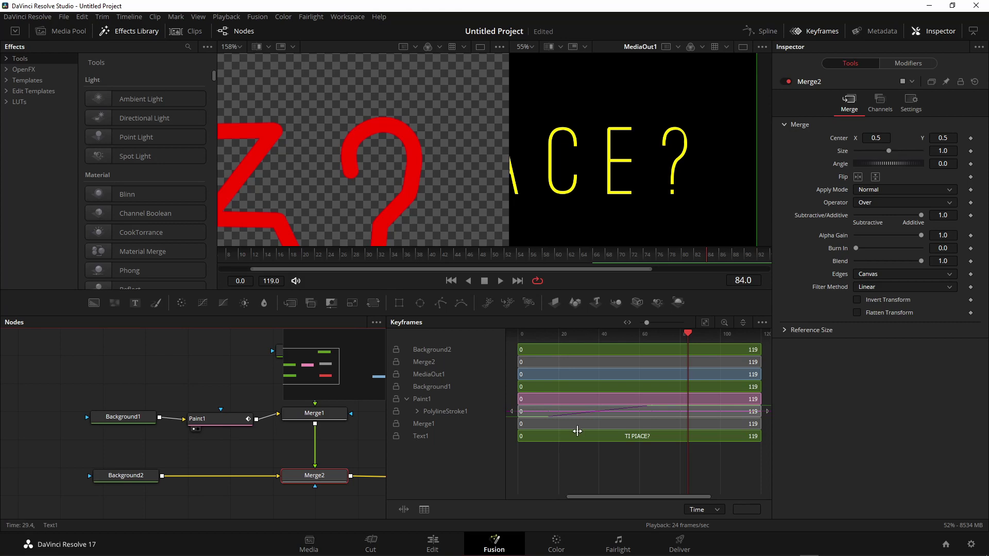
Step: Close the Keyframes panel and delete the Paint1 and Text1 nodes from the first composition
click(819, 31)
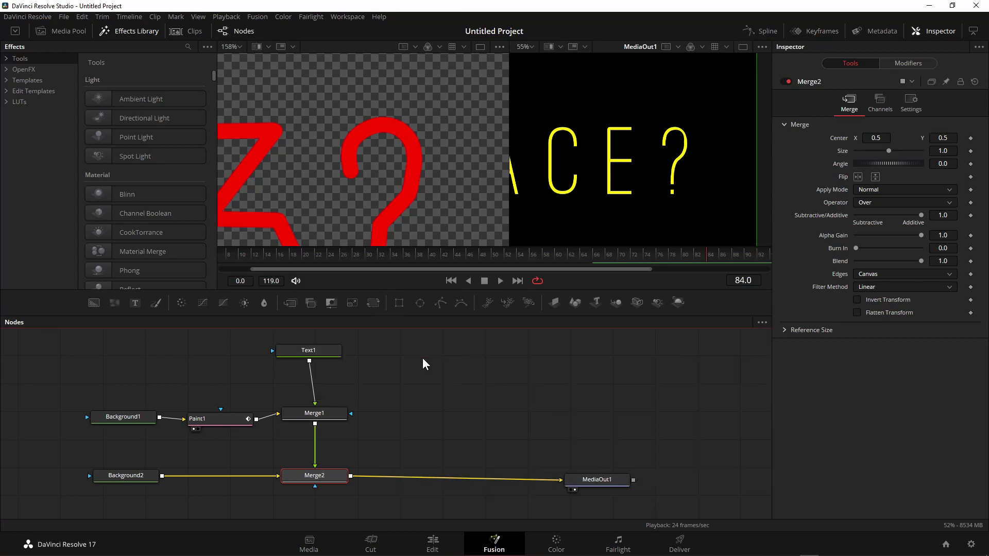
mouse_move(199, 396)
mouse_down()
mouse_move(364, 446)
mouse_move(252, 373)
mouse_up()
click(331, 430)
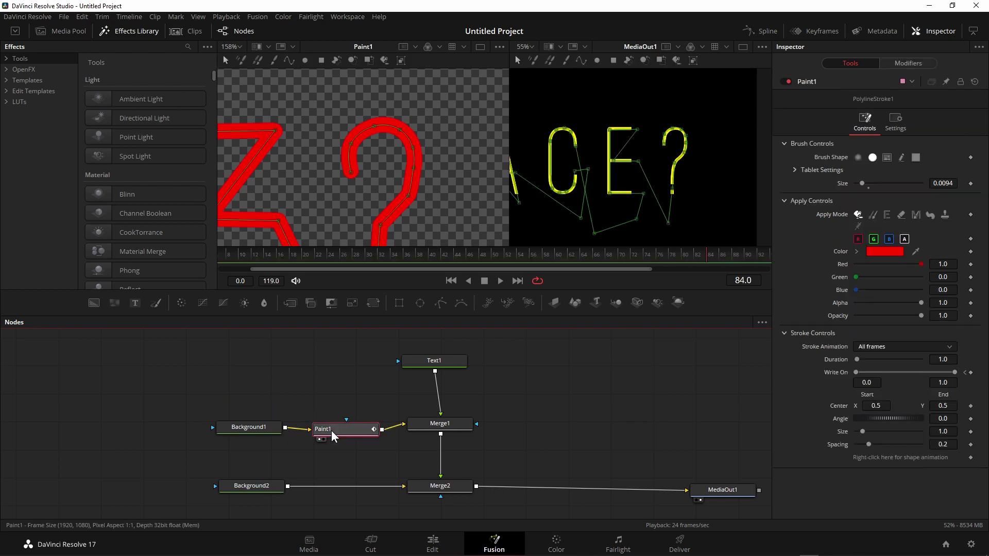
key(Delete)
click(434, 360)
key(Delete)
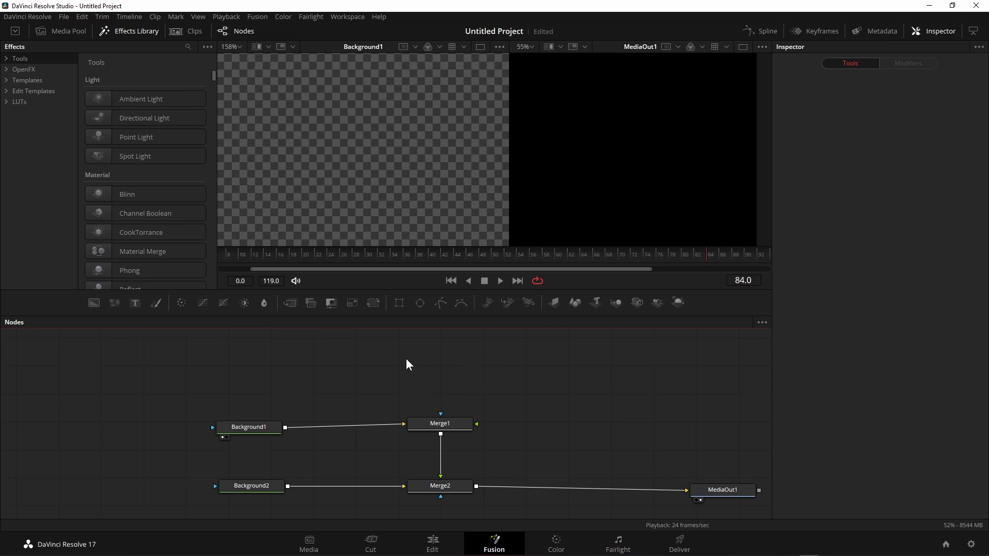
Step: Add a Polygon-masked Background3, draw the squiggle, wire it into Merge1, and view Merge1
click(441, 302)
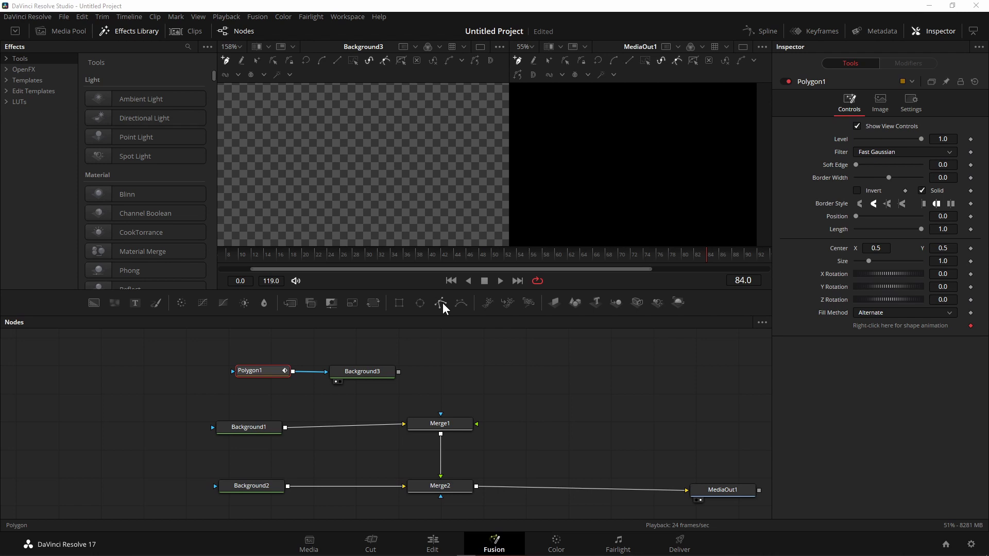
click(363, 376)
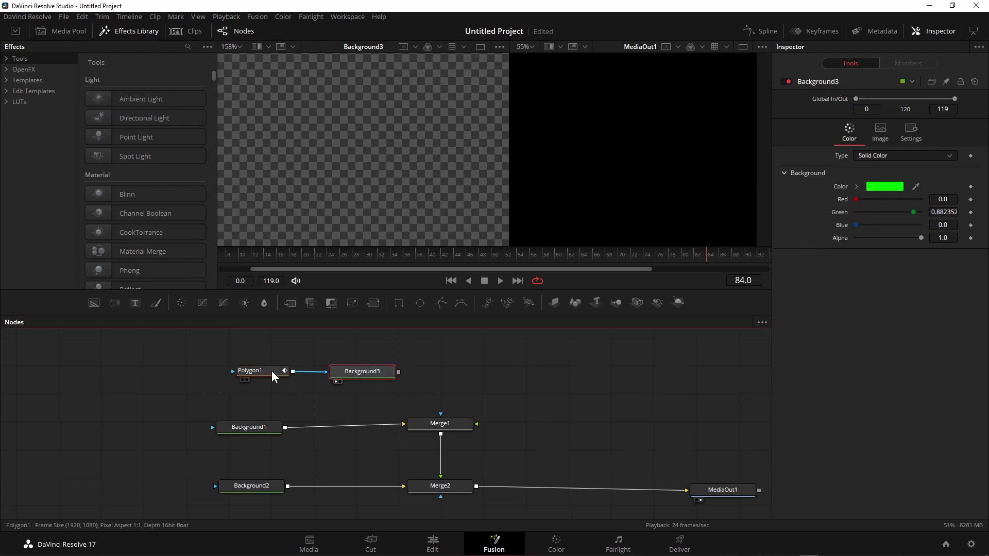
click(258, 371)
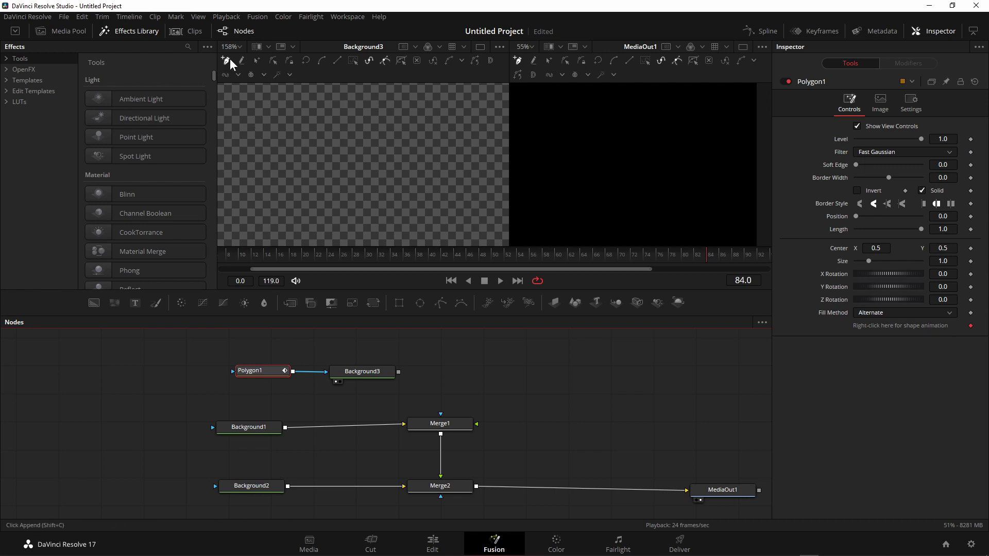
click(242, 190)
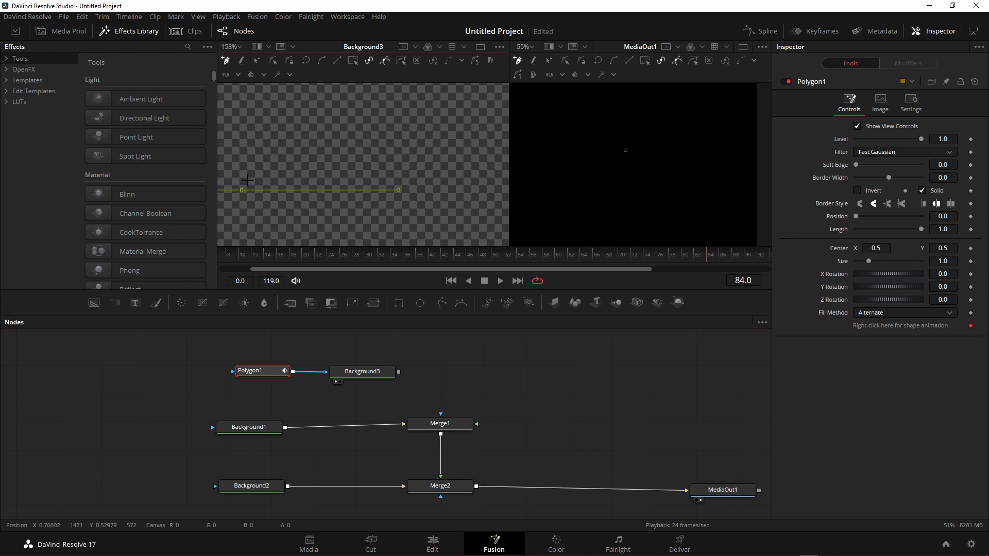
click(267, 162)
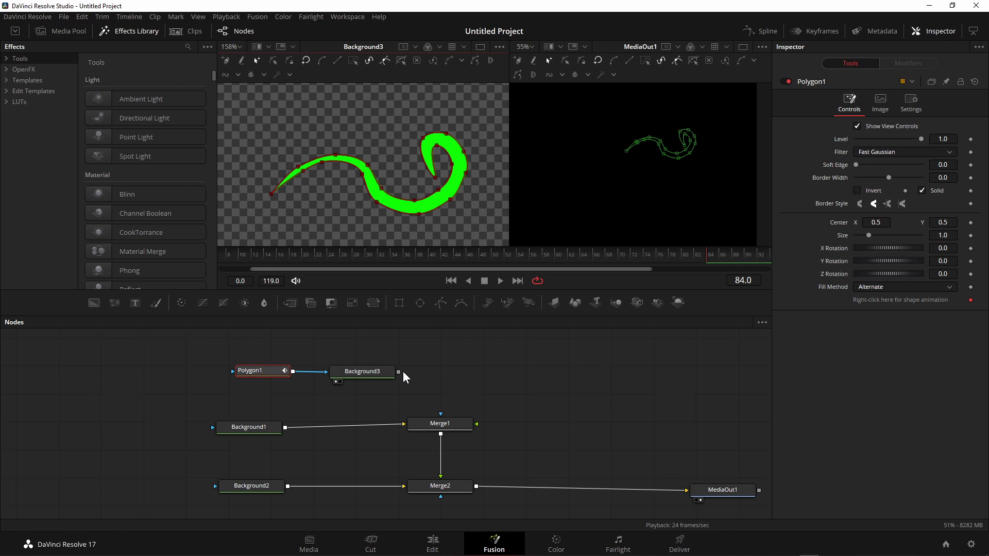
drag(398, 371, 452, 427)
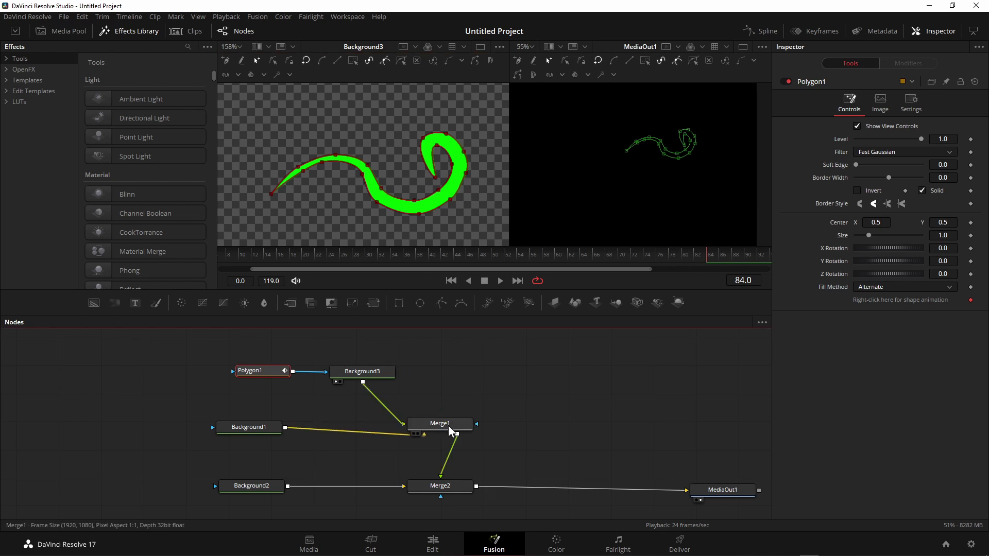
mouse_move(454, 425)
mouse_down()
mouse_move(623, 208)
mouse_move(617, 193)
mouse_up()
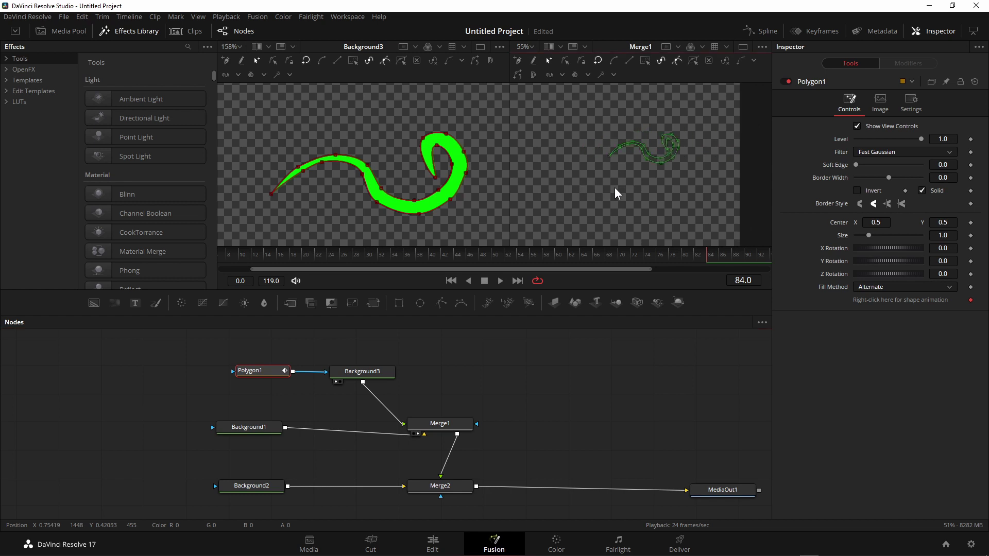
Step: Move Background1 left and insert a Paint node between Background1 and Merge1
click(588, 235)
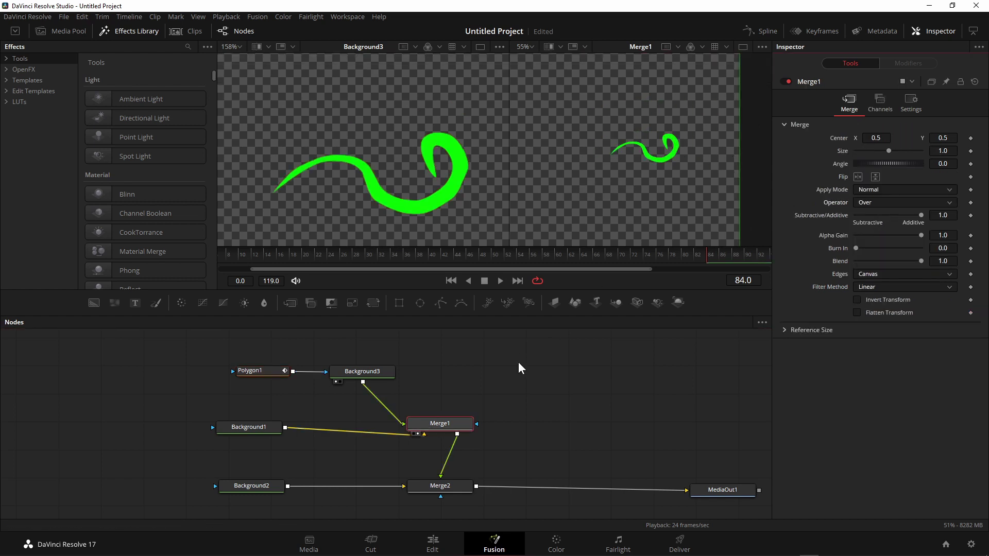
drag(246, 431, 205, 437)
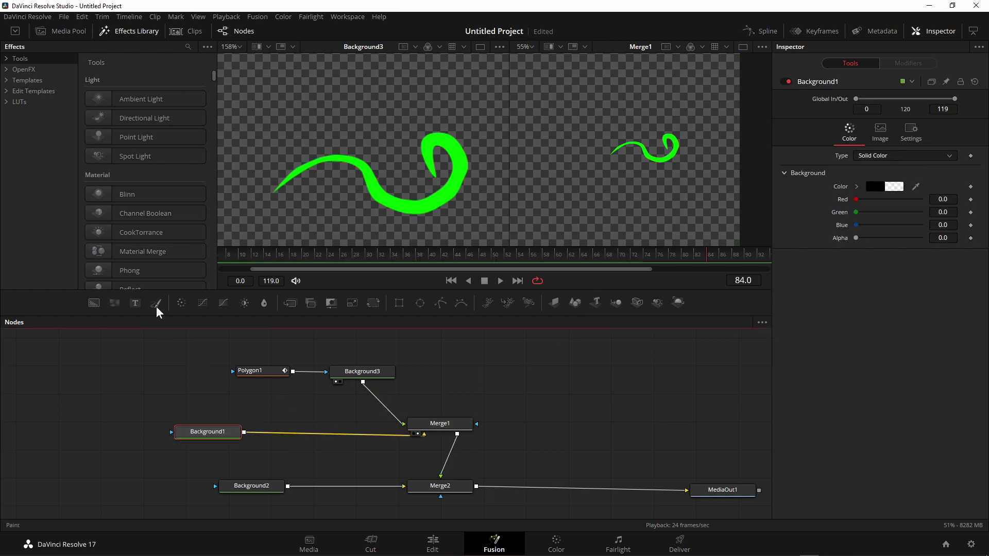
drag(156, 303, 326, 438)
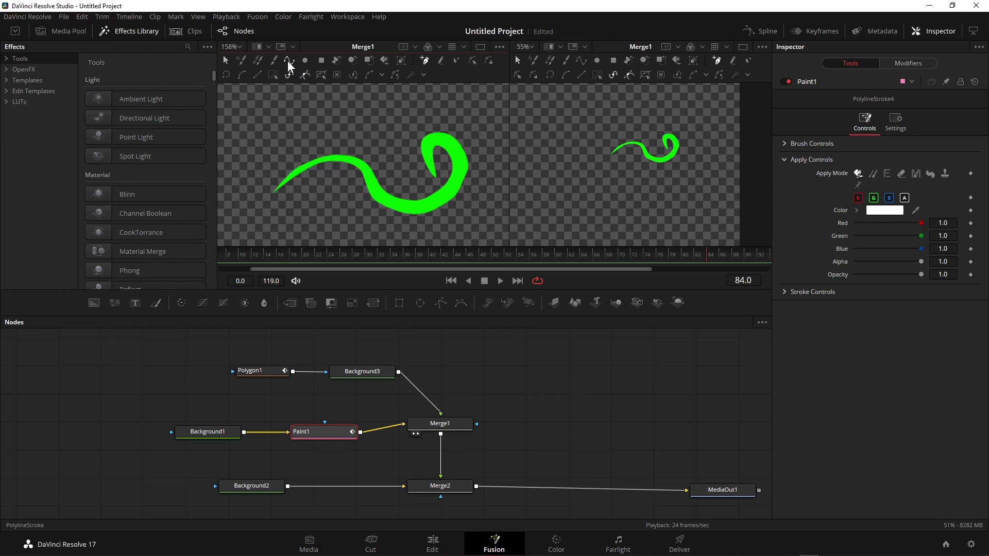
Step: Trace a polyline stroke from the squiggle's tail over the first bend and lower curve
click(269, 201)
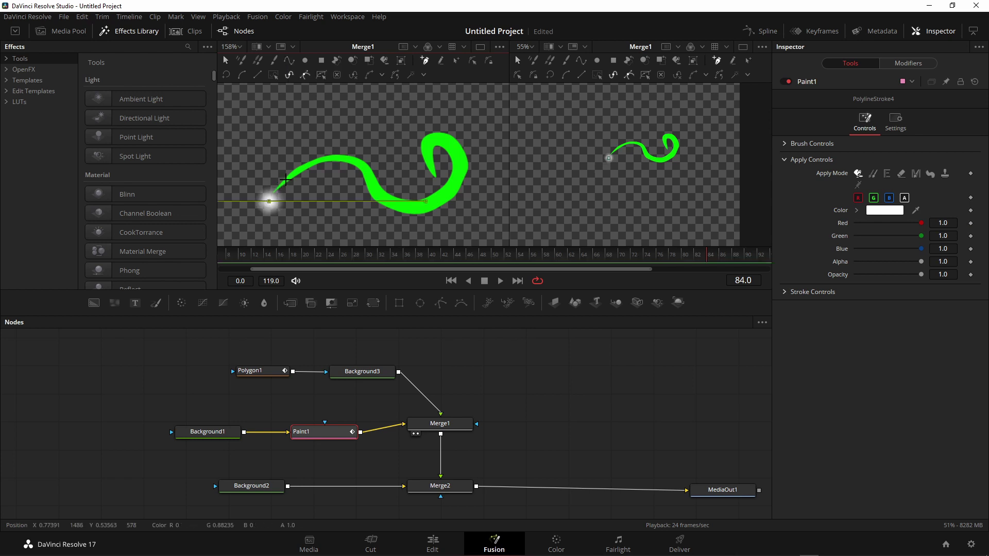
click(286, 179)
click(313, 164)
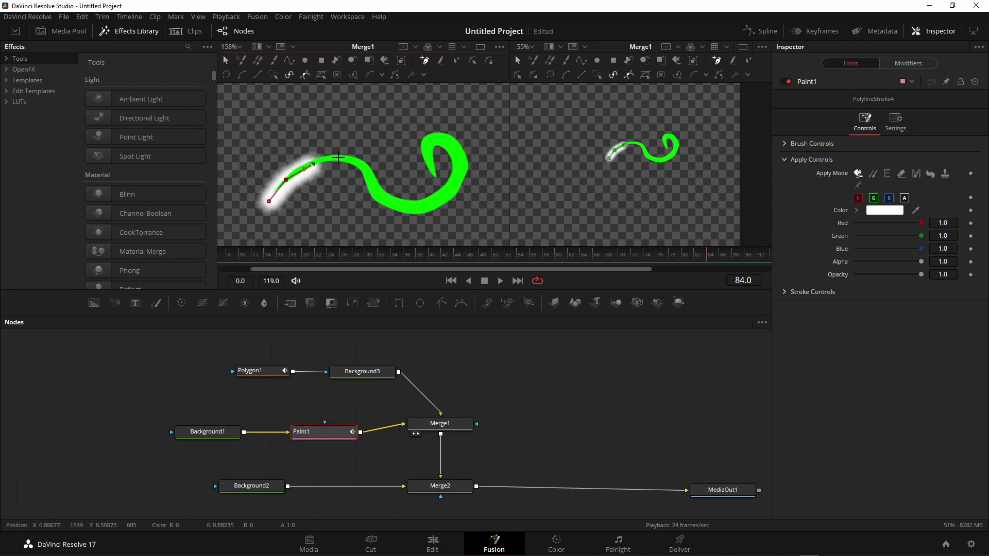
click(338, 157)
click(365, 167)
click(380, 192)
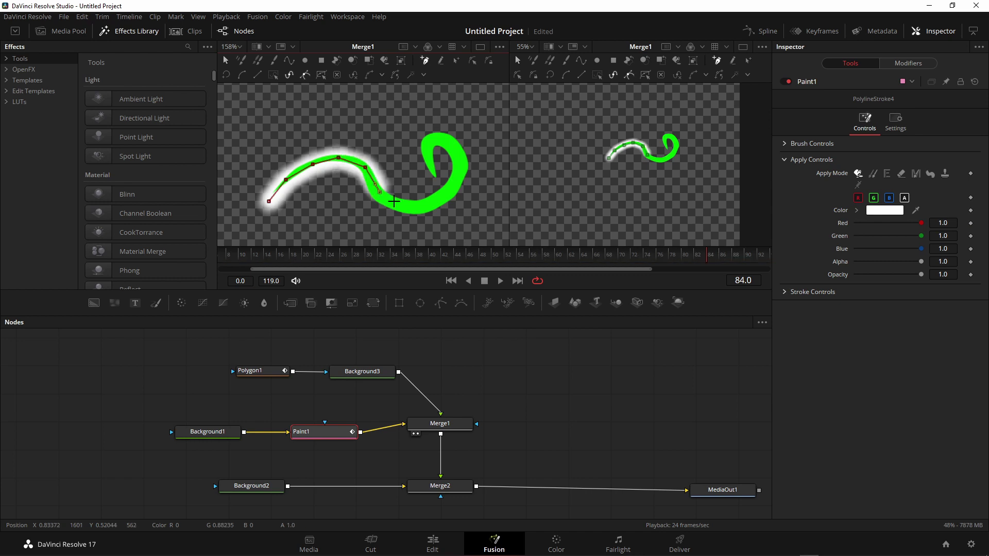
click(402, 205)
click(431, 202)
click(446, 193)
Step: Continue the stroke up over the hook and into its inner curl
click(451, 188)
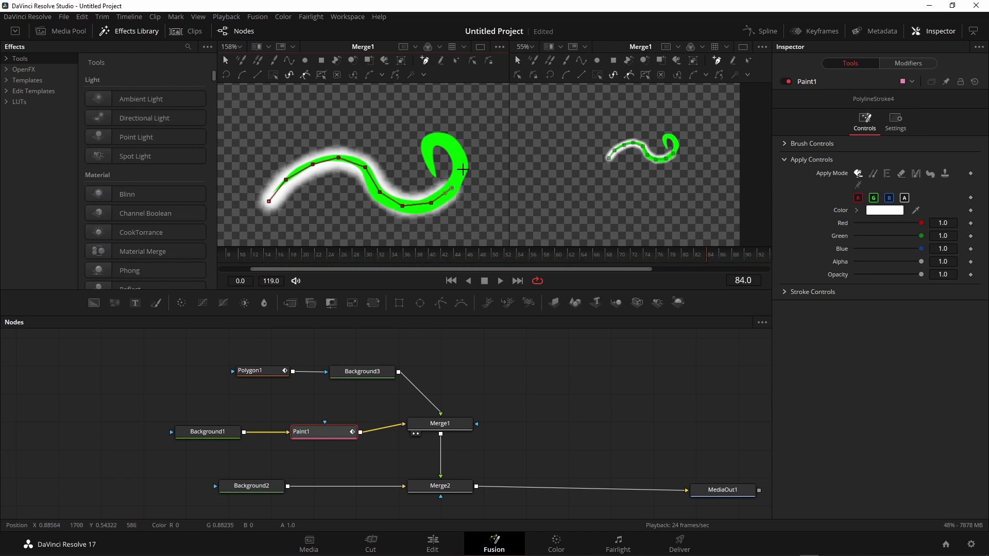
click(458, 165)
click(452, 151)
click(449, 145)
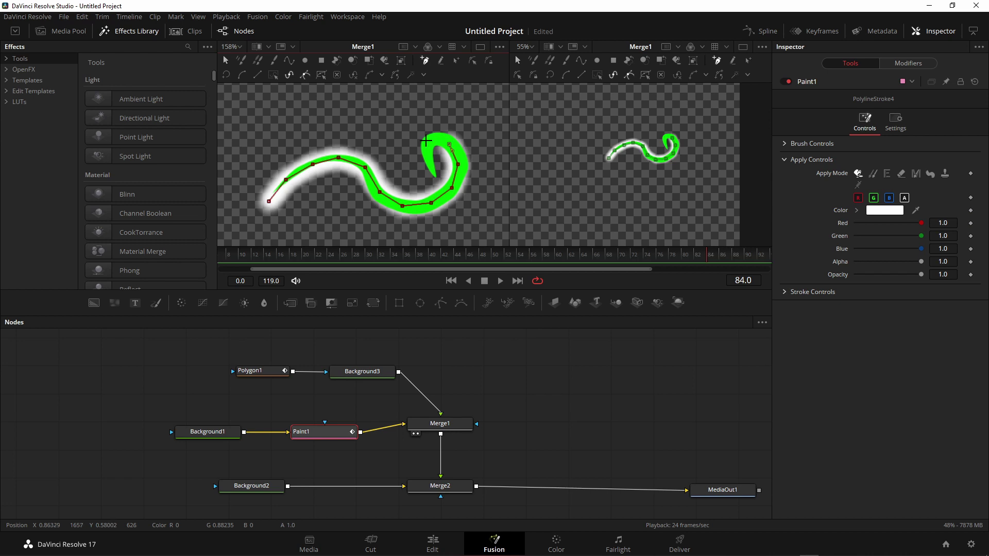
click(429, 141)
click(425, 159)
click(433, 169)
click(436, 174)
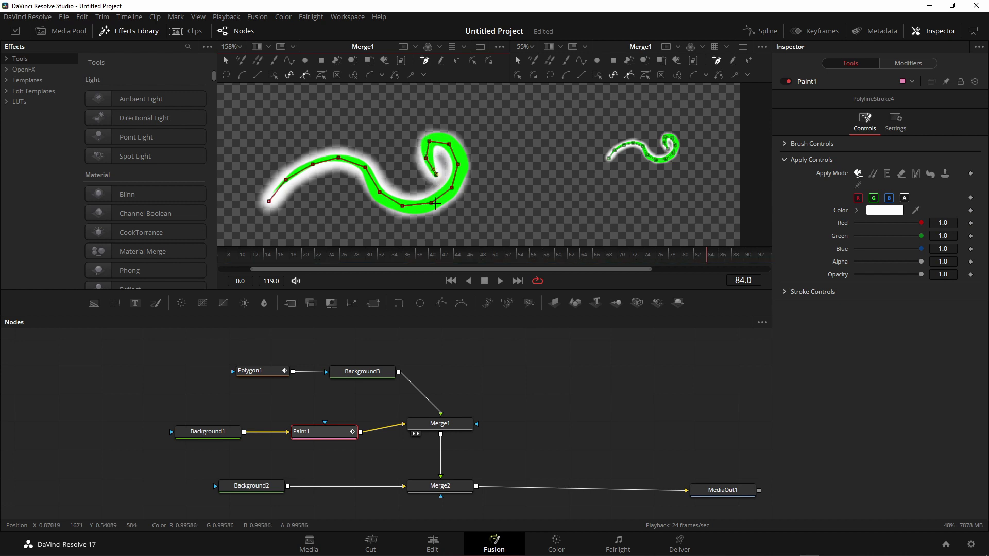
click(437, 428)
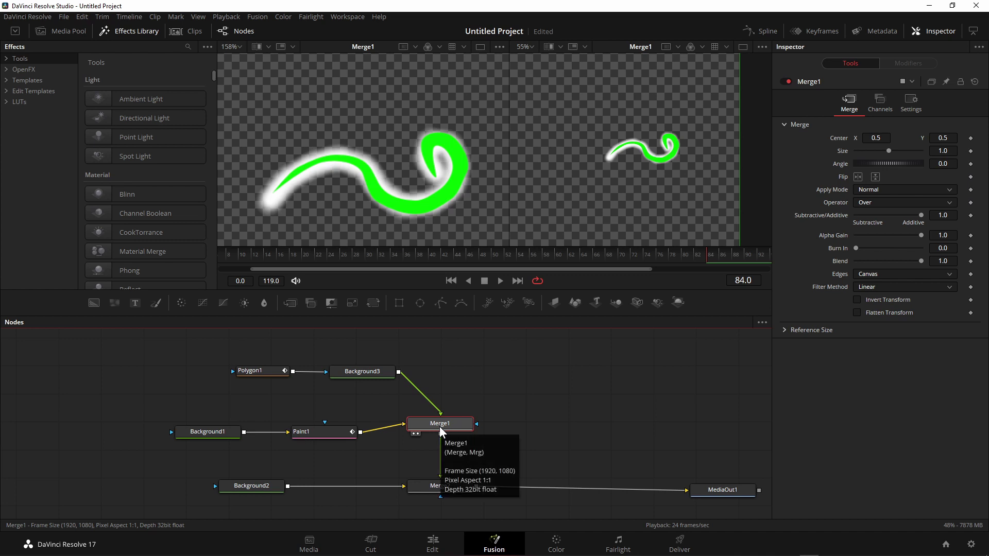
Step: Swap Merge1's foreground and background inputs and set its operator to In
key(ctrl+t)
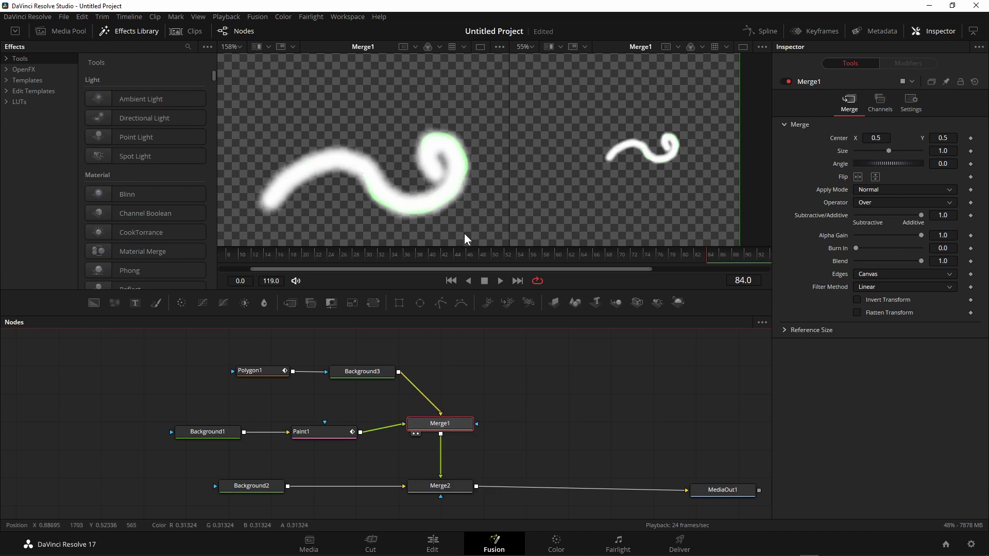
click(895, 204)
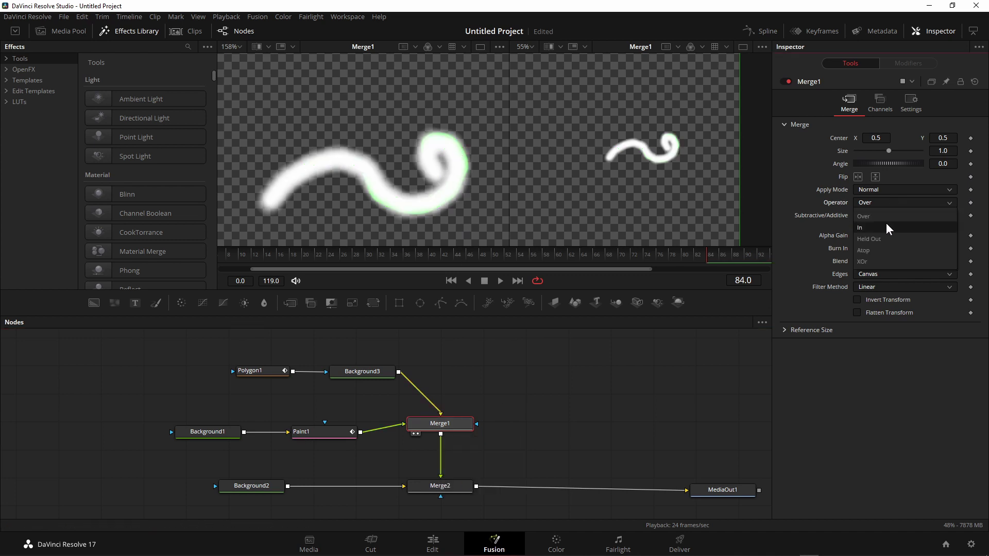
click(885, 227)
Step: Set Paint1's stroke colour to bright green
click(305, 434)
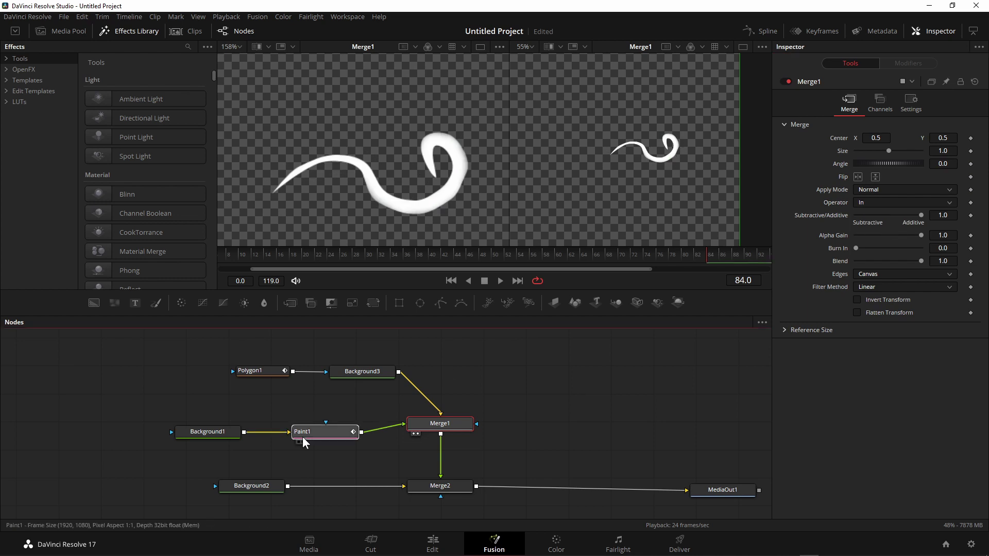
click(882, 211)
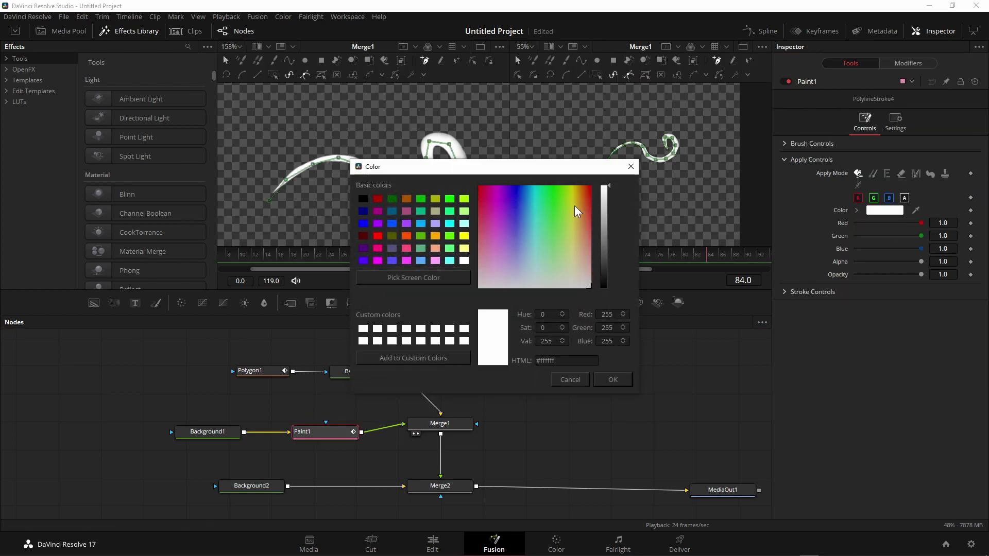
click(550, 187)
click(613, 380)
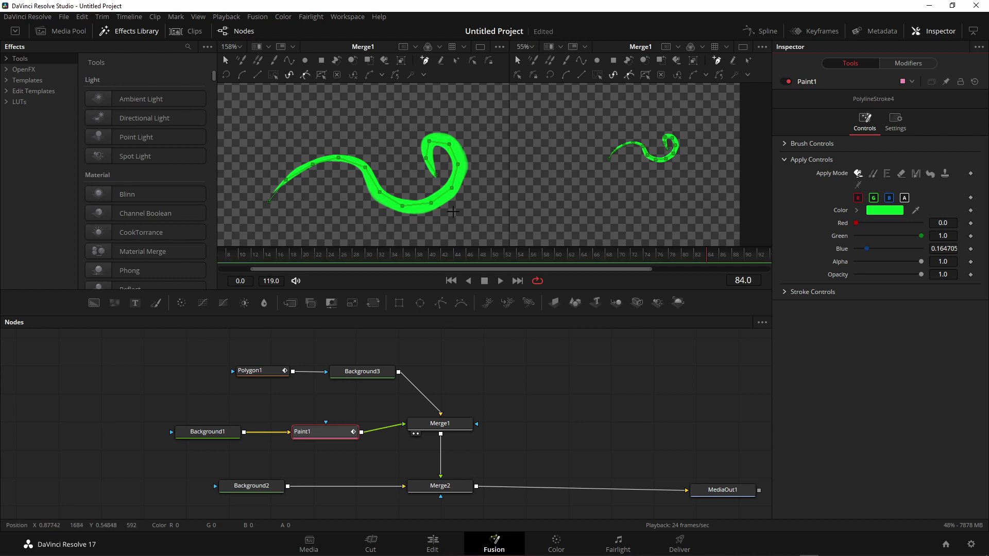
Step: Expand Paint1's Stroke Controls and scrub Write On End to preview the reveal, leaving it at 1.0
click(788, 292)
mouse_move(955, 331)
mouse_down()
mouse_move(868, 332)
mouse_move(961, 346)
mouse_up()
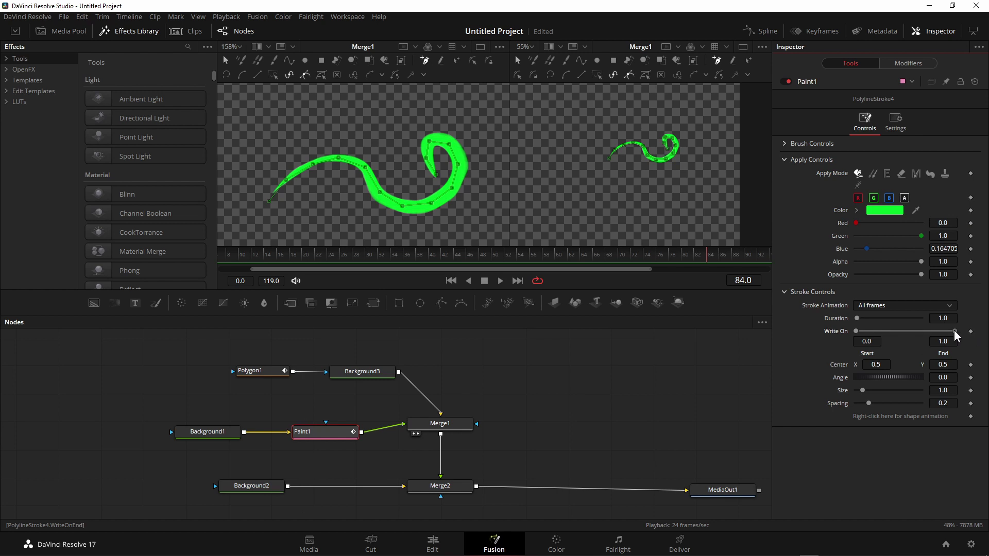
mouse_move(954, 331)
mouse_down()
mouse_move(936, 356)
mouse_move(966, 356)
mouse_up()
drag(567, 411, 495, 409)
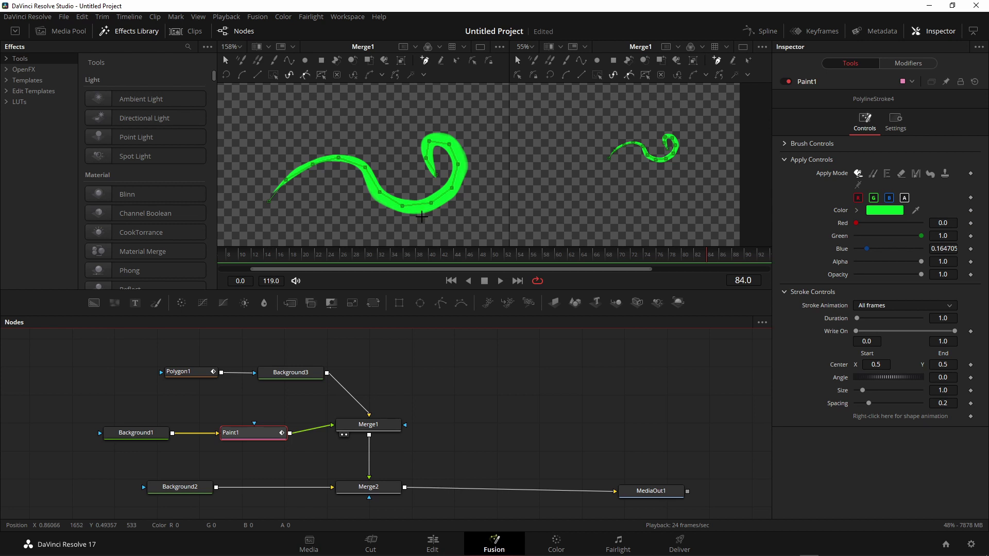
drag(420, 221, 406, 185)
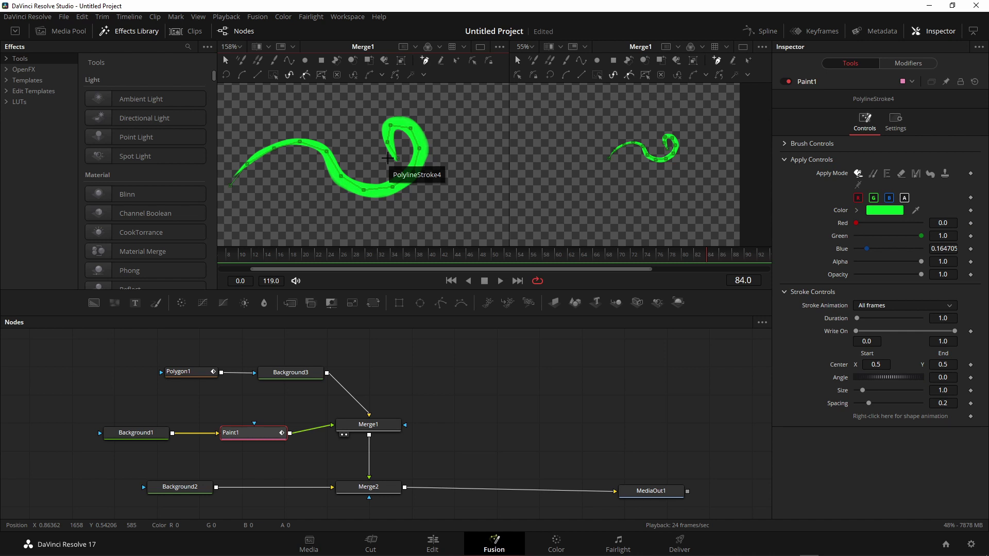
Step: Preview the first clip on the Edit page, then return to the Fusion node graph
key(shift+4)
key(space)
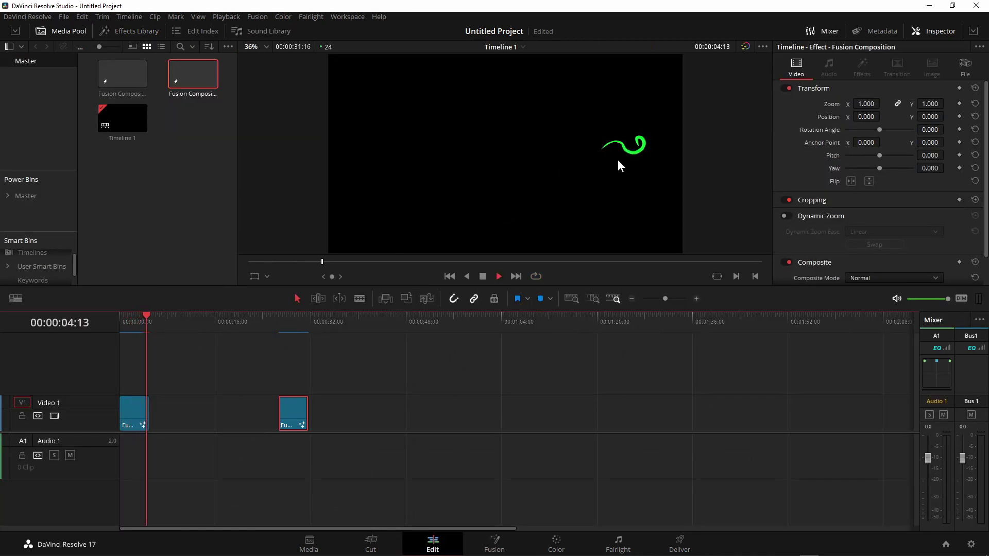
key(space)
key(Home)
key(shift+5)
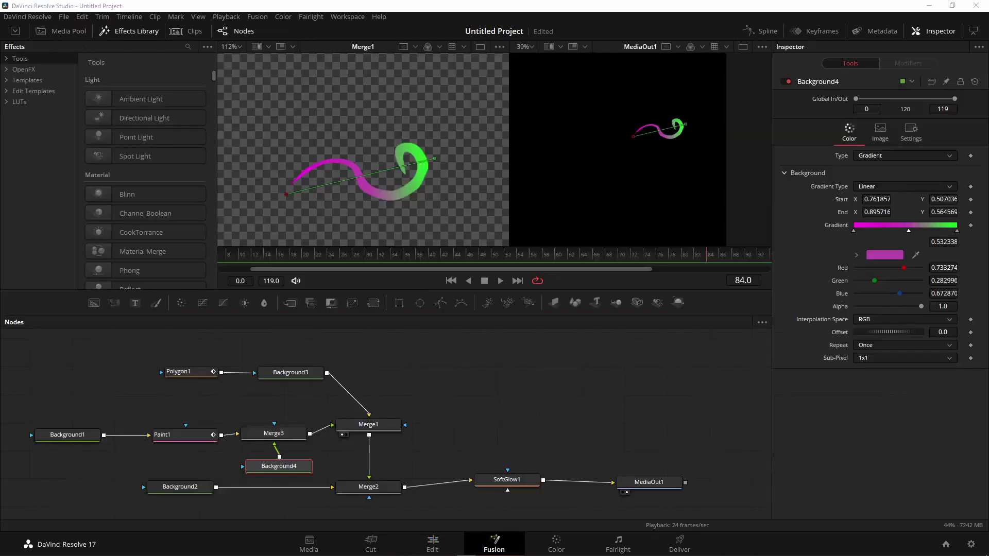
Step: Rearrange the Paint1, Merge3 and Background4 nodes, keeping Background4's gradient Linear
drag(168, 414, 158, 426)
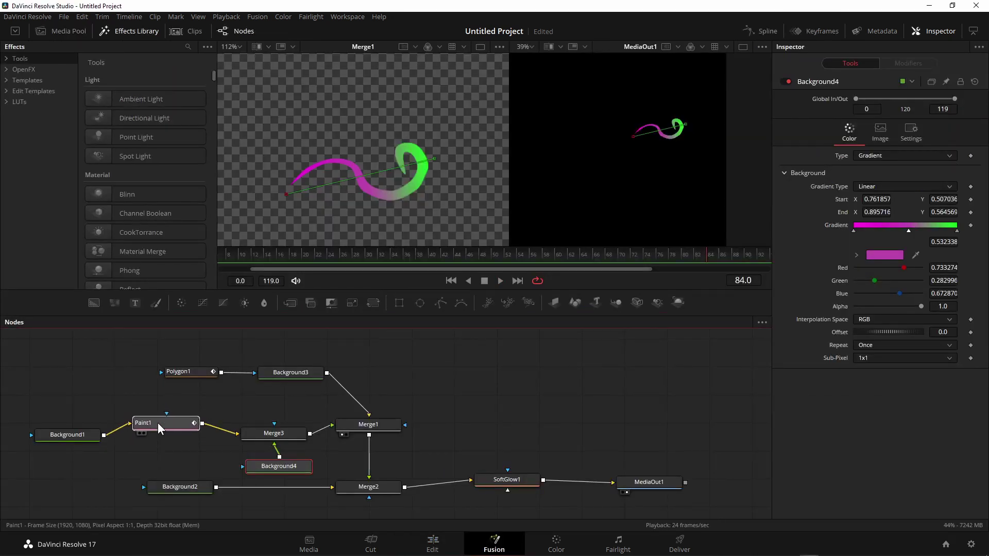
drag(267, 431, 262, 416)
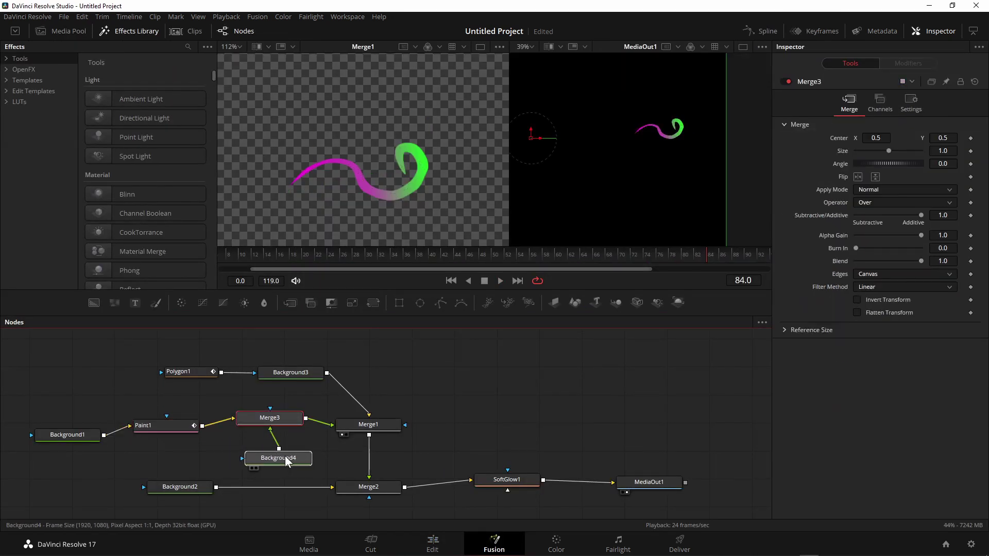
drag(282, 468, 271, 461)
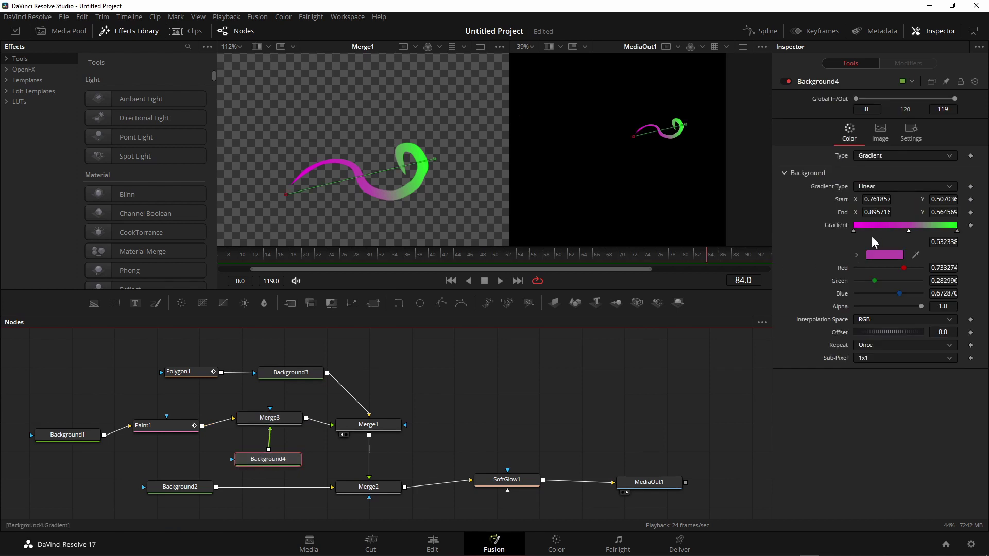
click(885, 186)
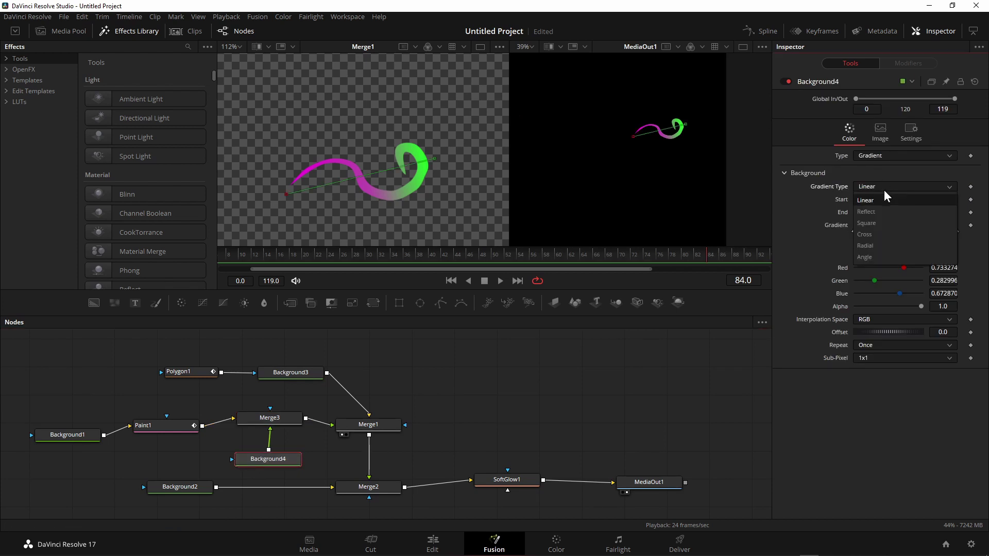
click(860, 201)
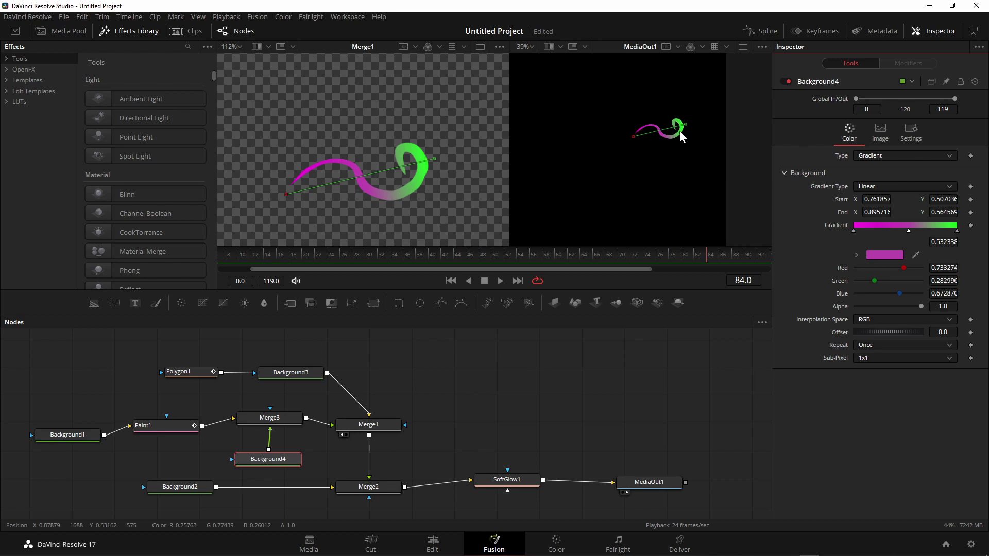
Step: Reposition the gradient's green end and magenta start points, then switch to the Edit page
mouse_move(684, 124)
mouse_down()
mouse_move(686, 110)
mouse_move(682, 120)
mouse_up()
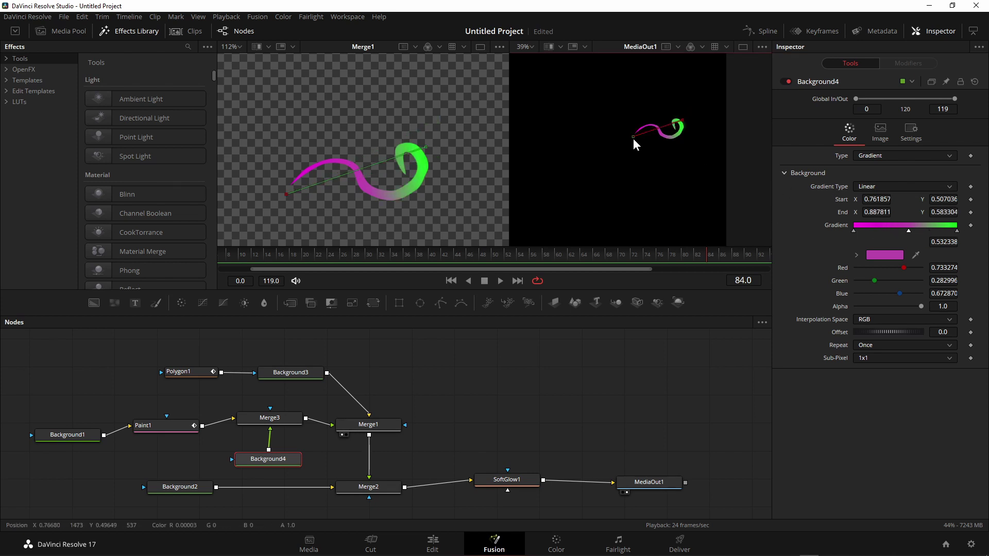
drag(633, 137, 630, 135)
drag(683, 119, 688, 120)
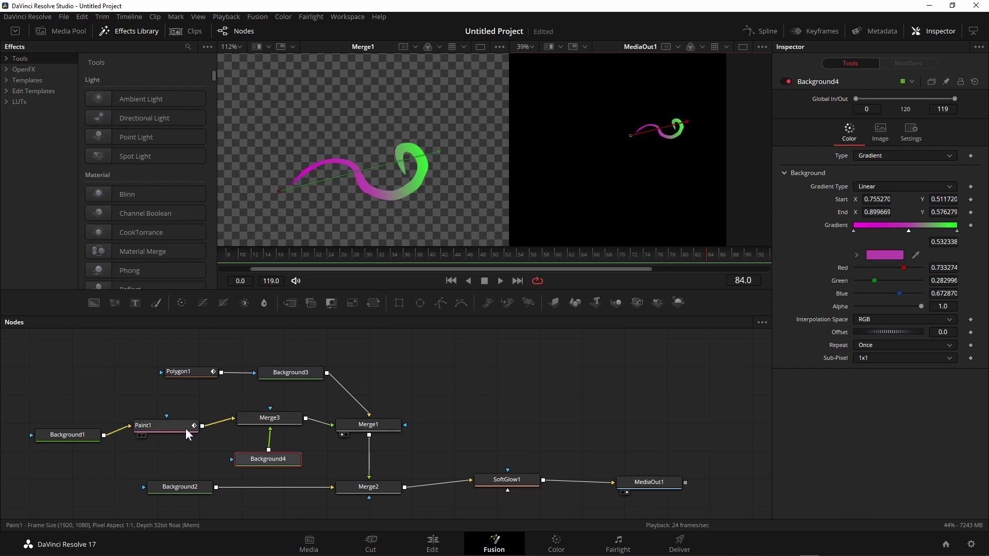
click(433, 543)
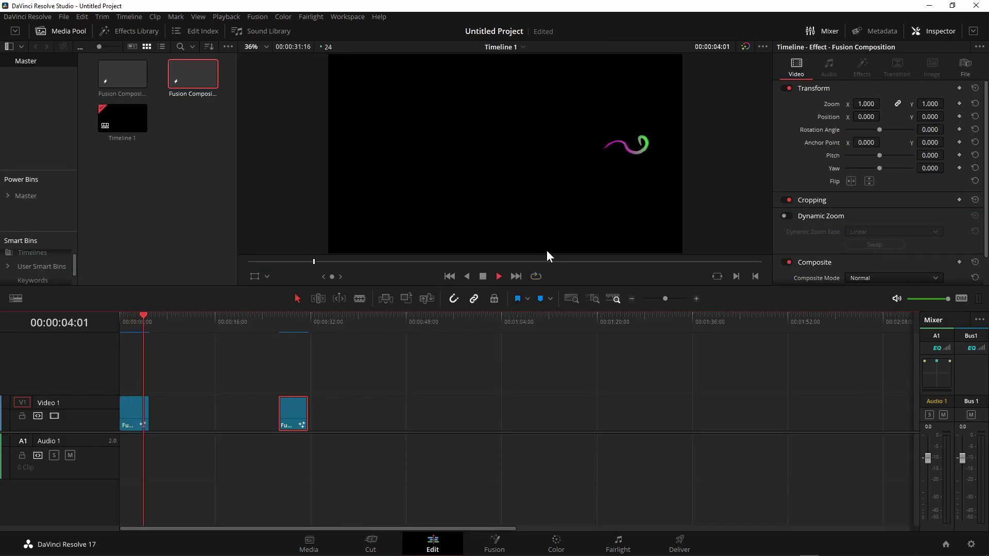
key(space)
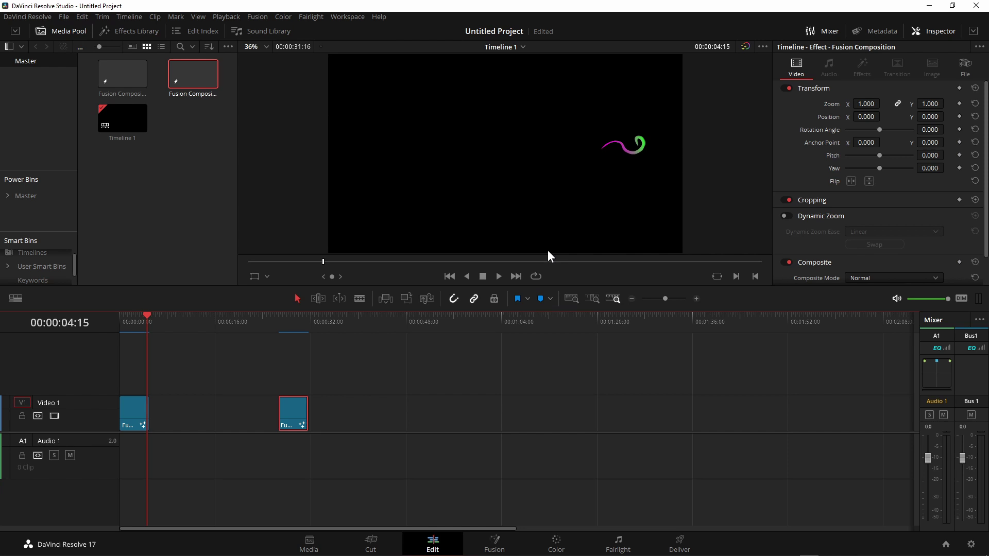